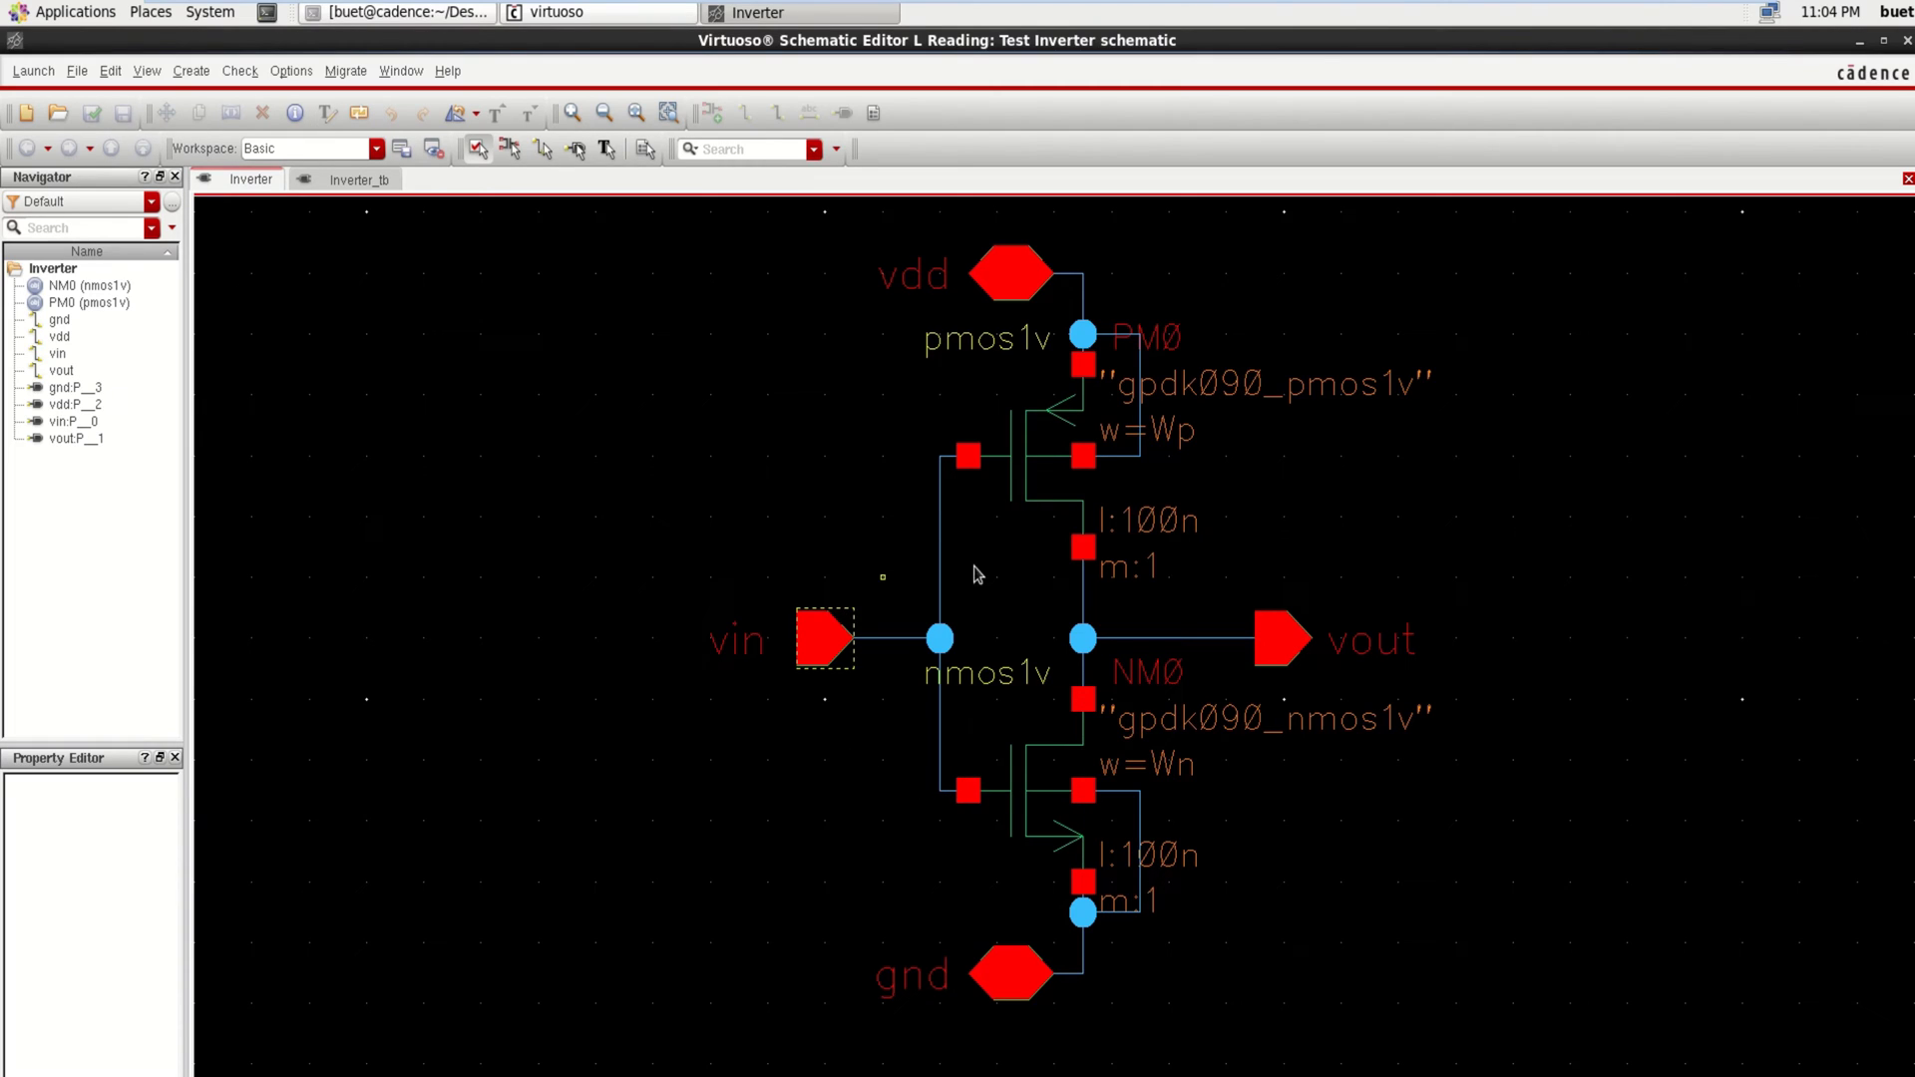
# - Switch to the Inverter_tb testbench schematic and fit the whole circuit in view
pyautogui.click(351, 181)
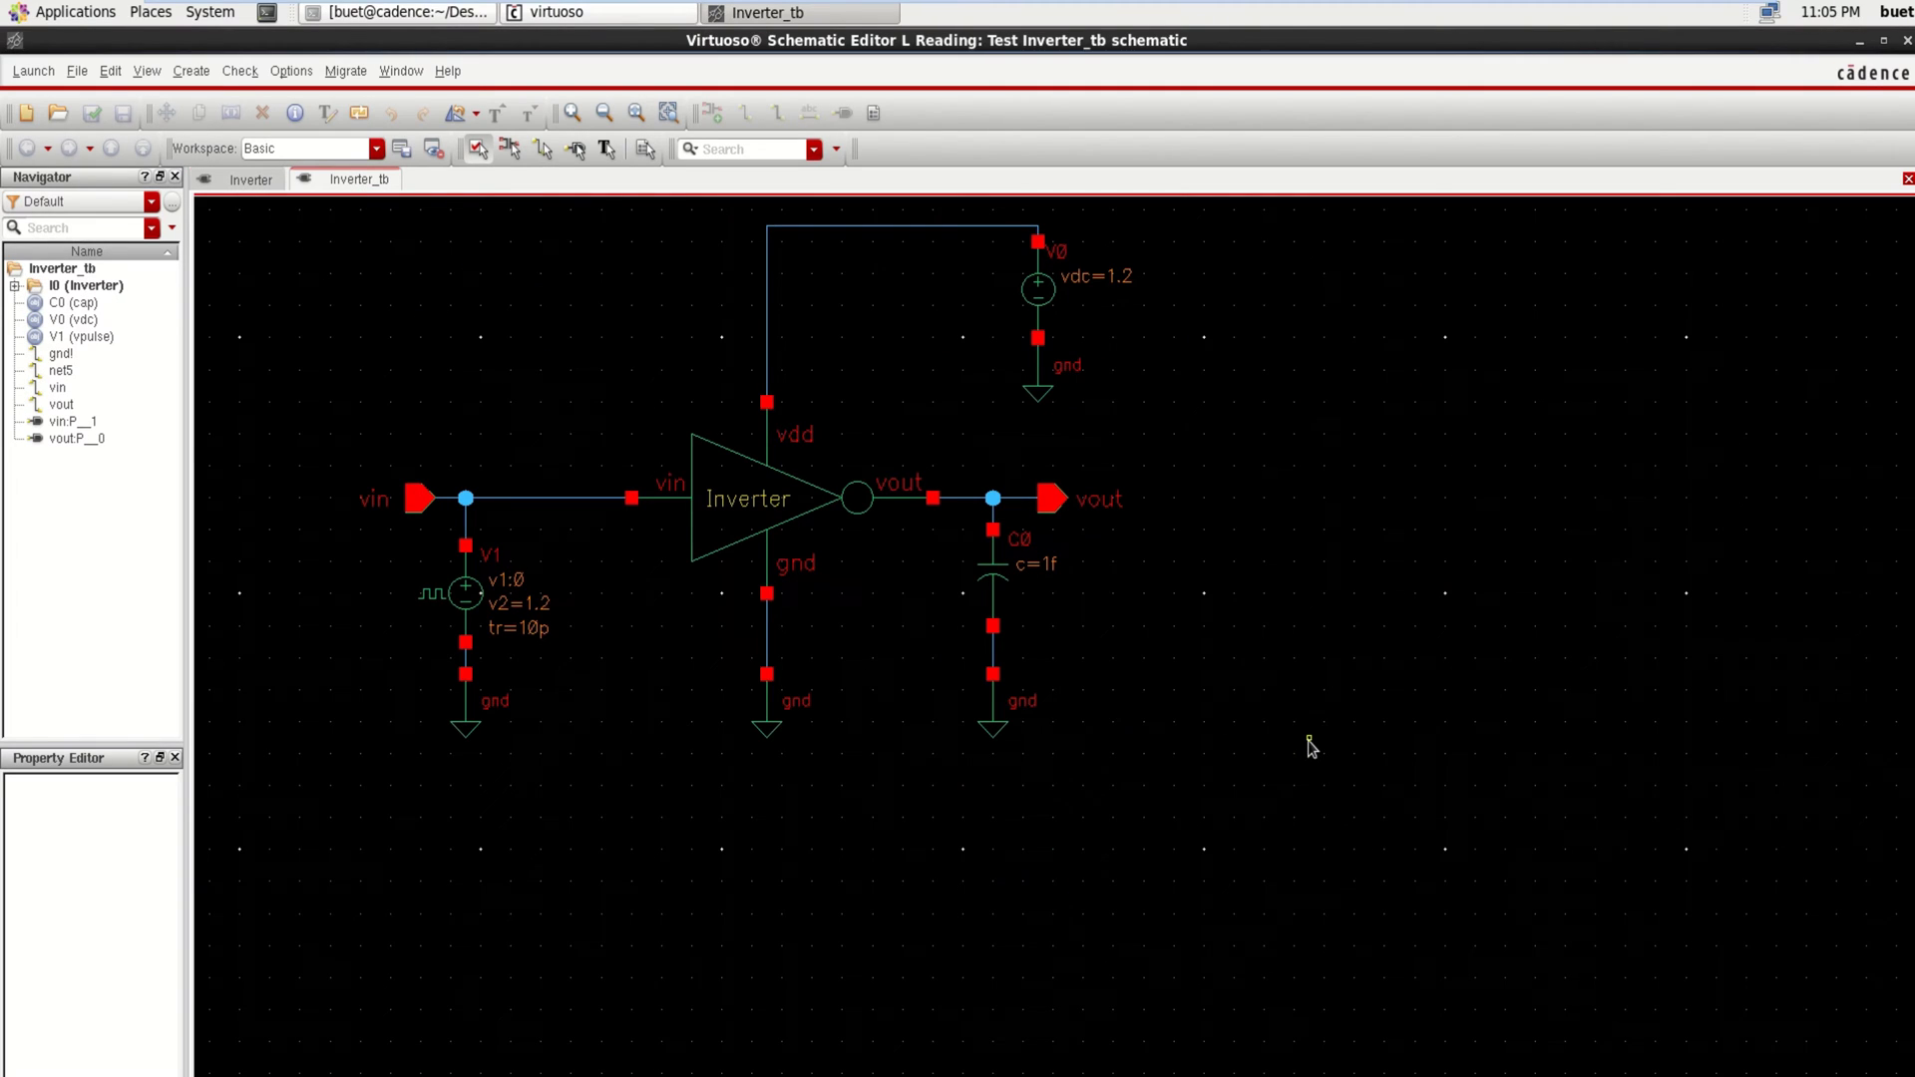
pyautogui.press('f')
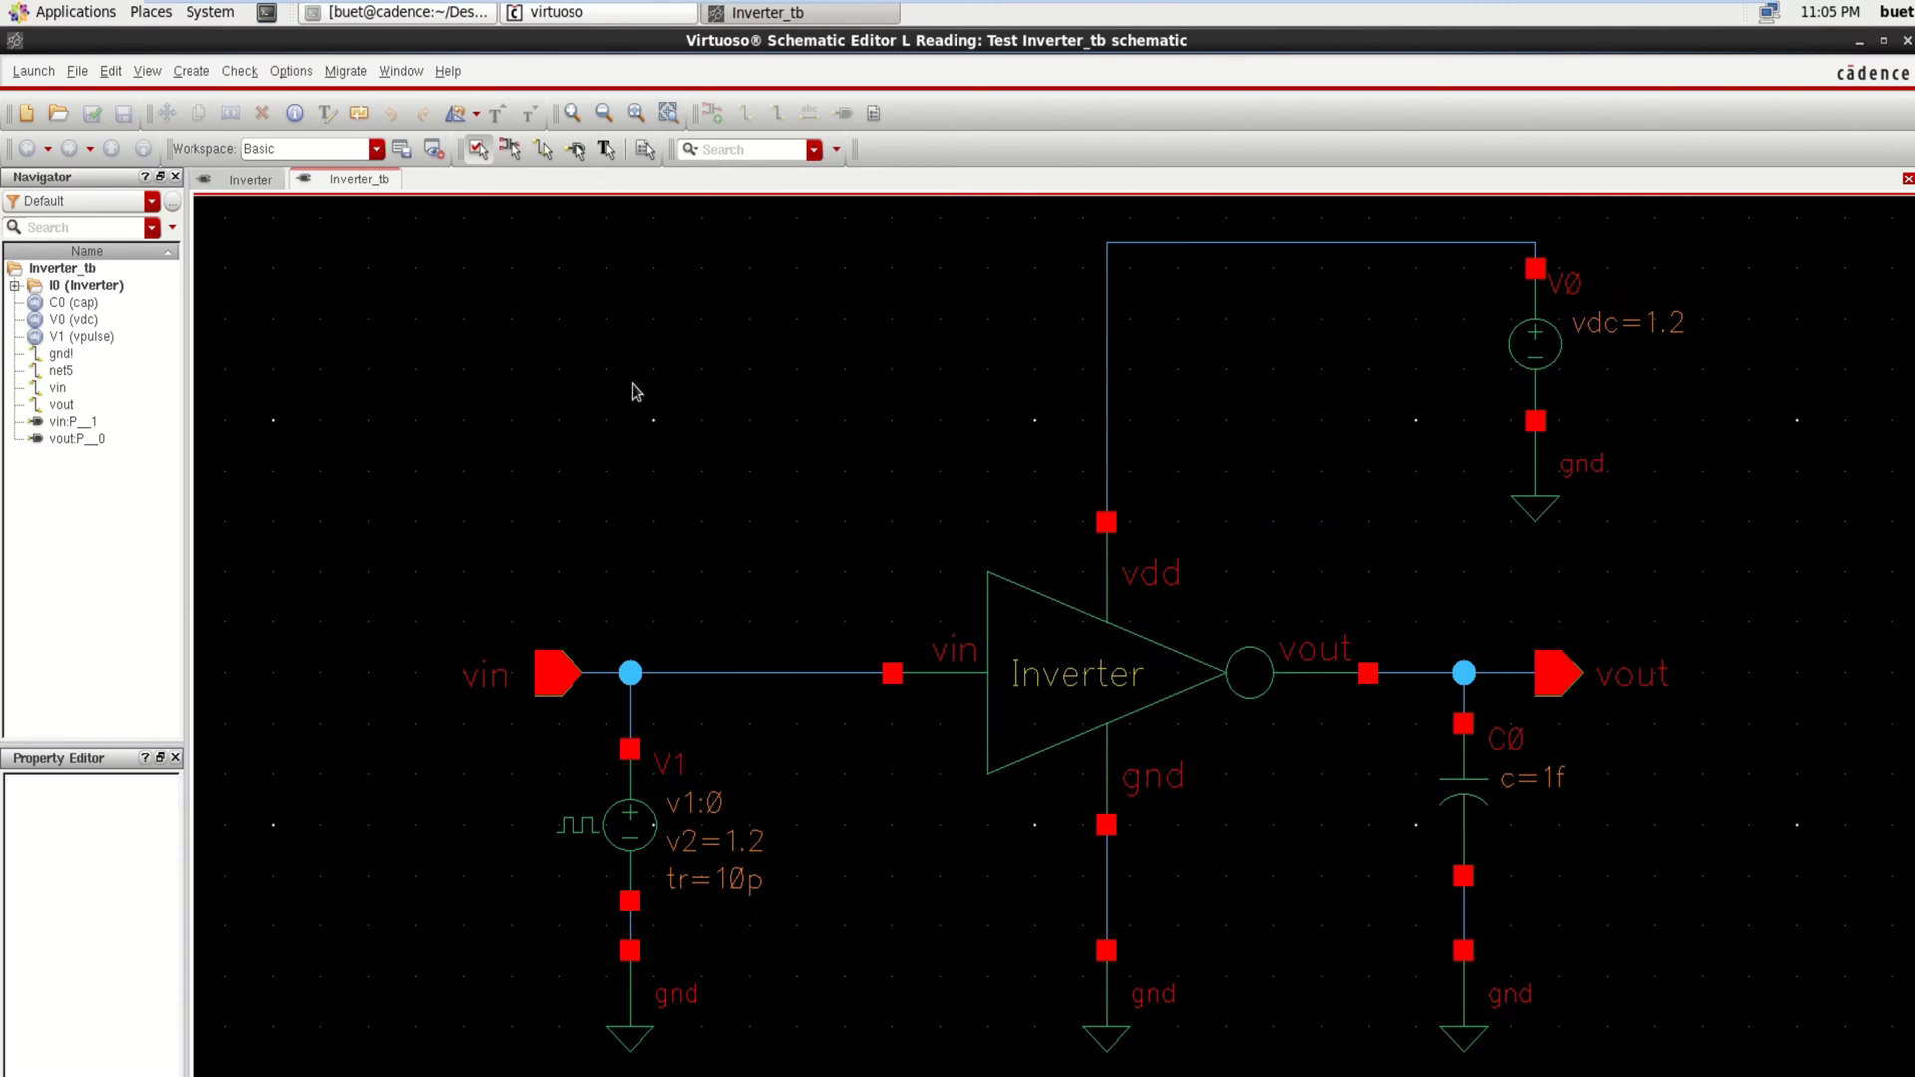
# - Launch ADE XL on Inverter_tb by creating a new view named adexl
pyautogui.click(33, 72)
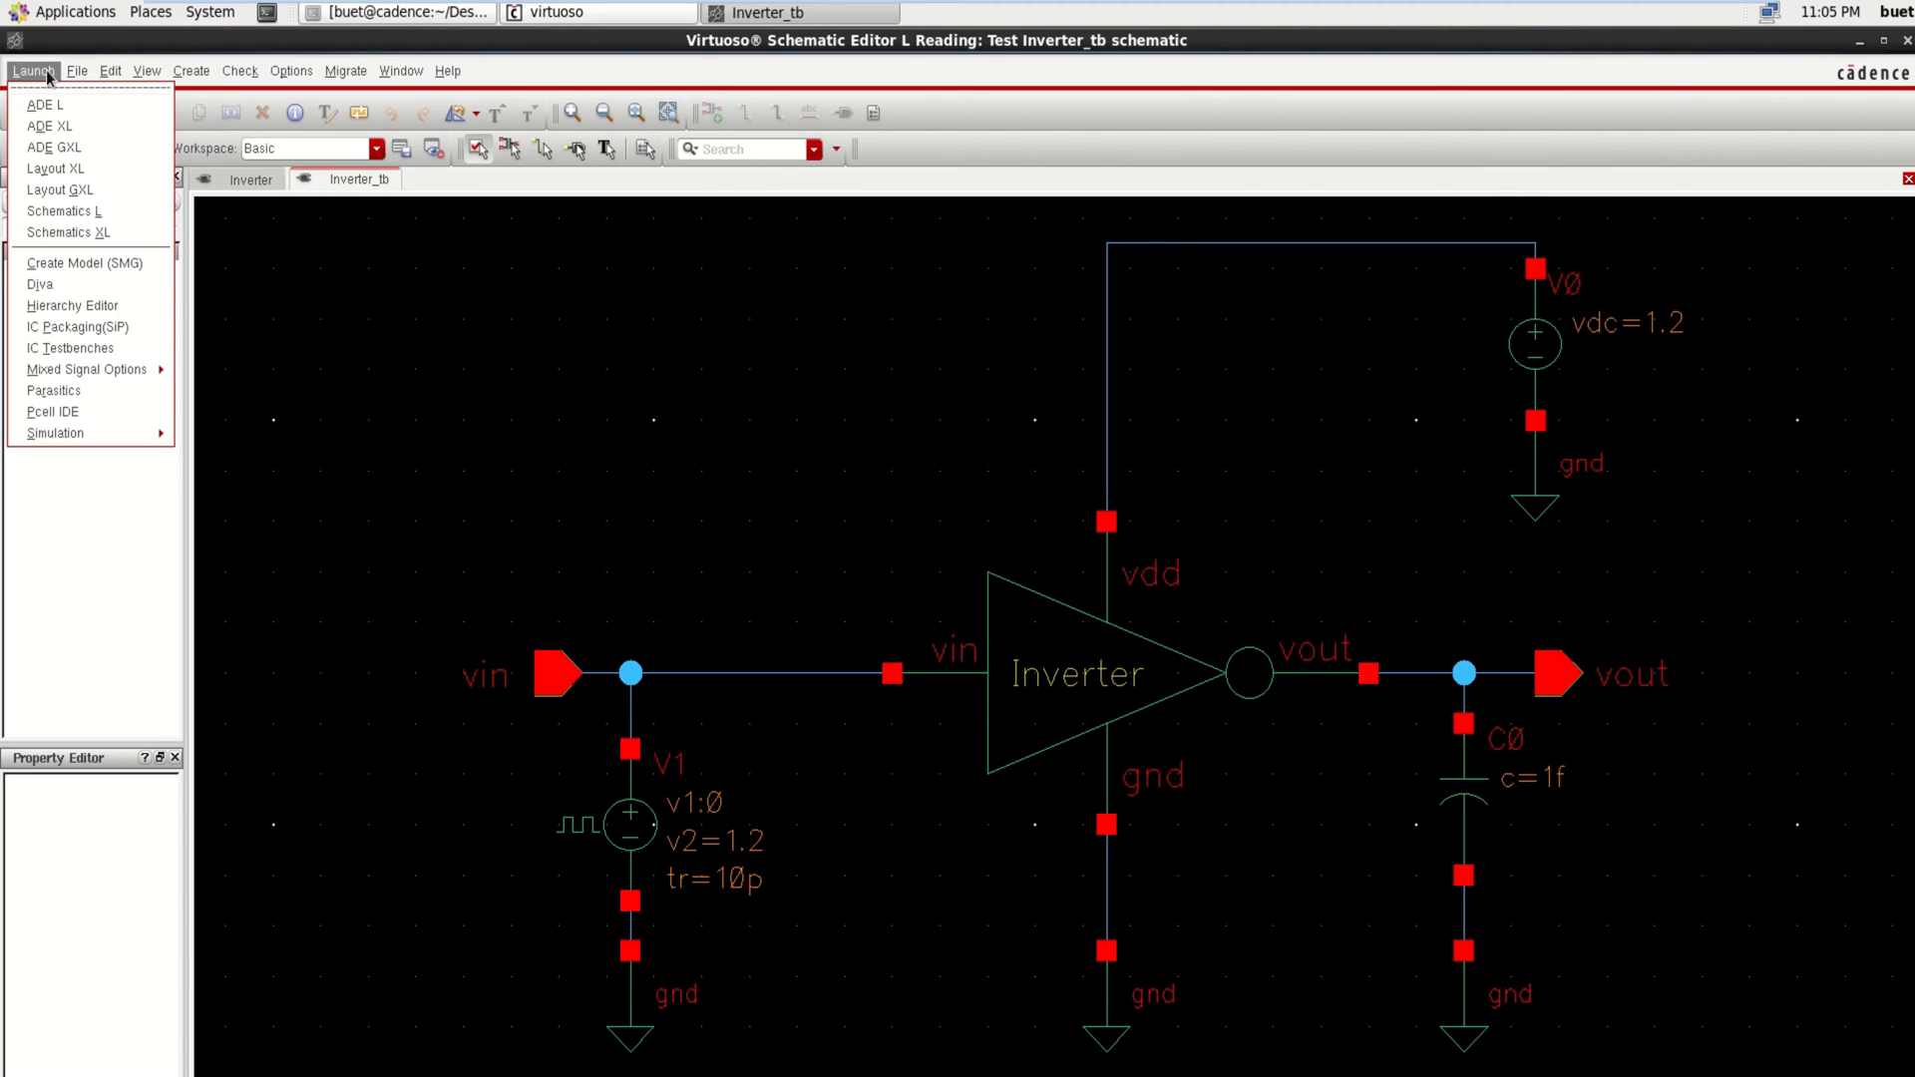
pyautogui.click(98, 126)
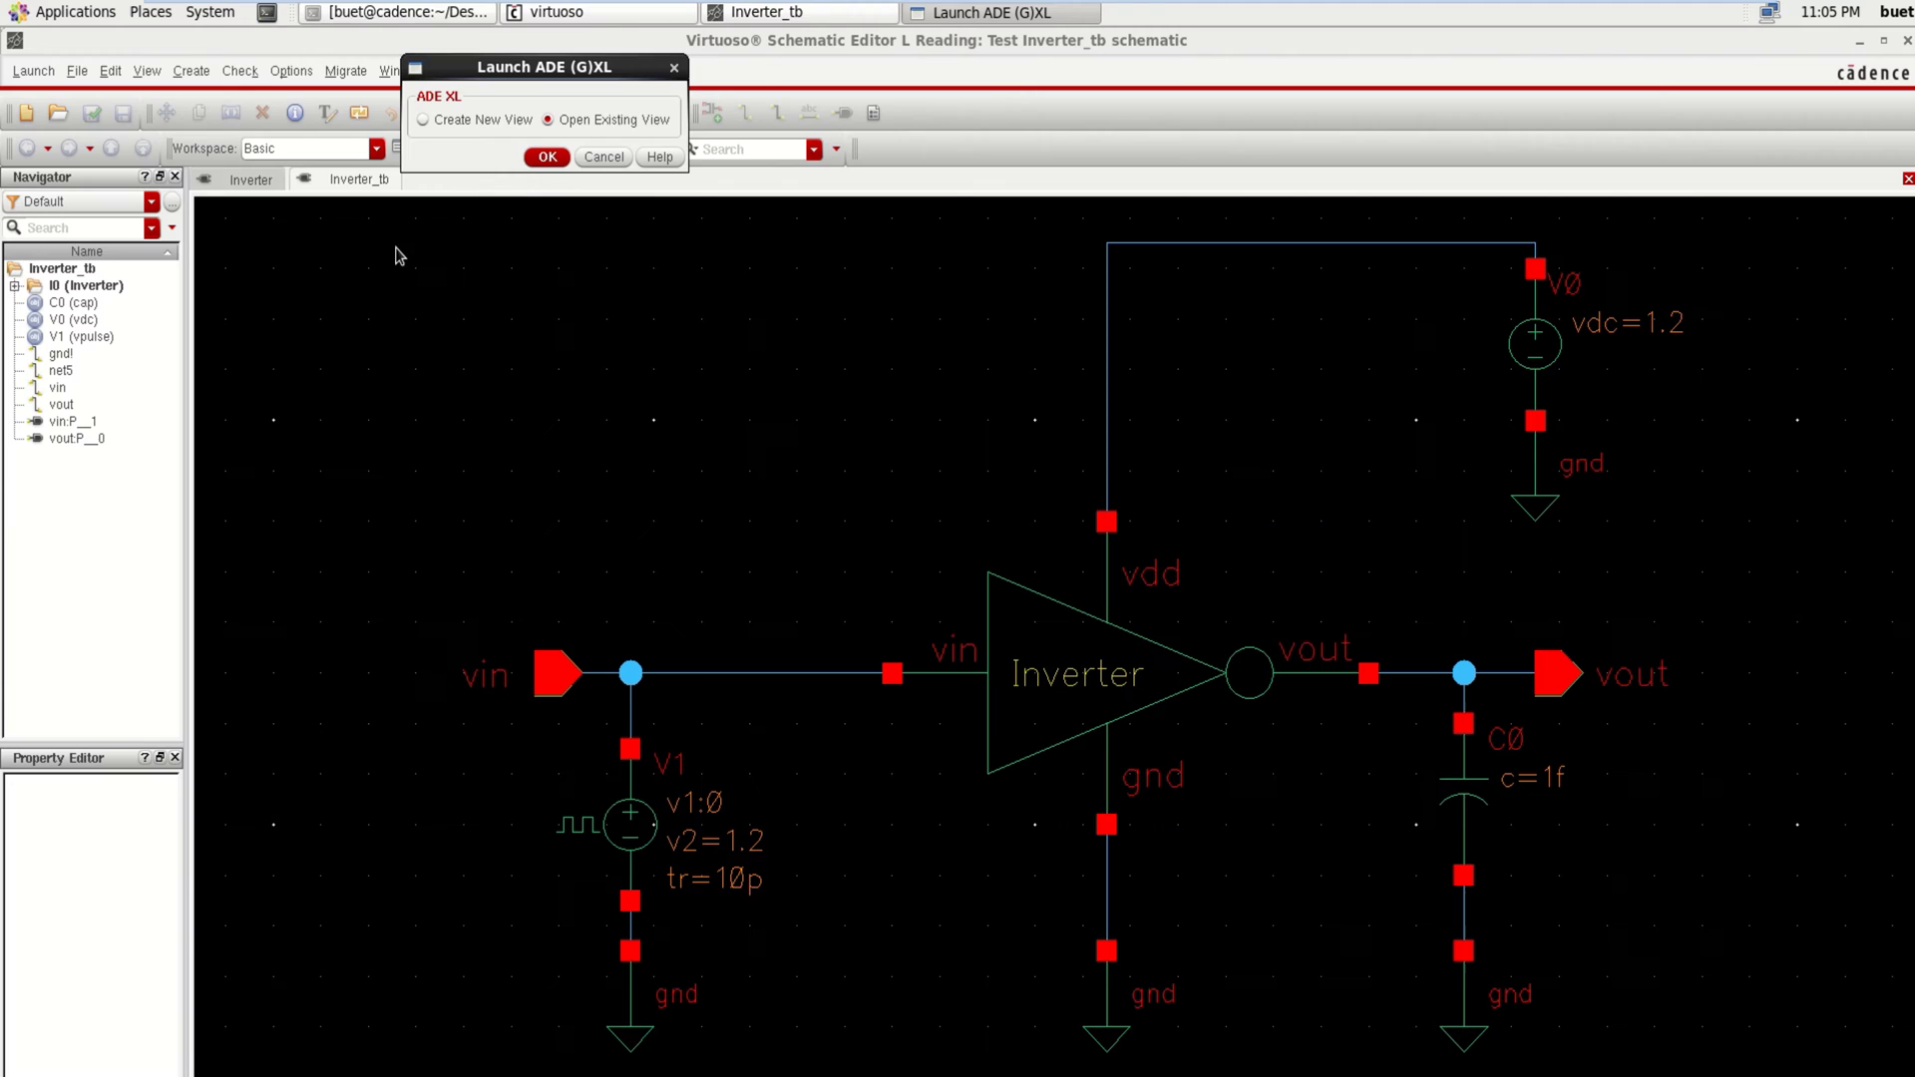
pyautogui.moveTo(530, 77); pyautogui.dragTo(637, 348)
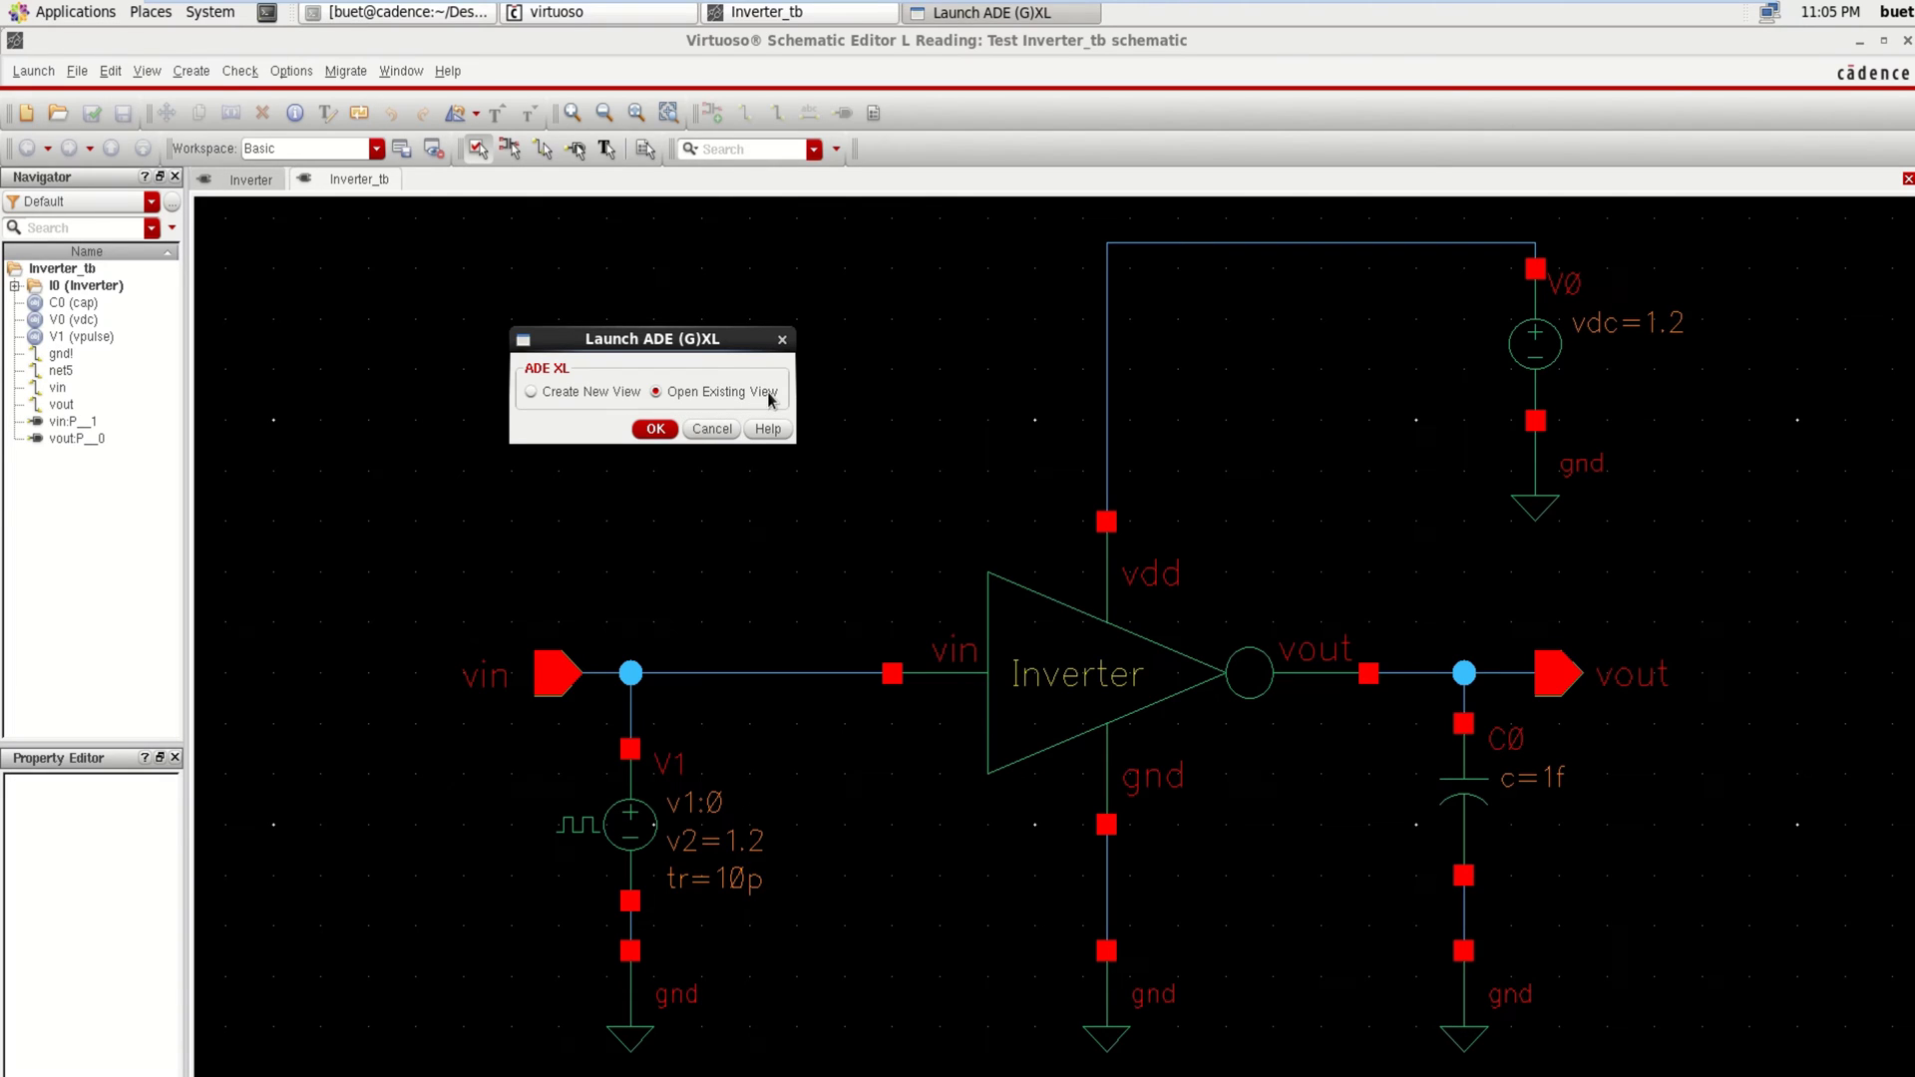
pyautogui.click(556, 397)
pyautogui.click(656, 430)
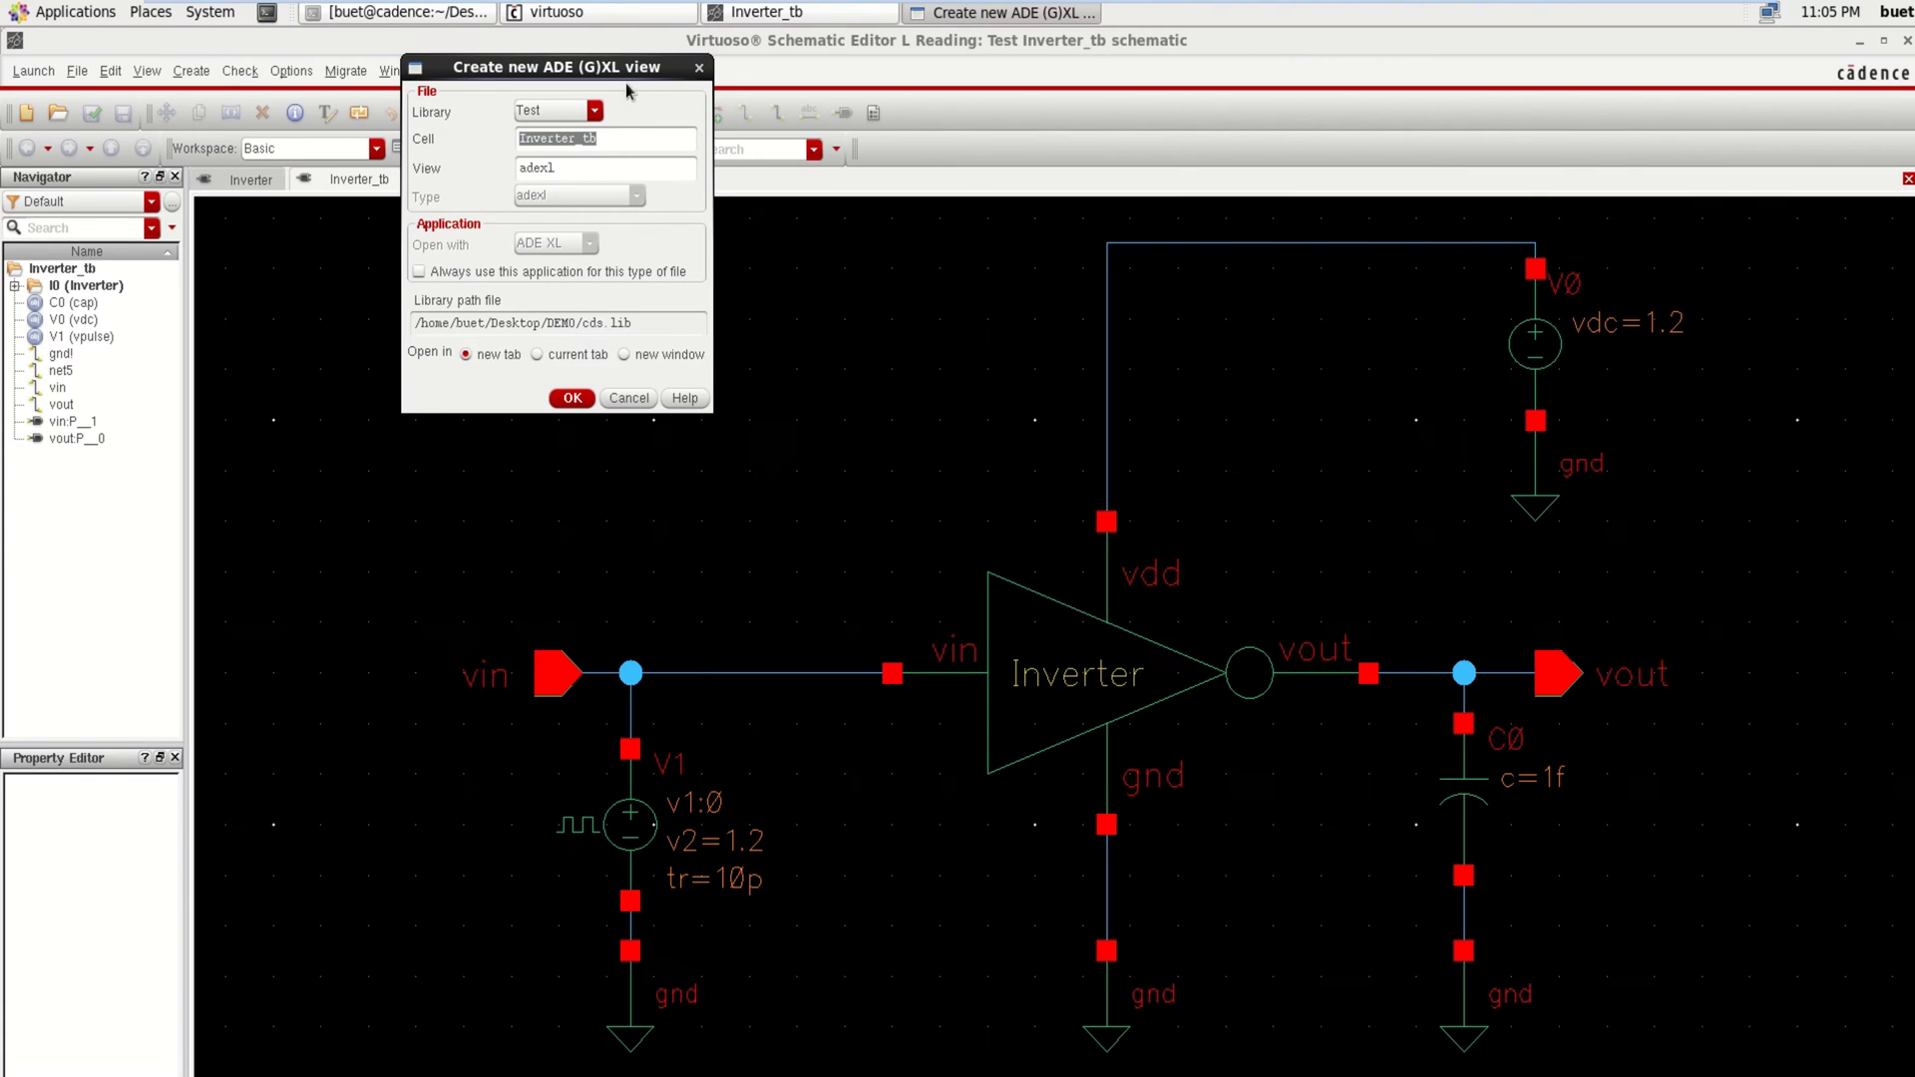
pyautogui.moveTo(597, 74); pyautogui.dragTo(730, 263)
pyautogui.click(740, 328)
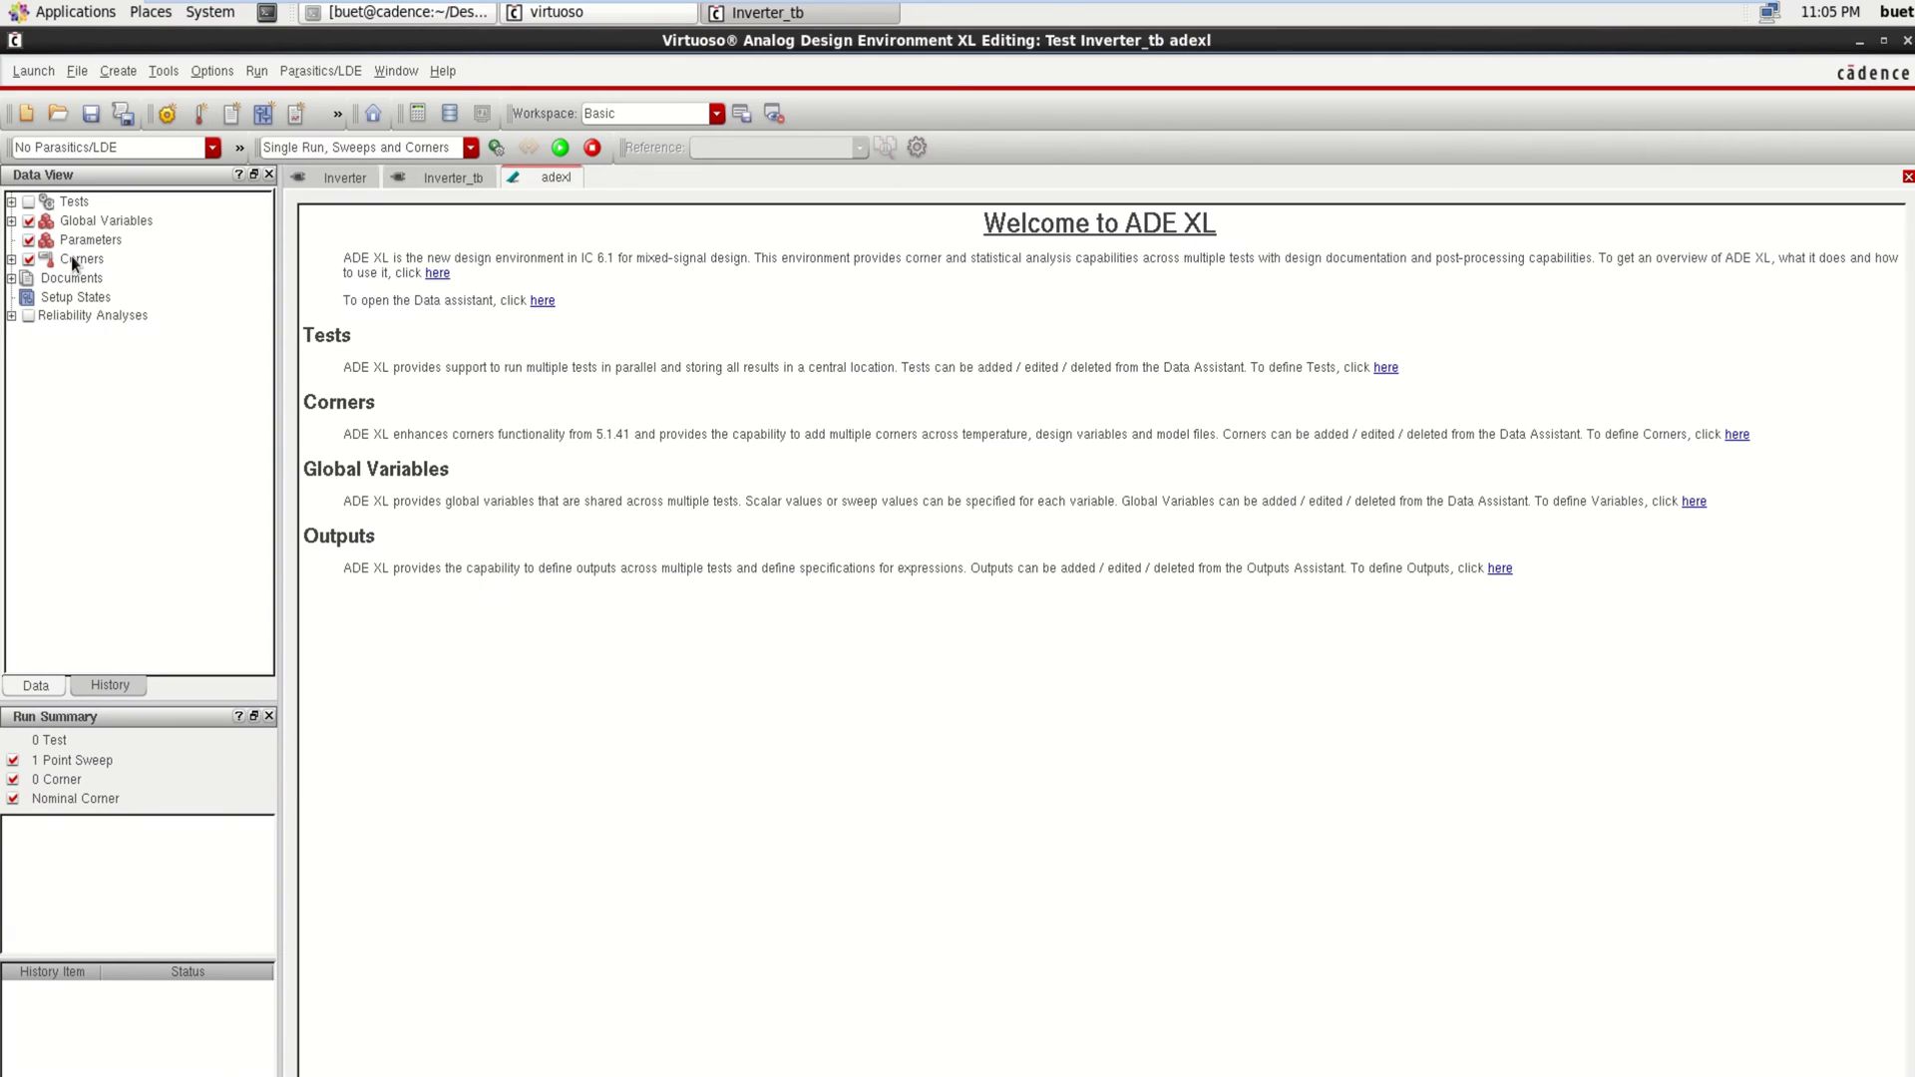
# - Add the Inverter_tb schematic as a test and bring up its Design Variables options
pyautogui.click(11, 202)
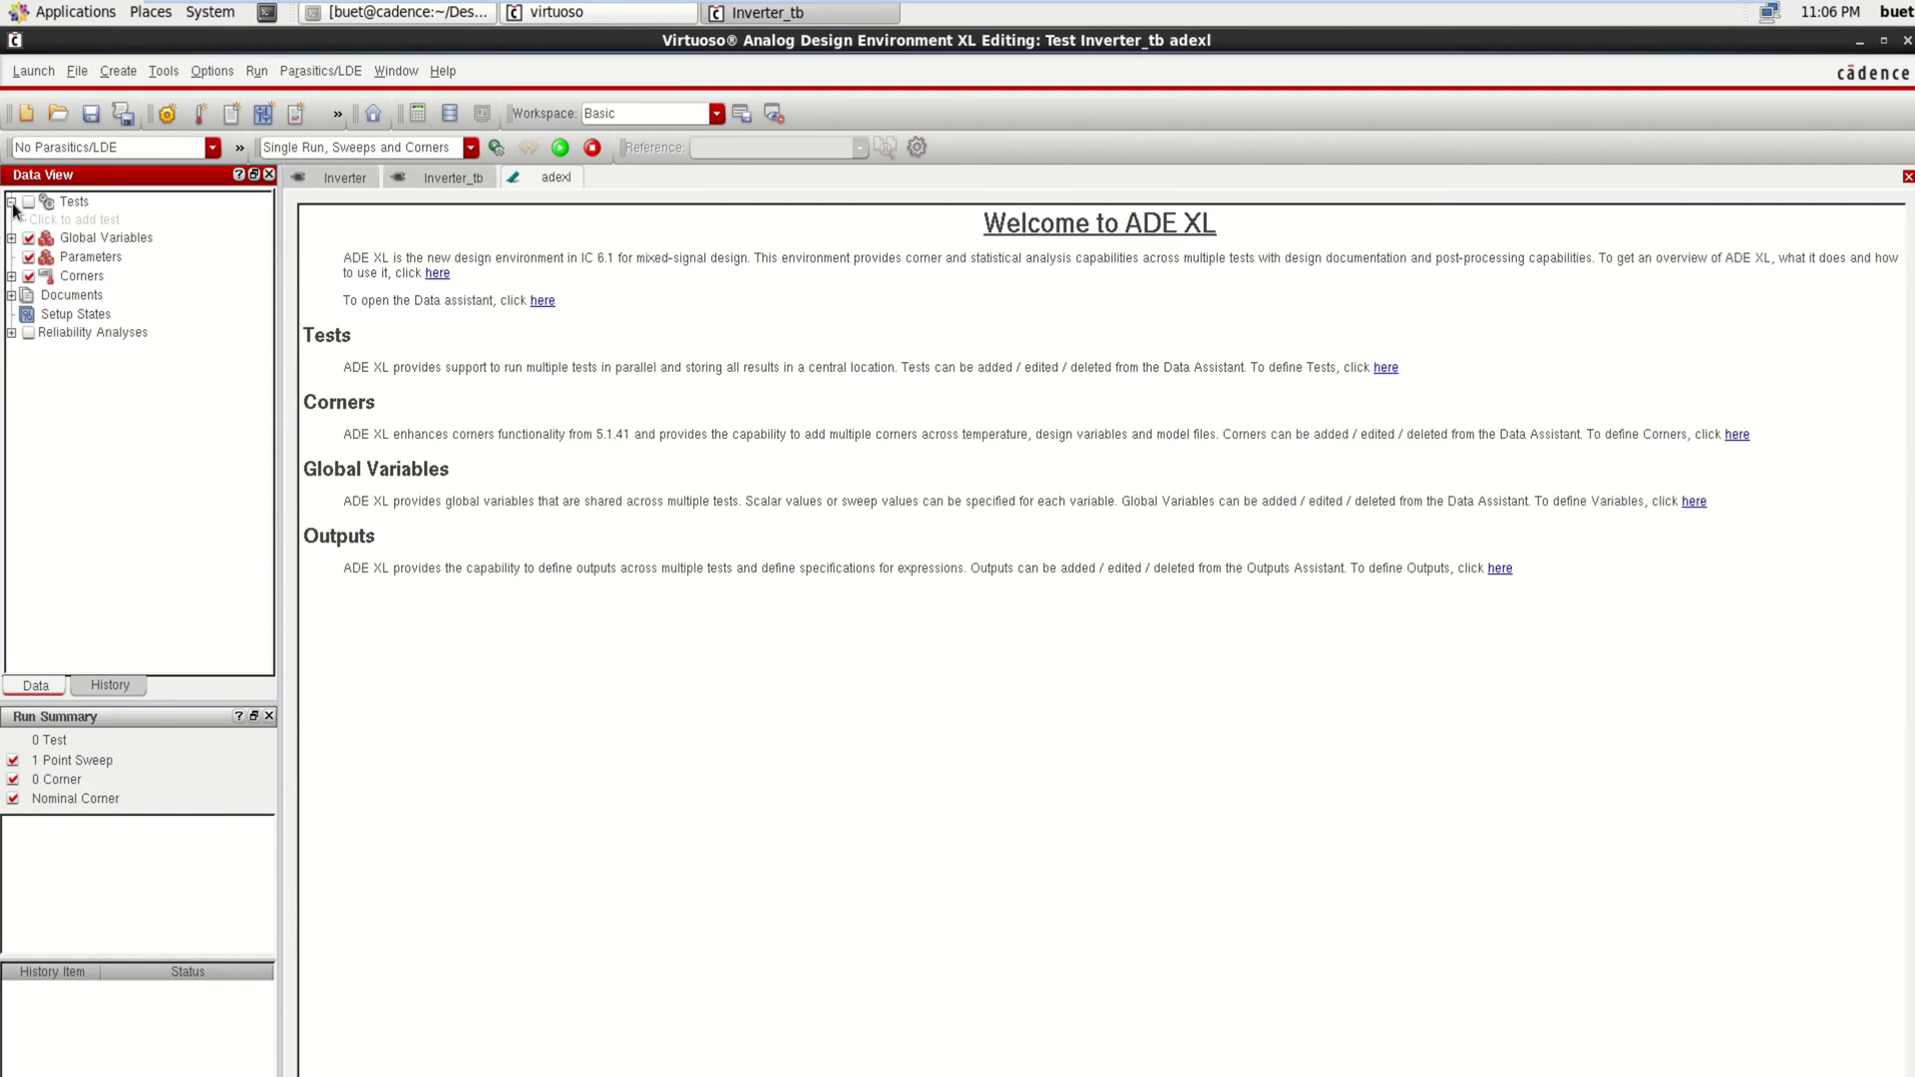
pyautogui.click(88, 219)
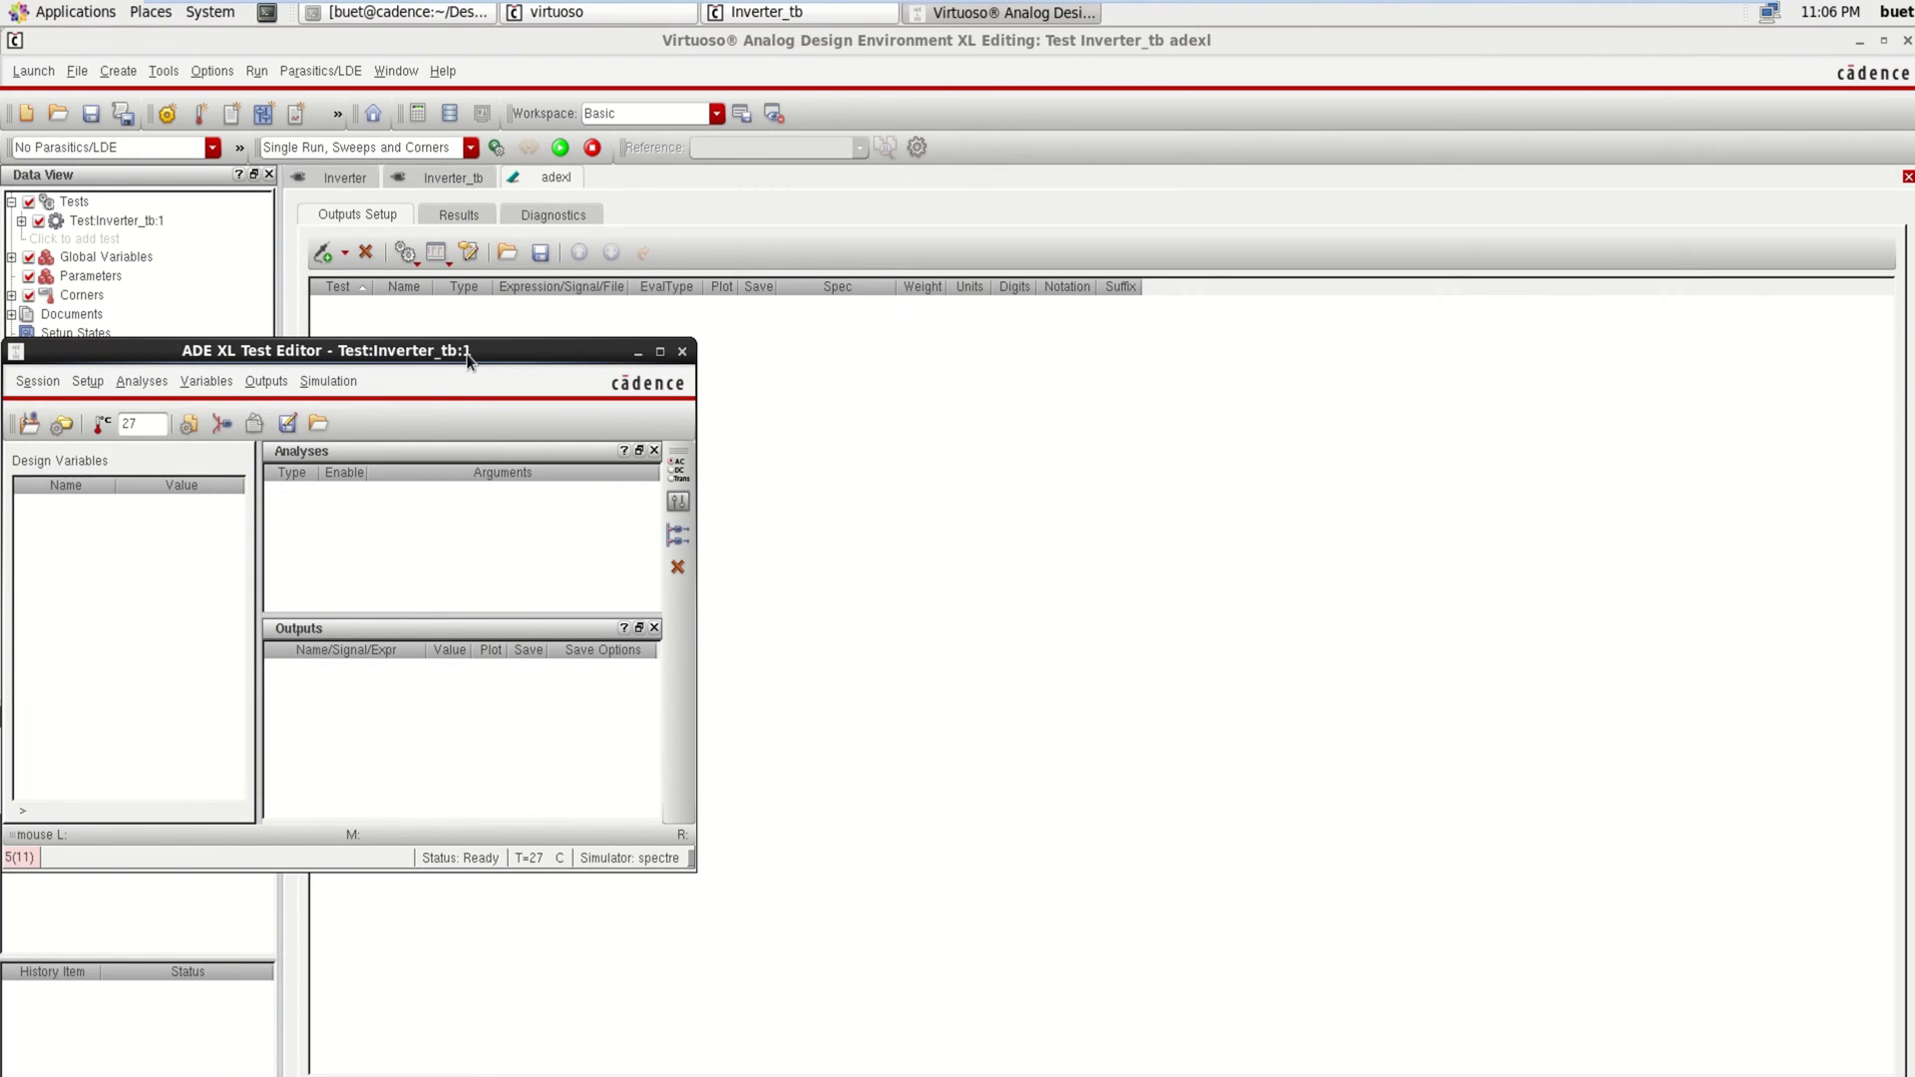
pyautogui.moveTo(470, 356); pyautogui.dragTo(962, 360)
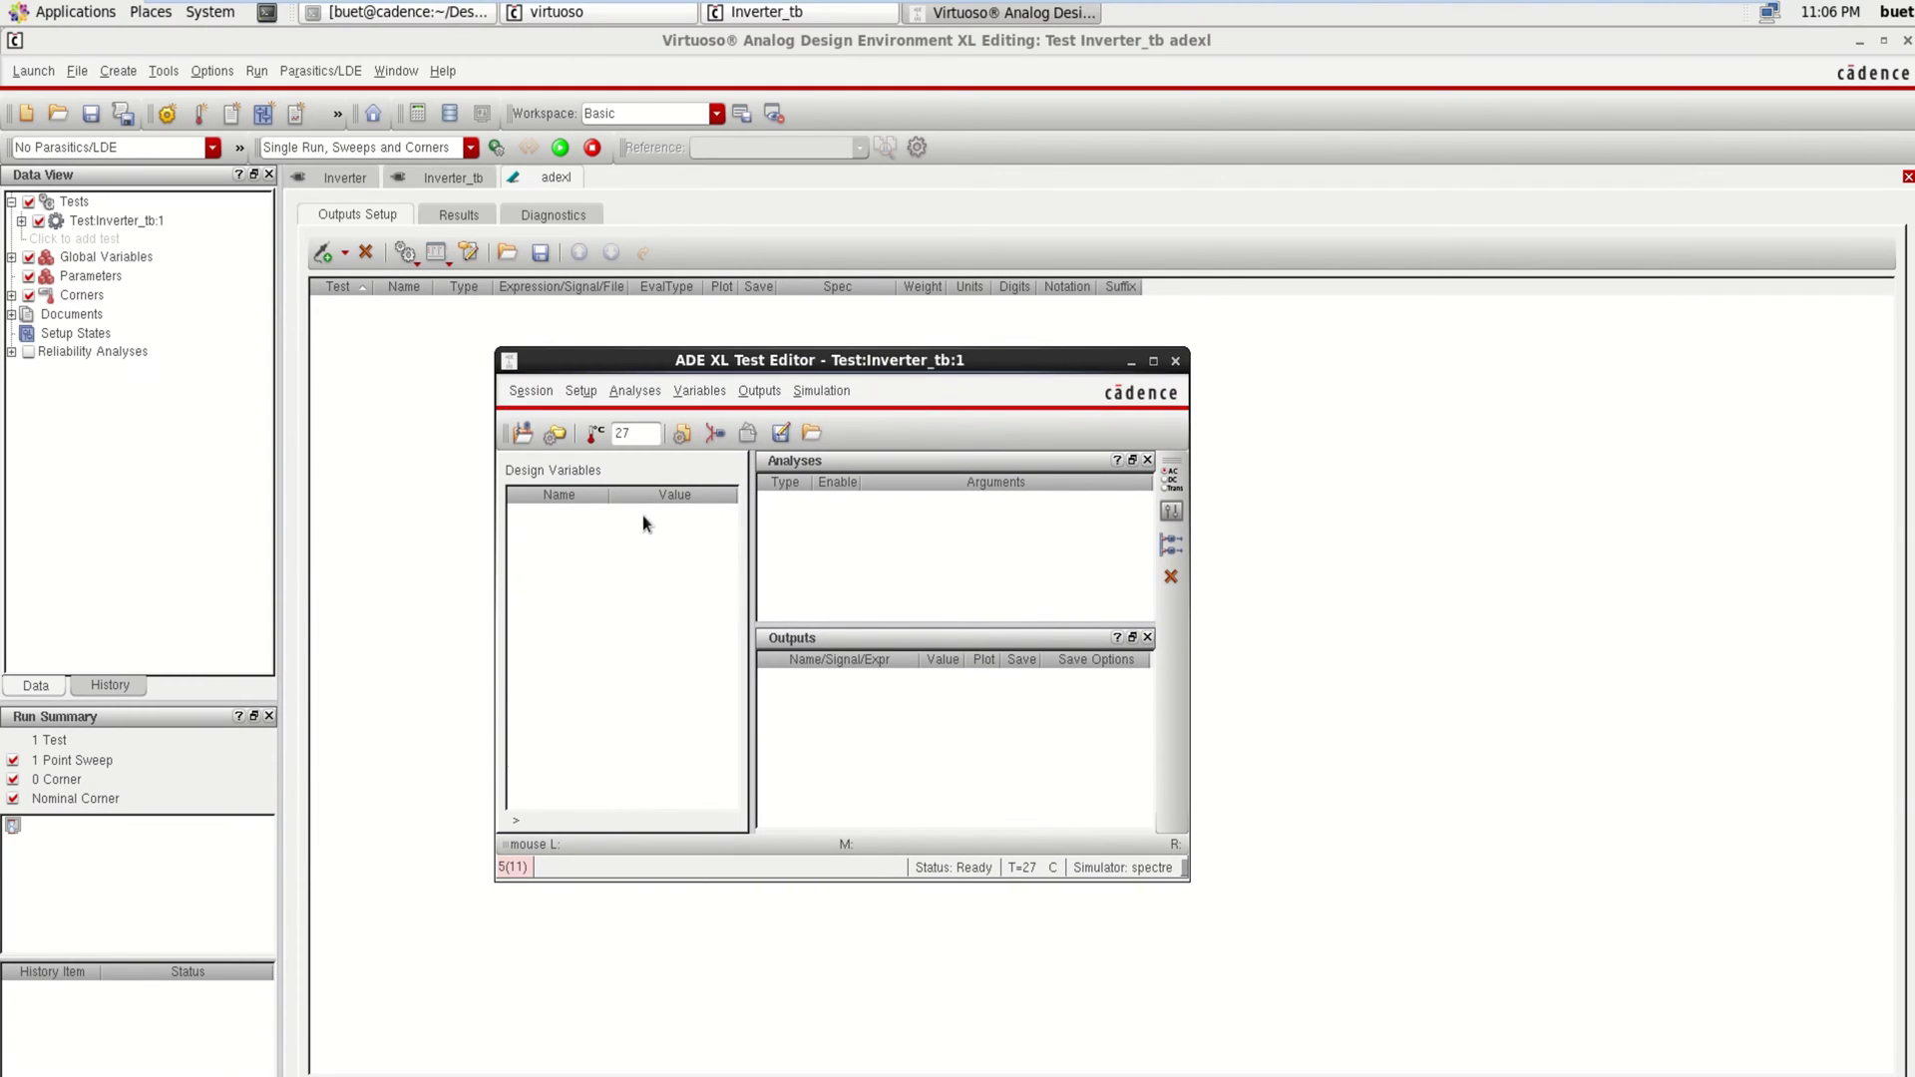
pyautogui.rightClick(586, 565)
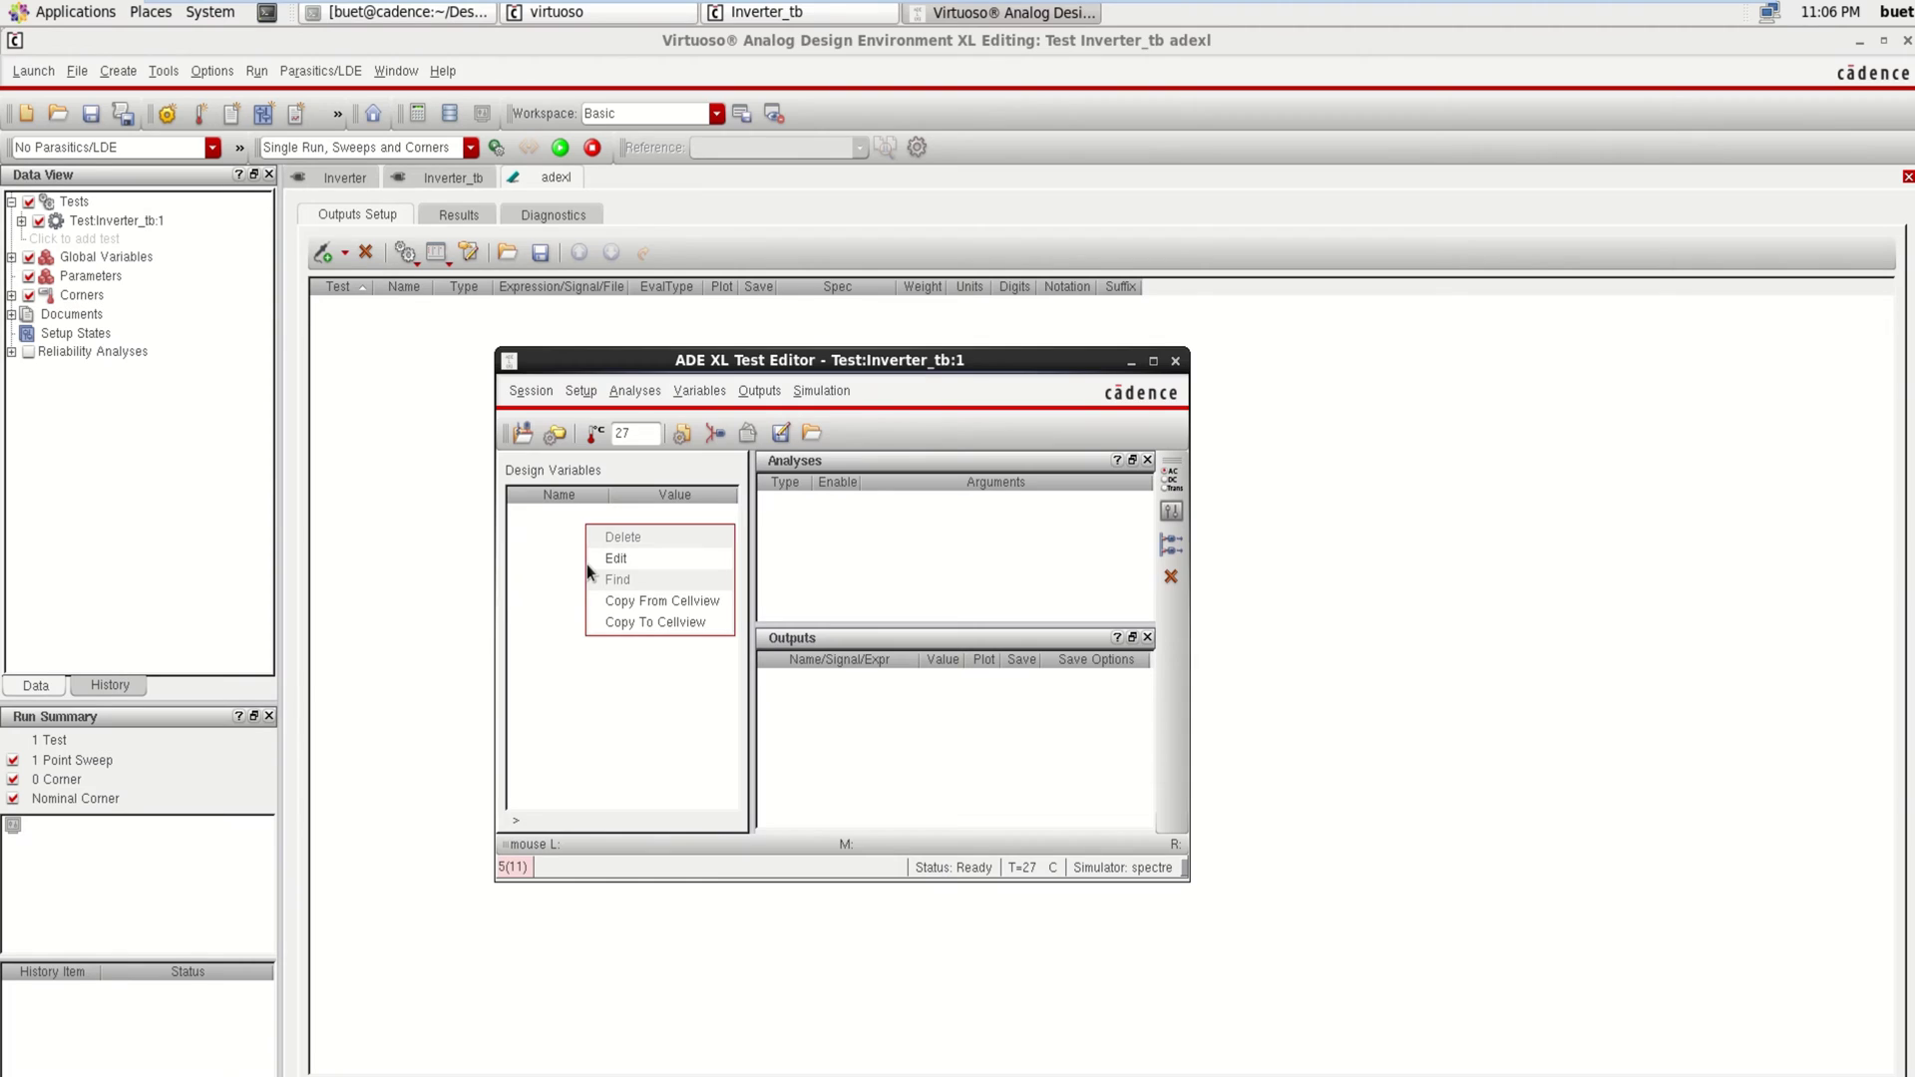
# - Copy the Wn and Wp design variables from the schematic cellview into the test
pyautogui.click(682, 598)
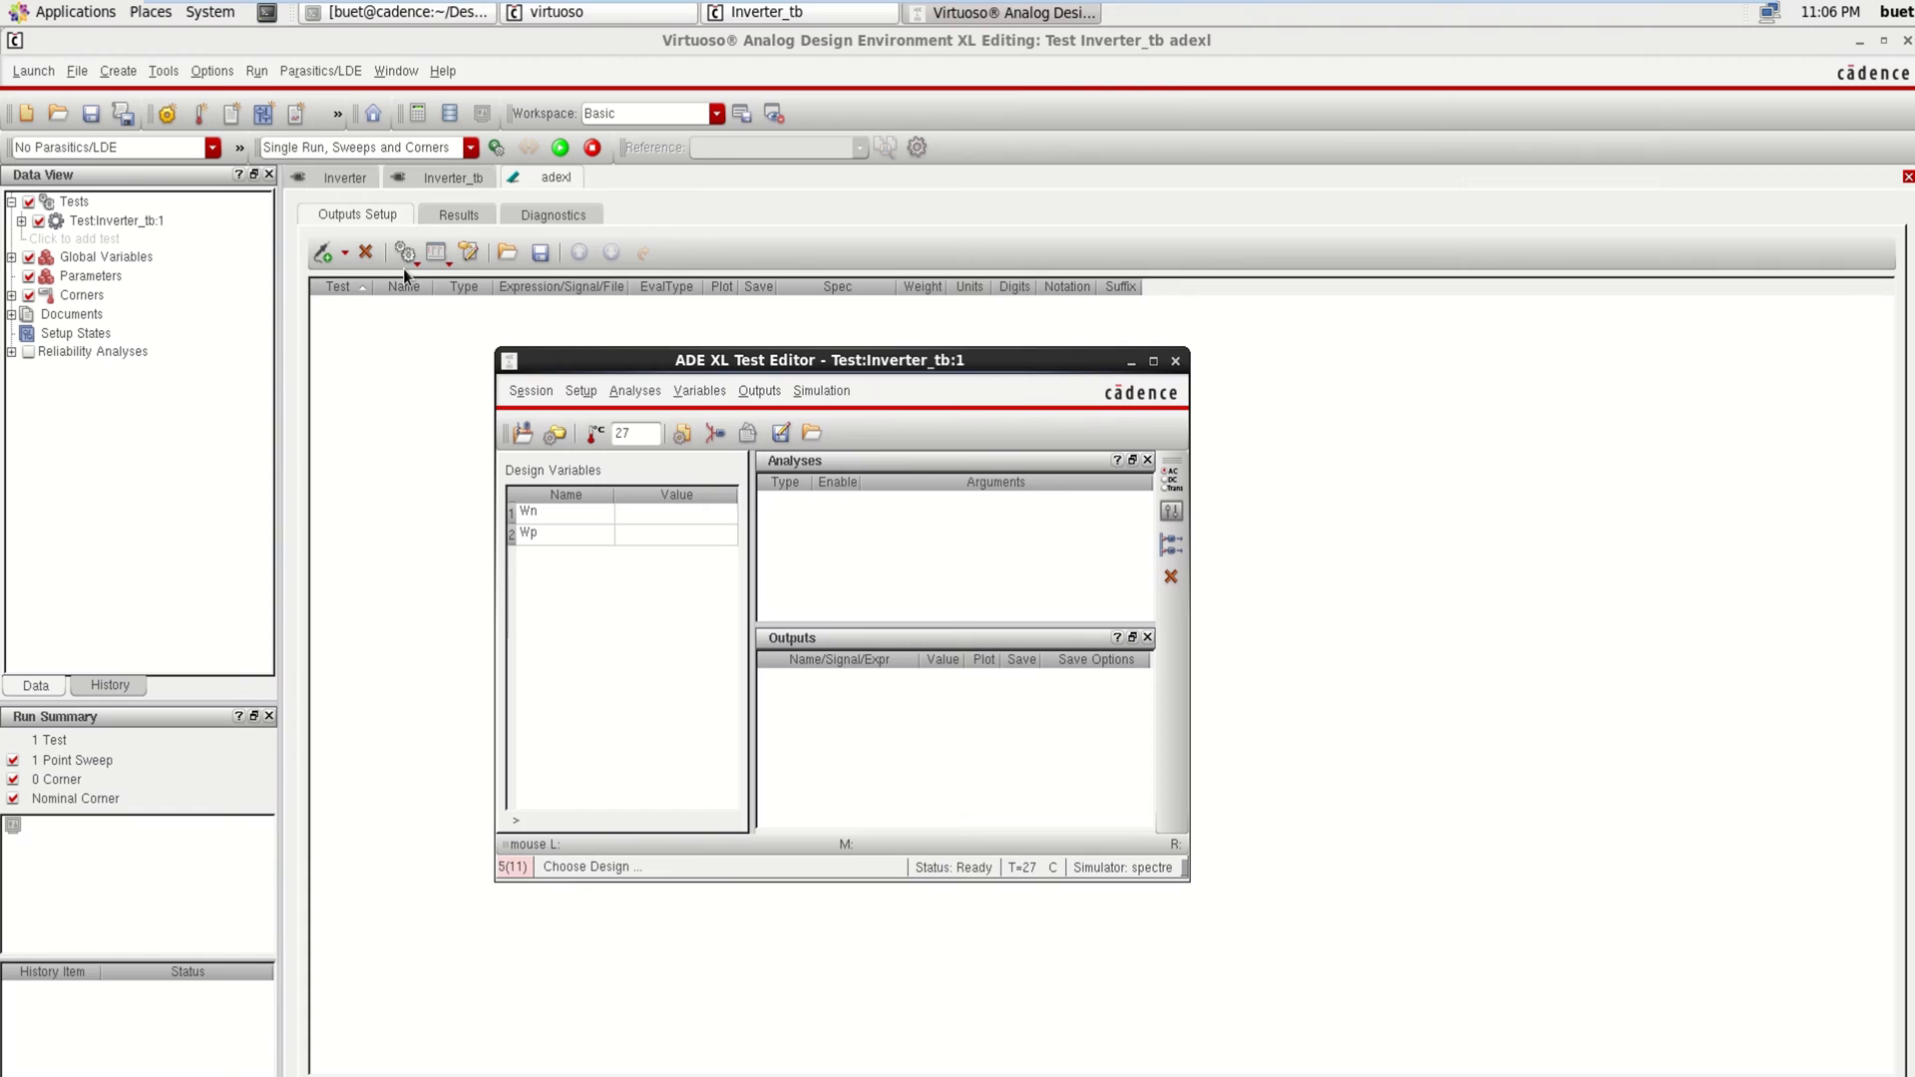
pyautogui.click(342, 180)
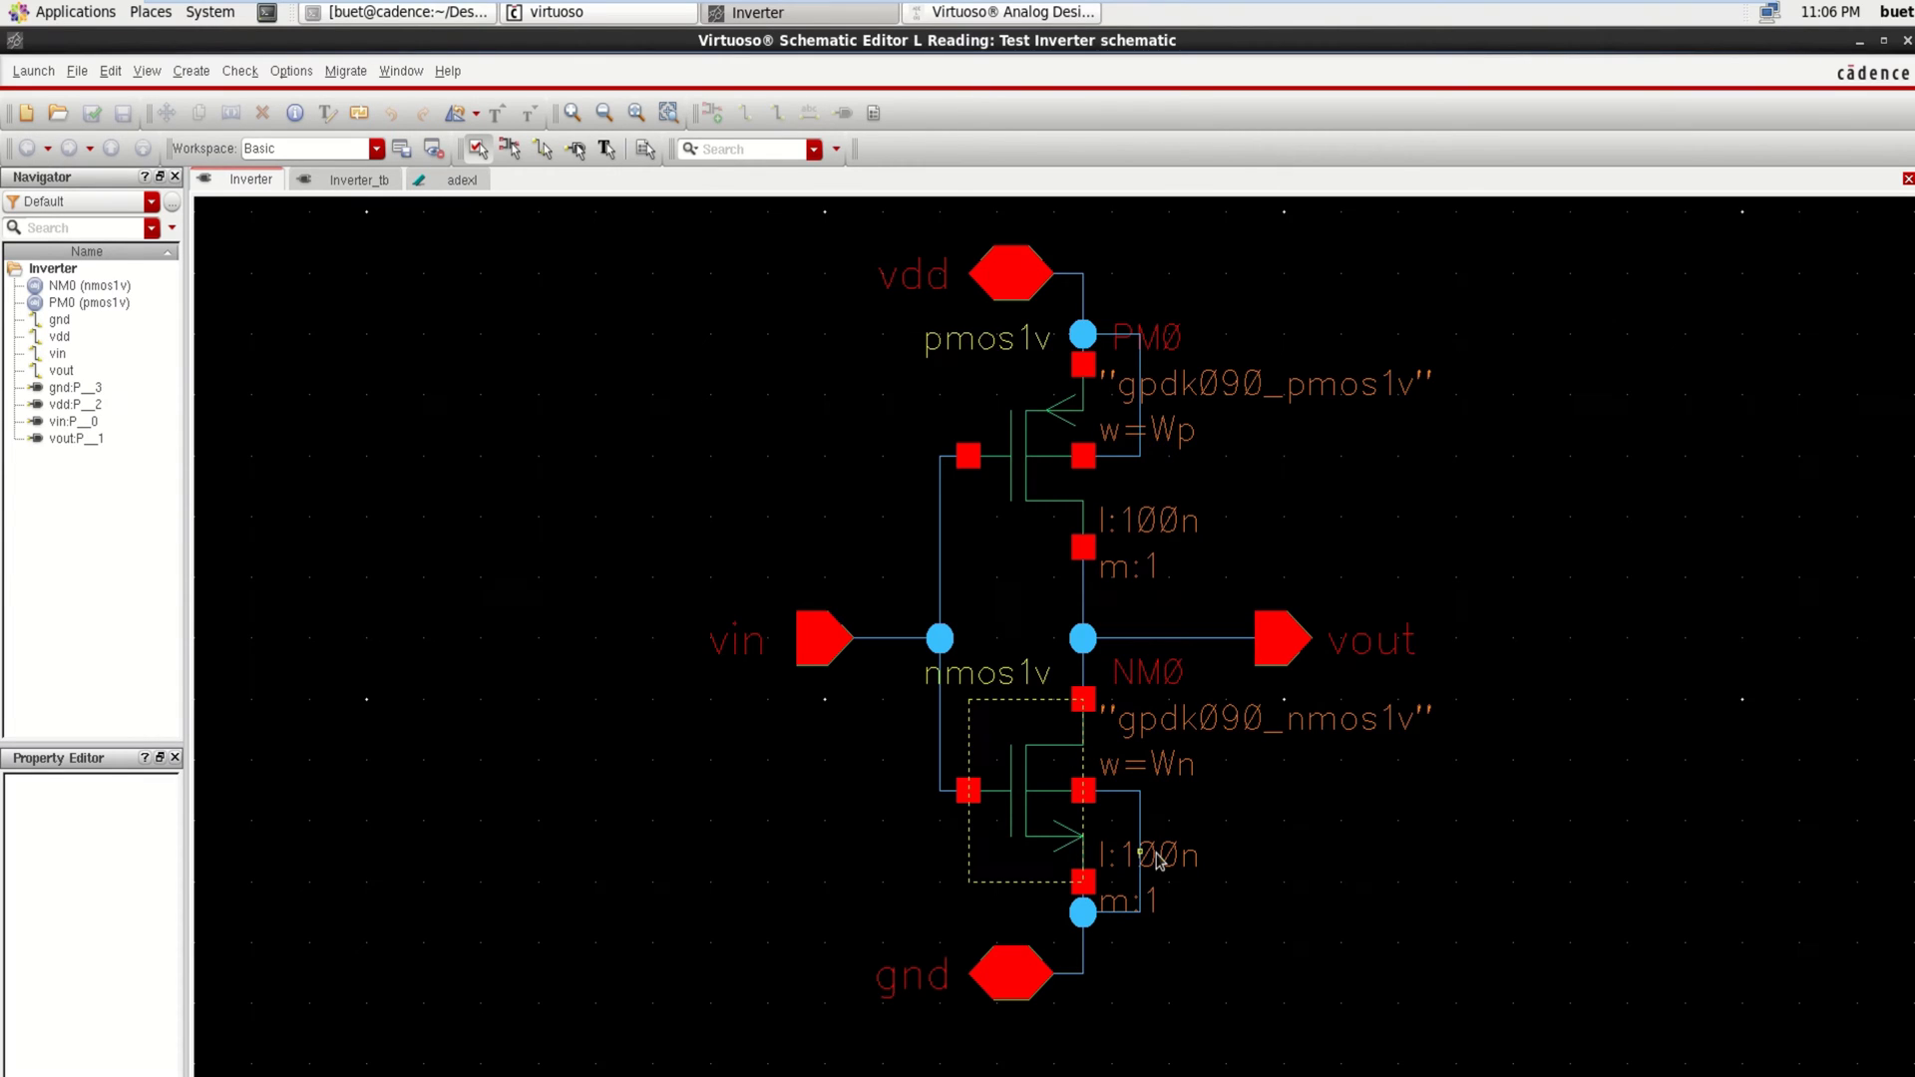
pyautogui.click(454, 180)
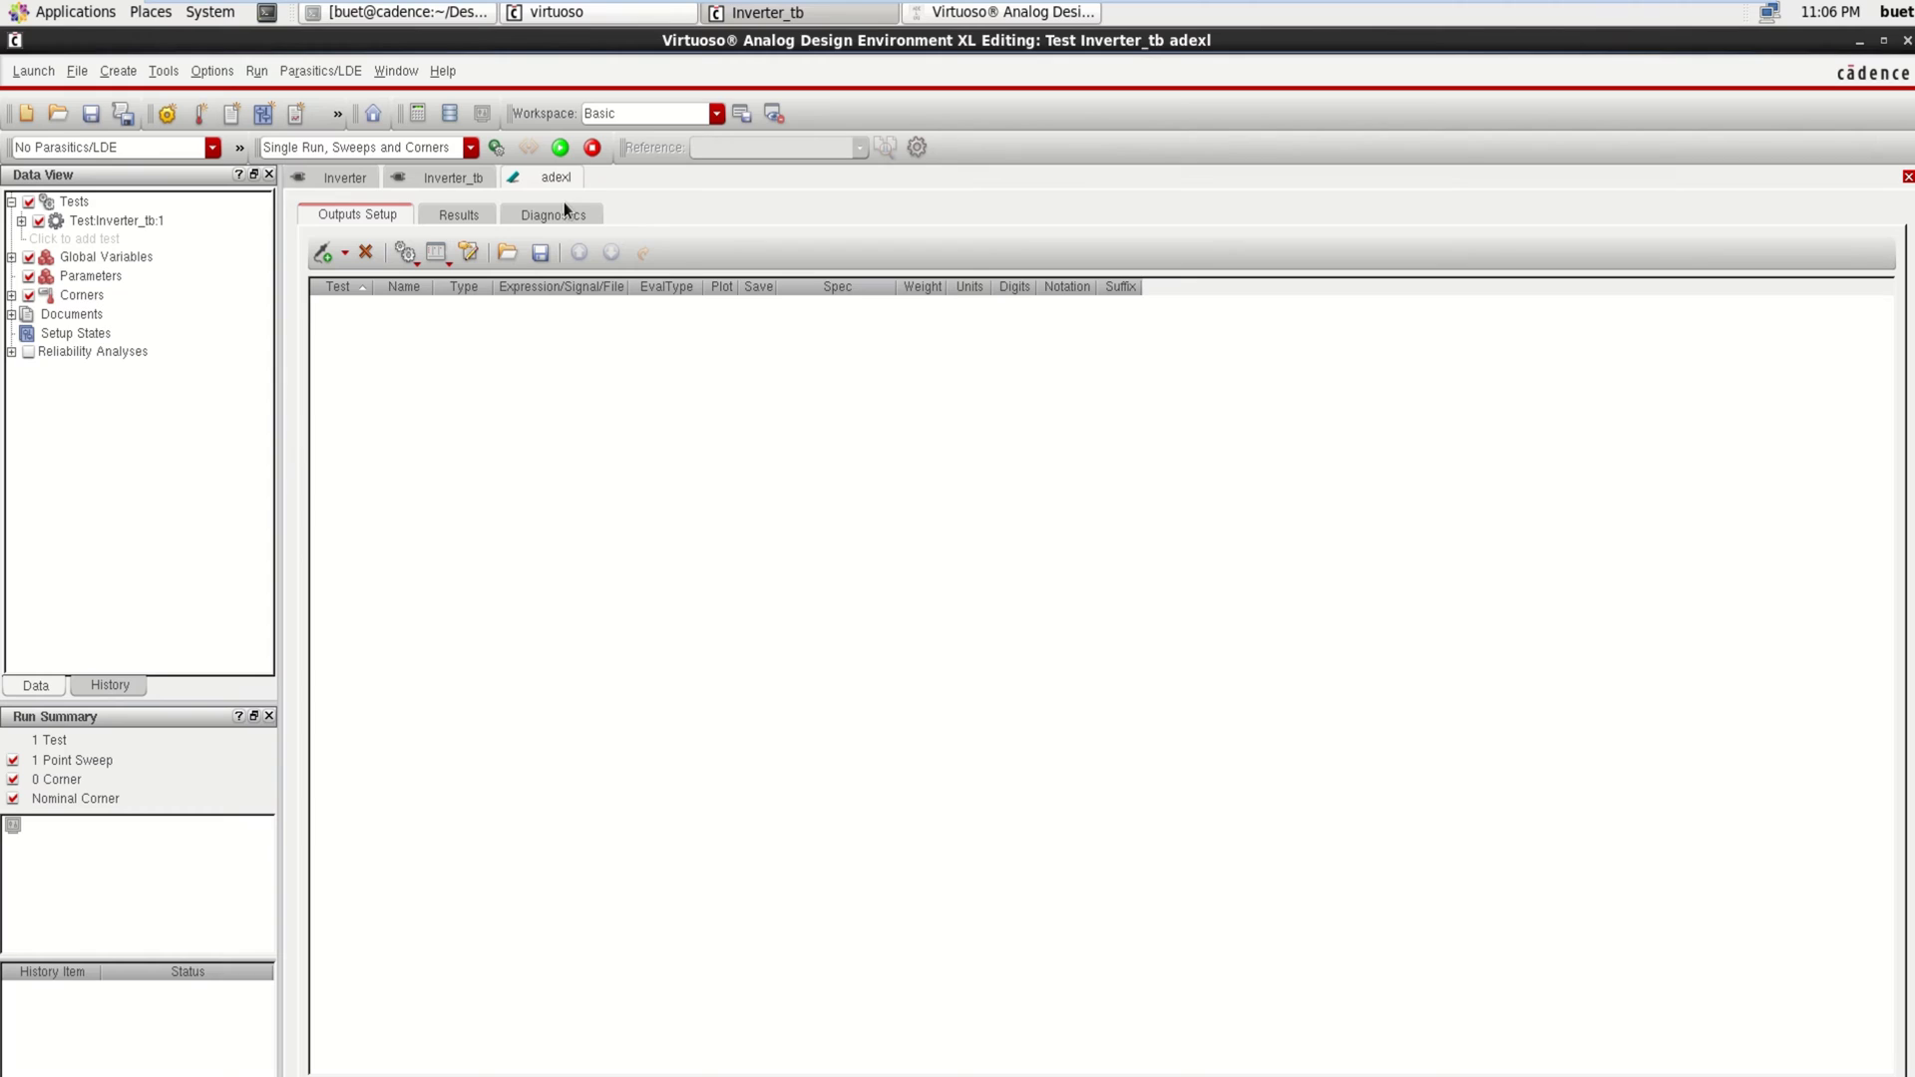
pyautogui.click(454, 214)
pyautogui.click(513, 216)
pyautogui.click(374, 209)
pyautogui.click(348, 178)
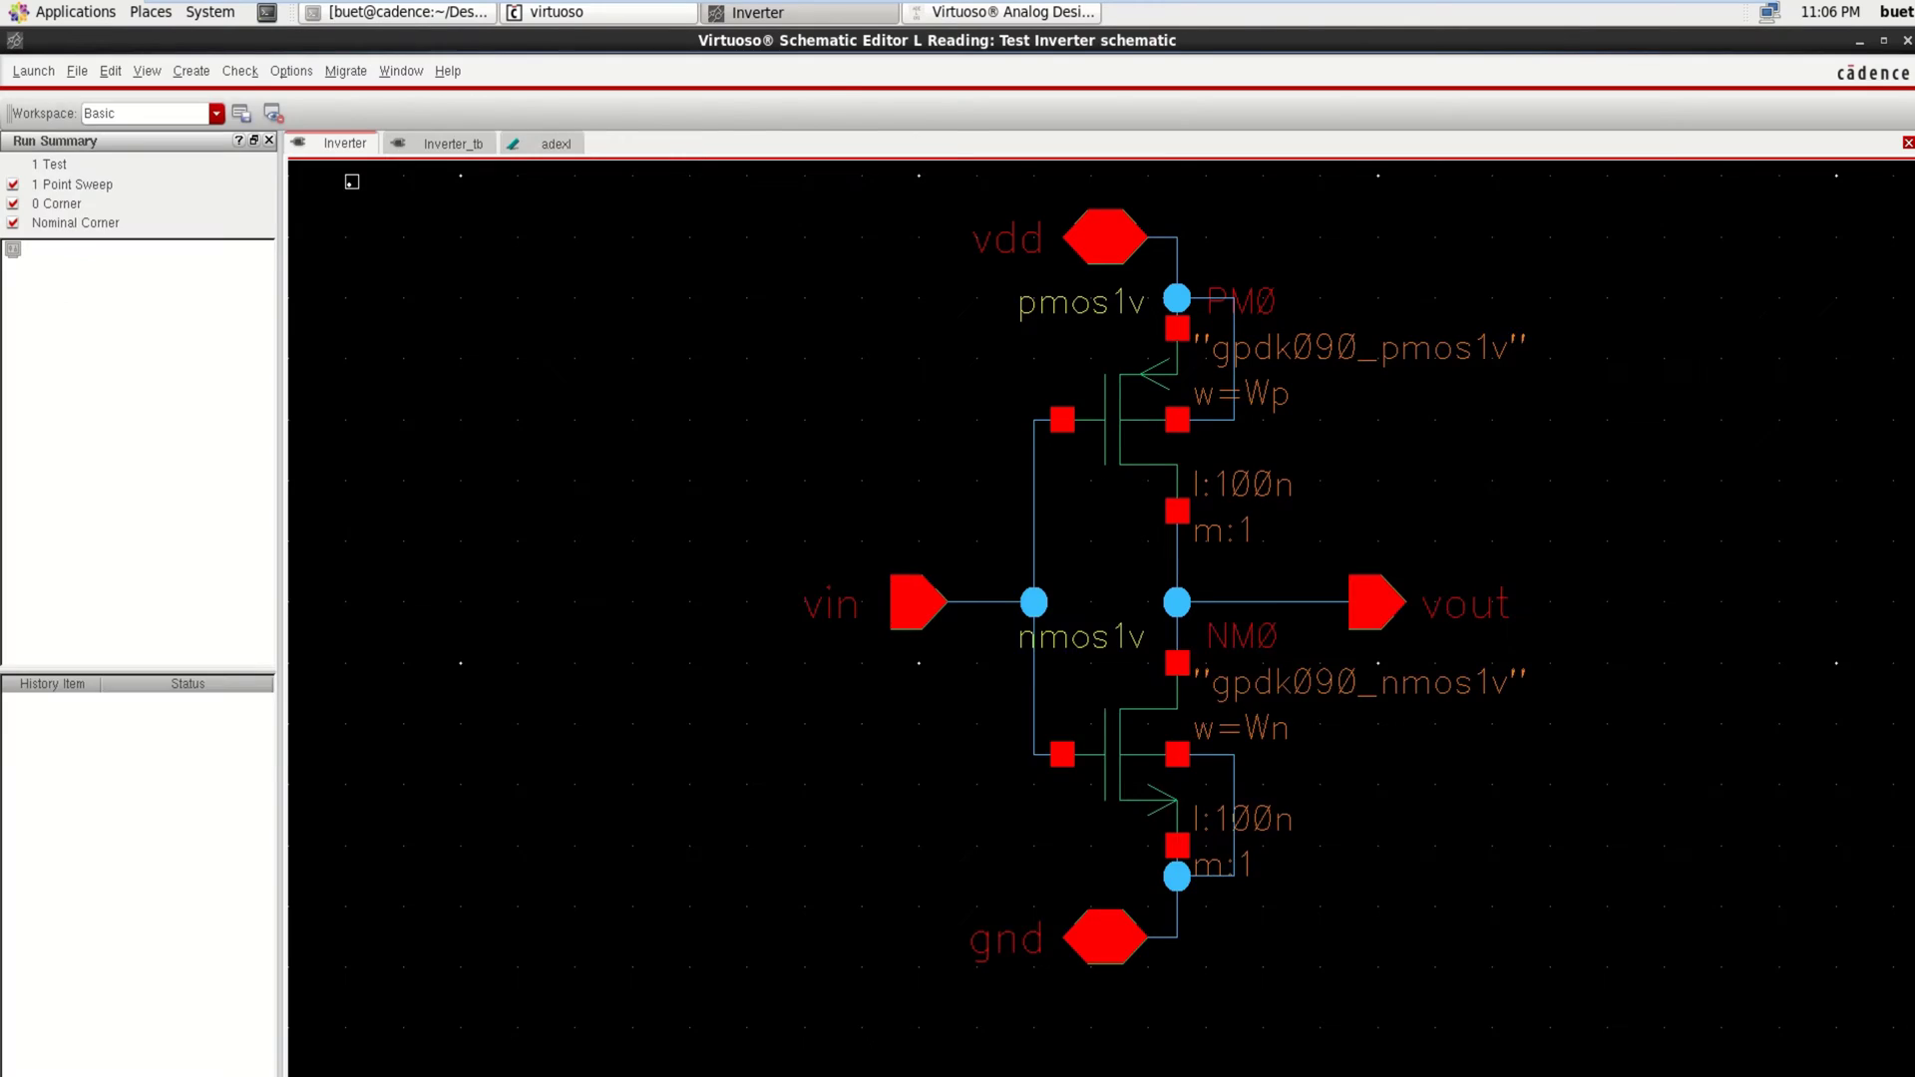
pyautogui.click(369, 184)
pyautogui.click(446, 181)
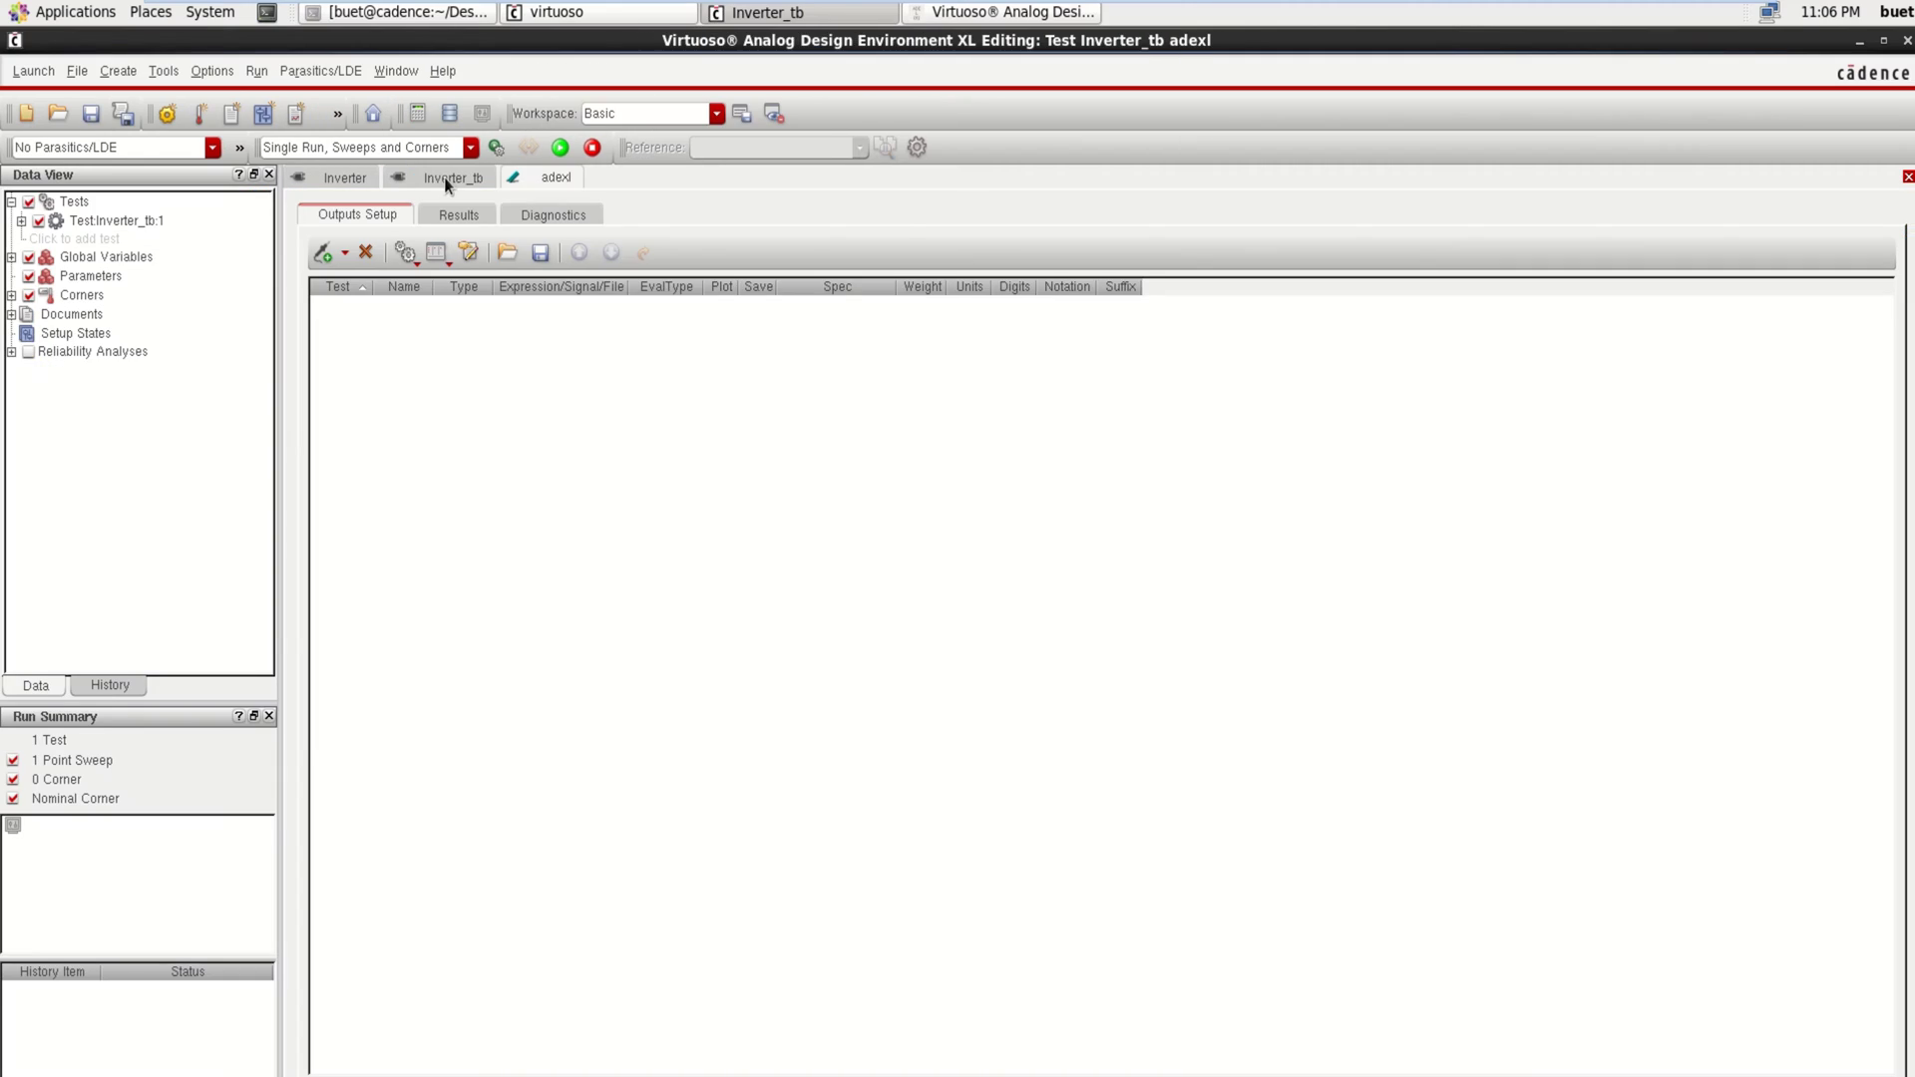
# - Expand Global Variables to check that Wp and Wn are listed
pyautogui.click(11, 258)
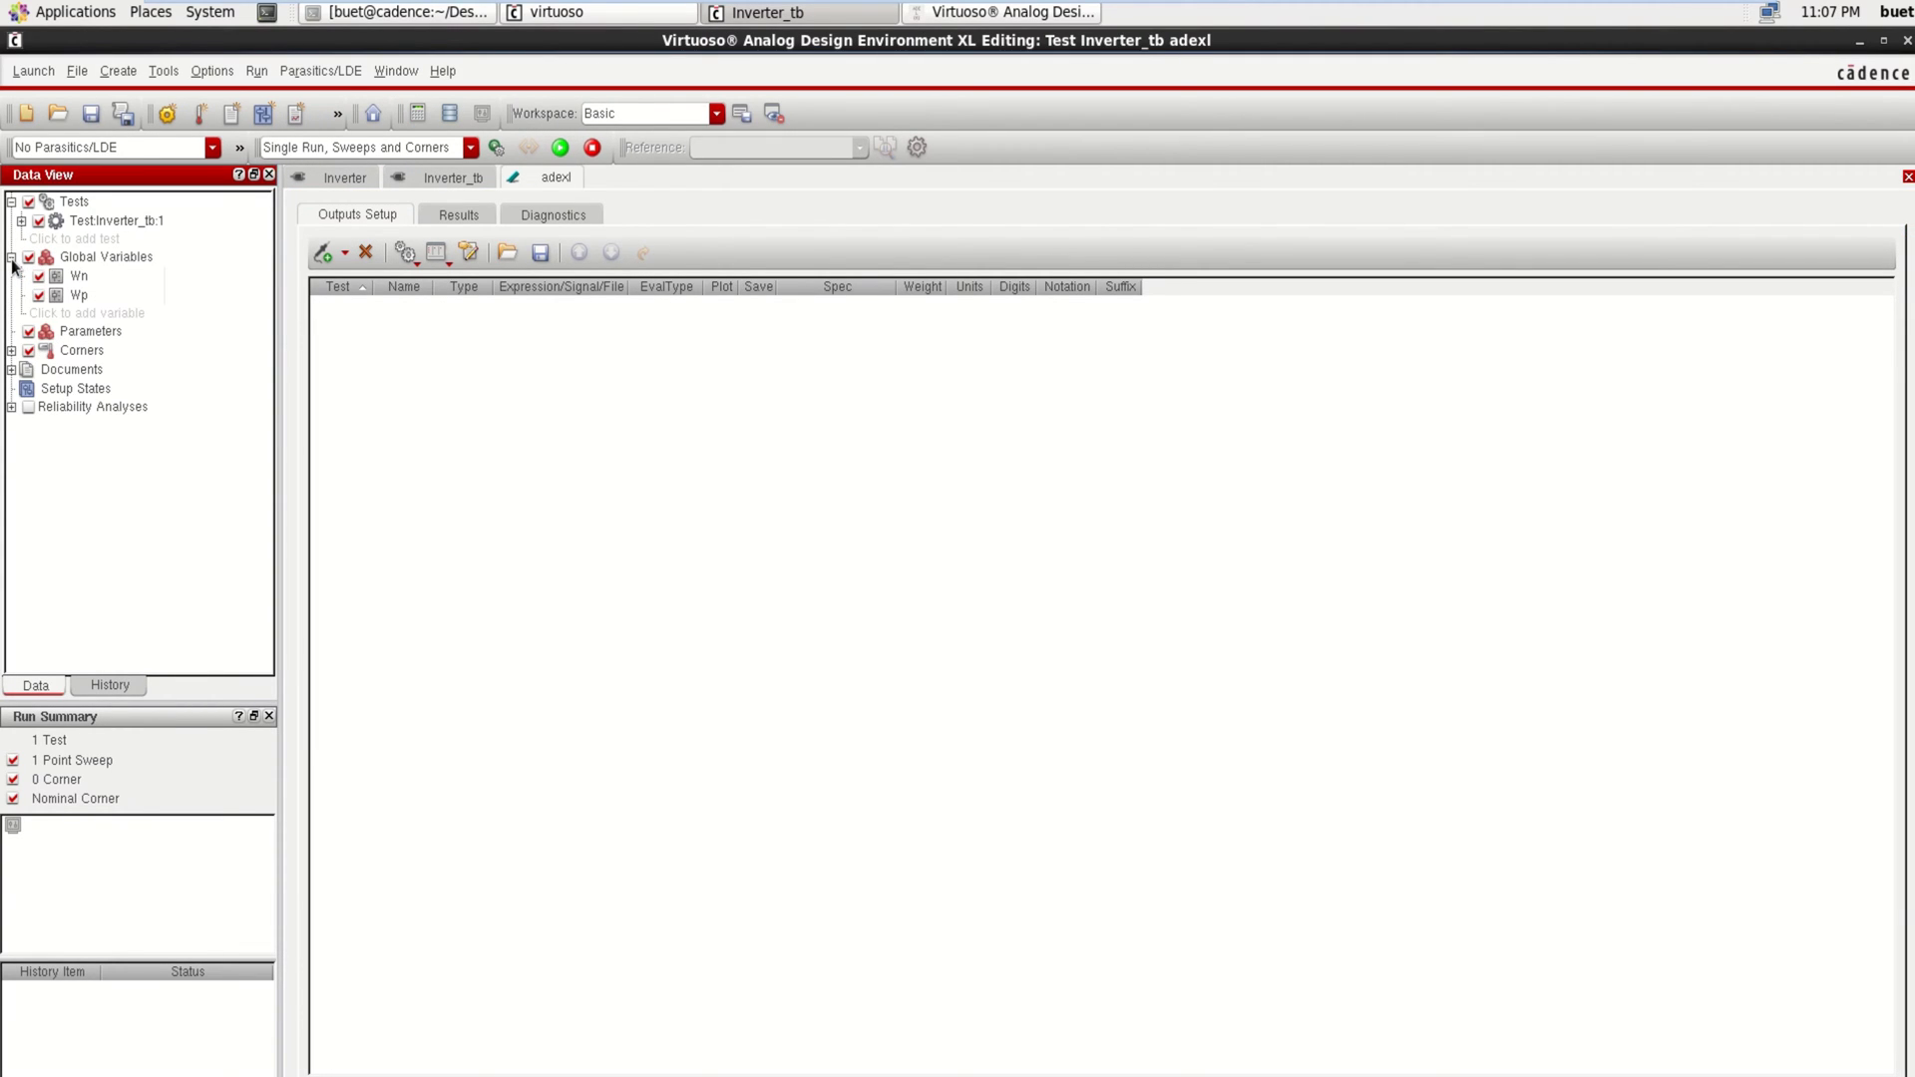
pyautogui.click(80, 296)
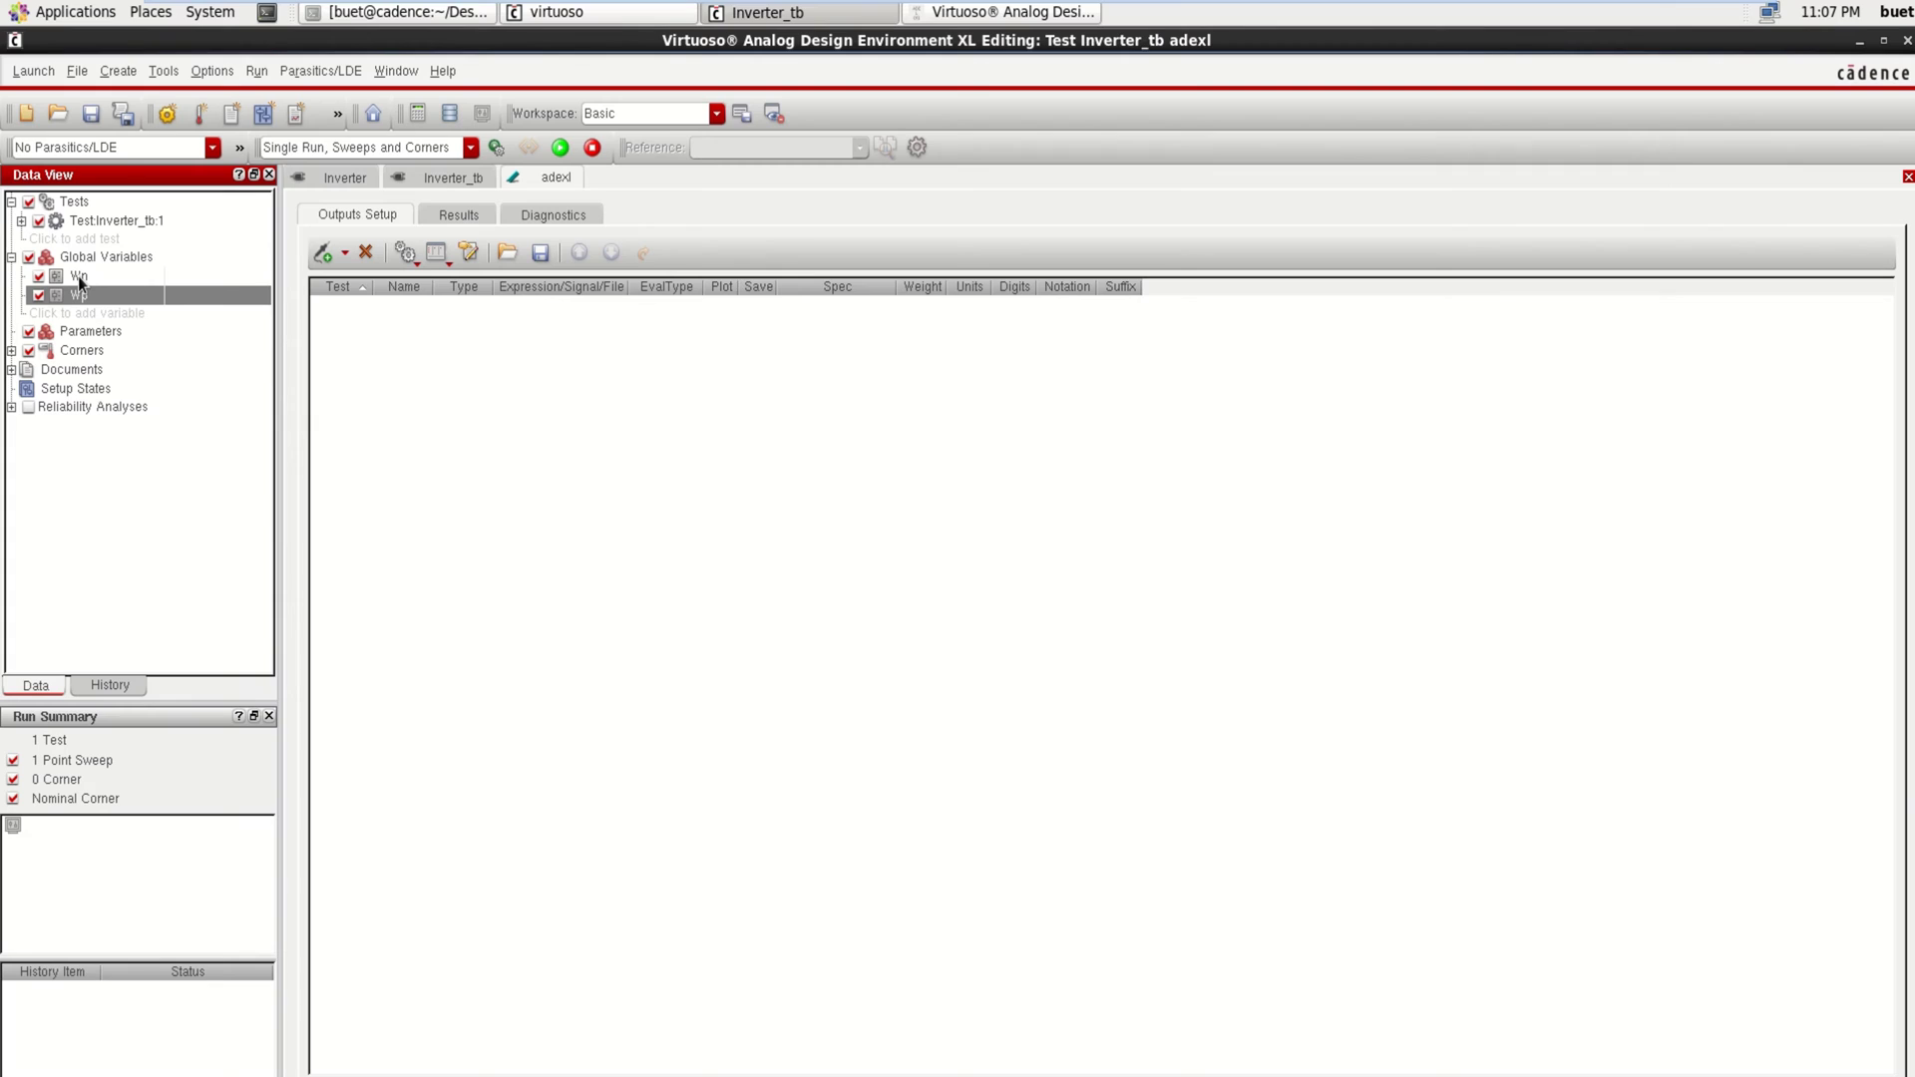
pyautogui.click(78, 277)
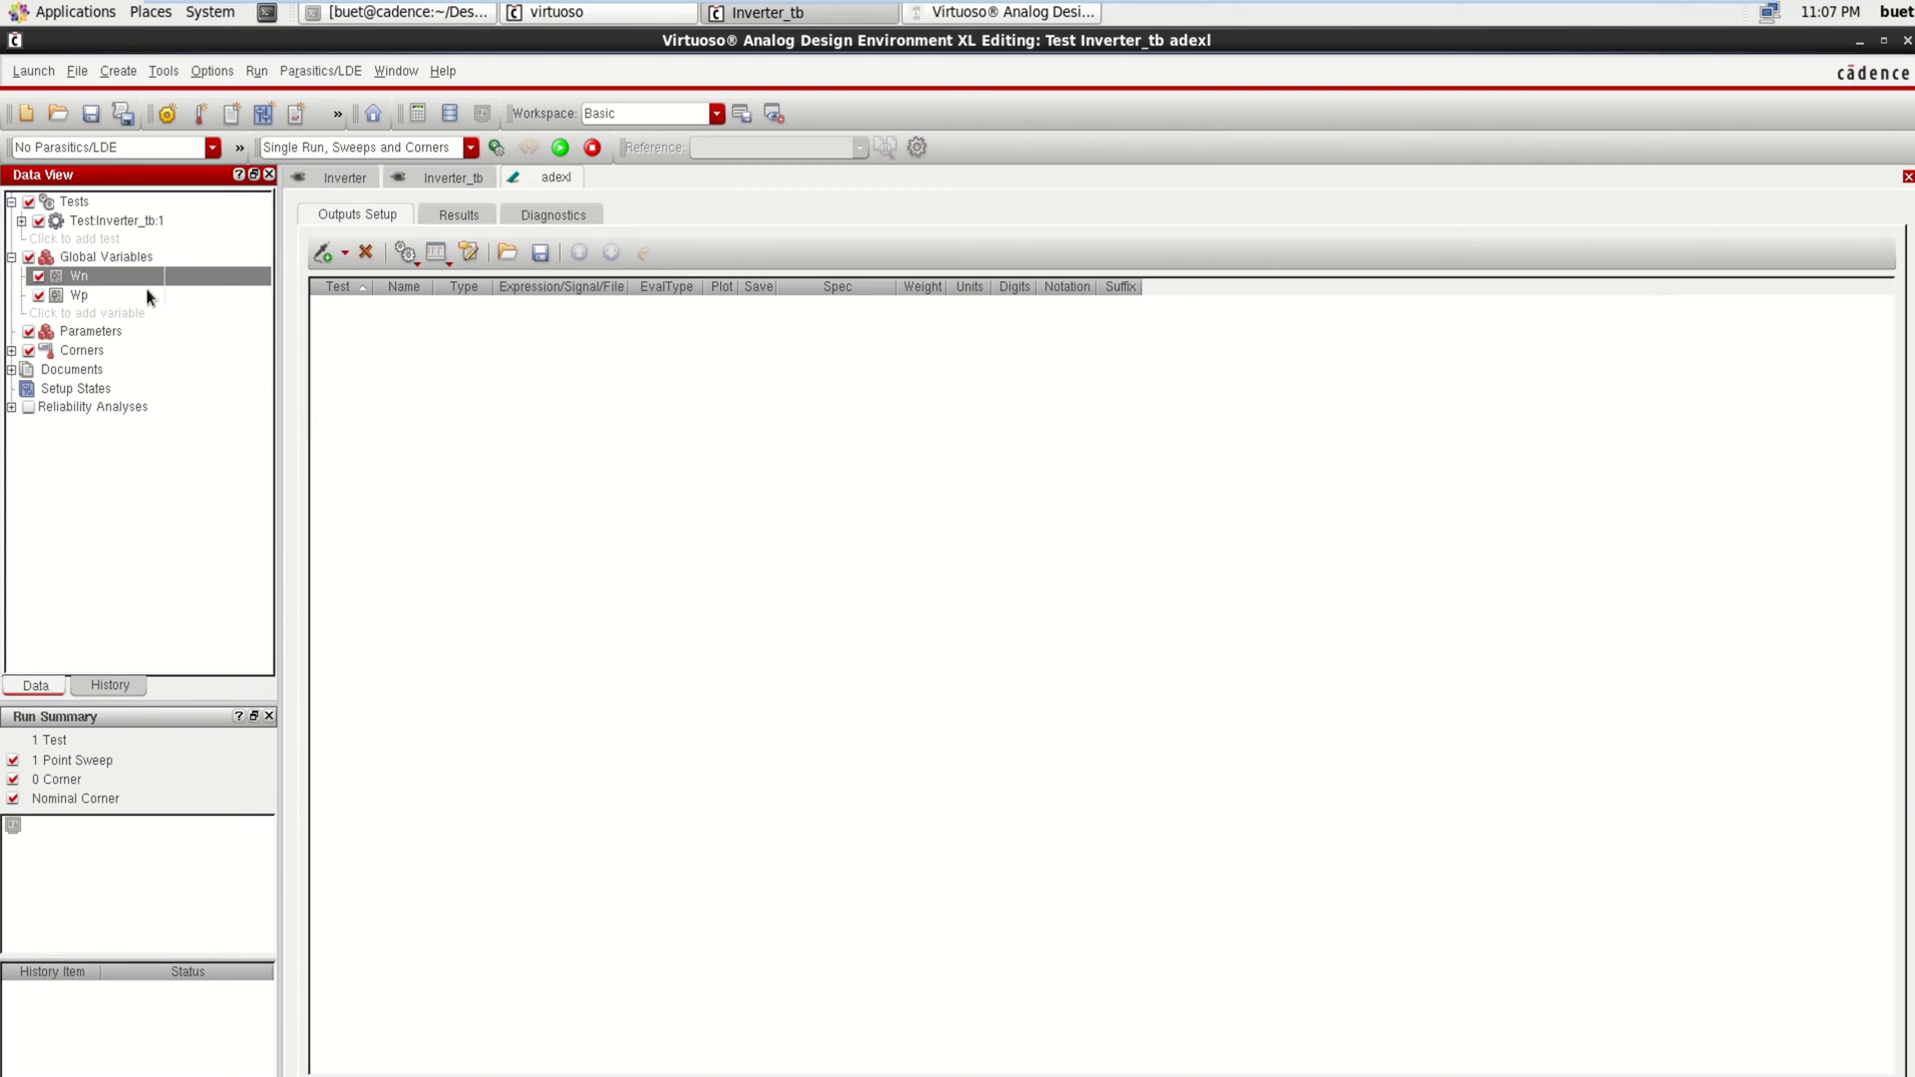
# - Enter 120n as the value of both Wn and Wp in the Test Editor
pyautogui.click(945, 14)
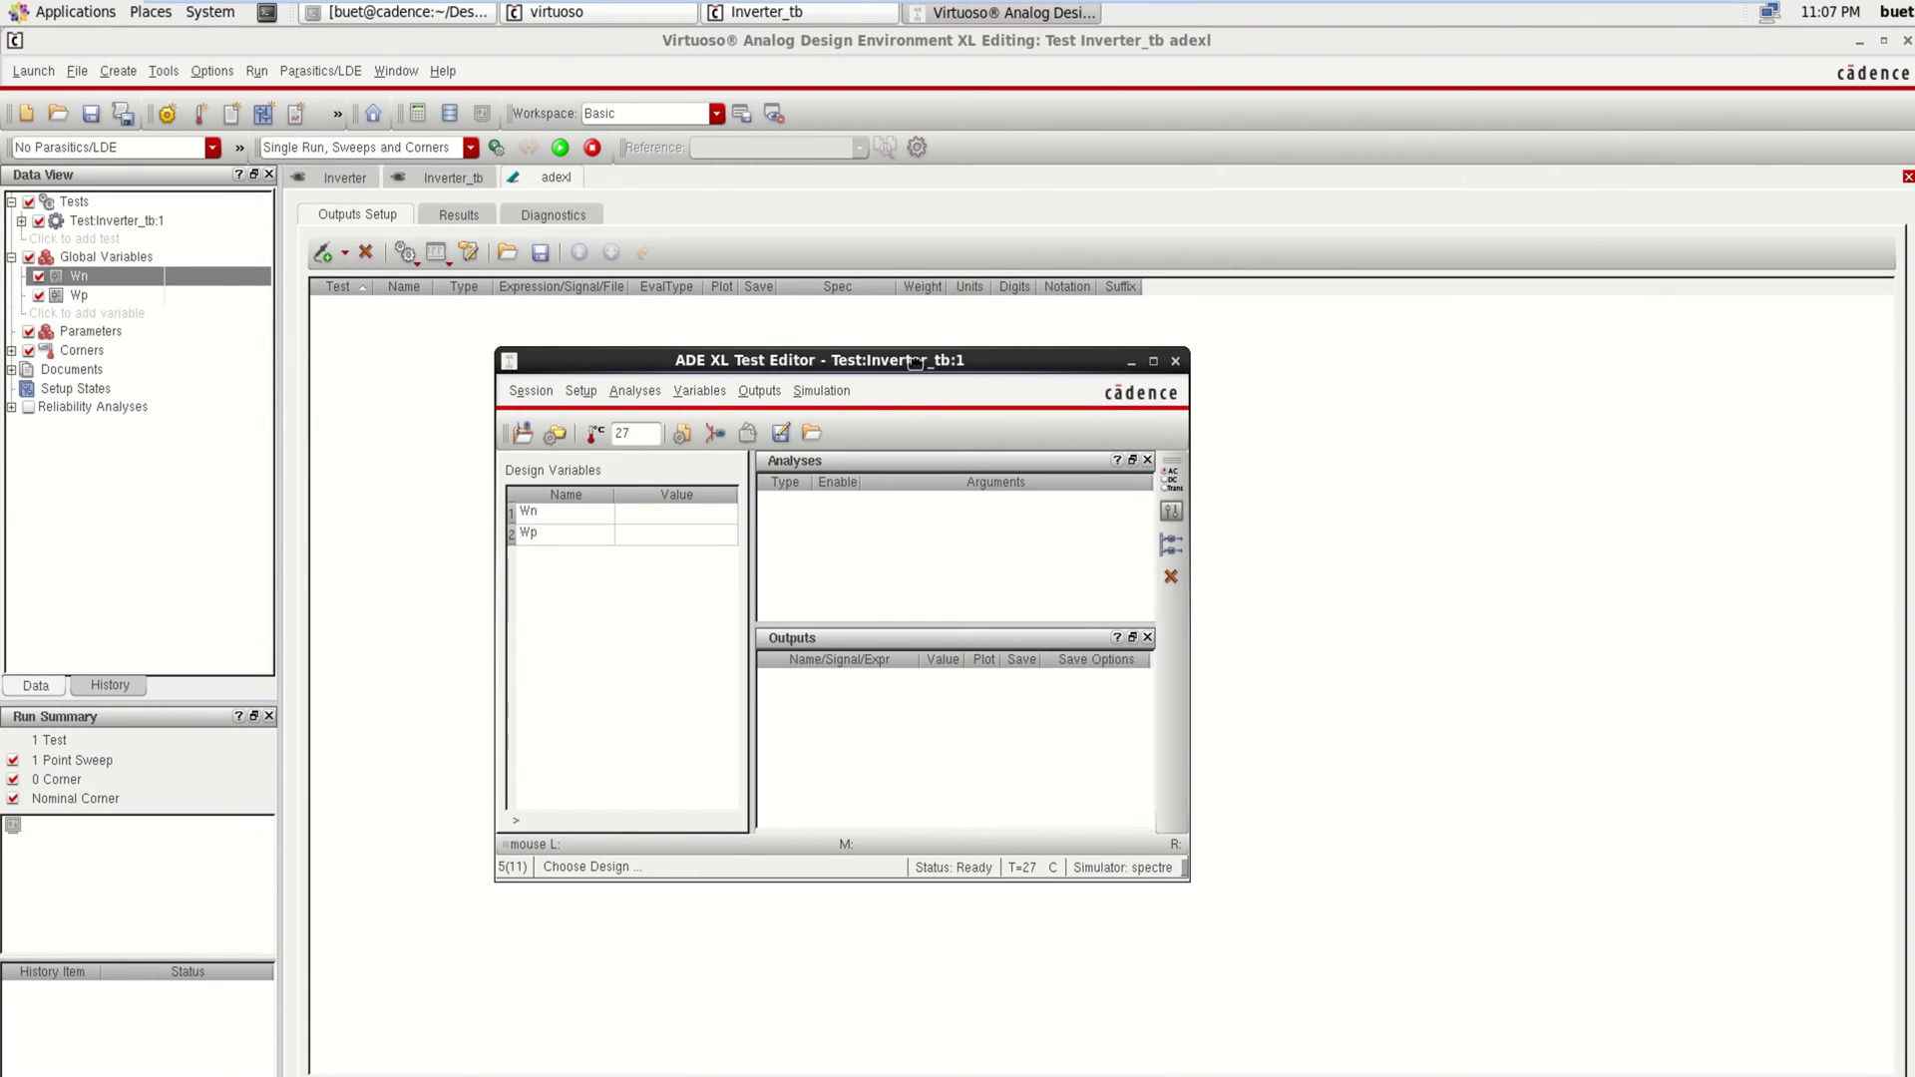
pyautogui.moveTo(916, 362); pyautogui.dragTo(1027, 351)
pyautogui.doubleClick(774, 504)
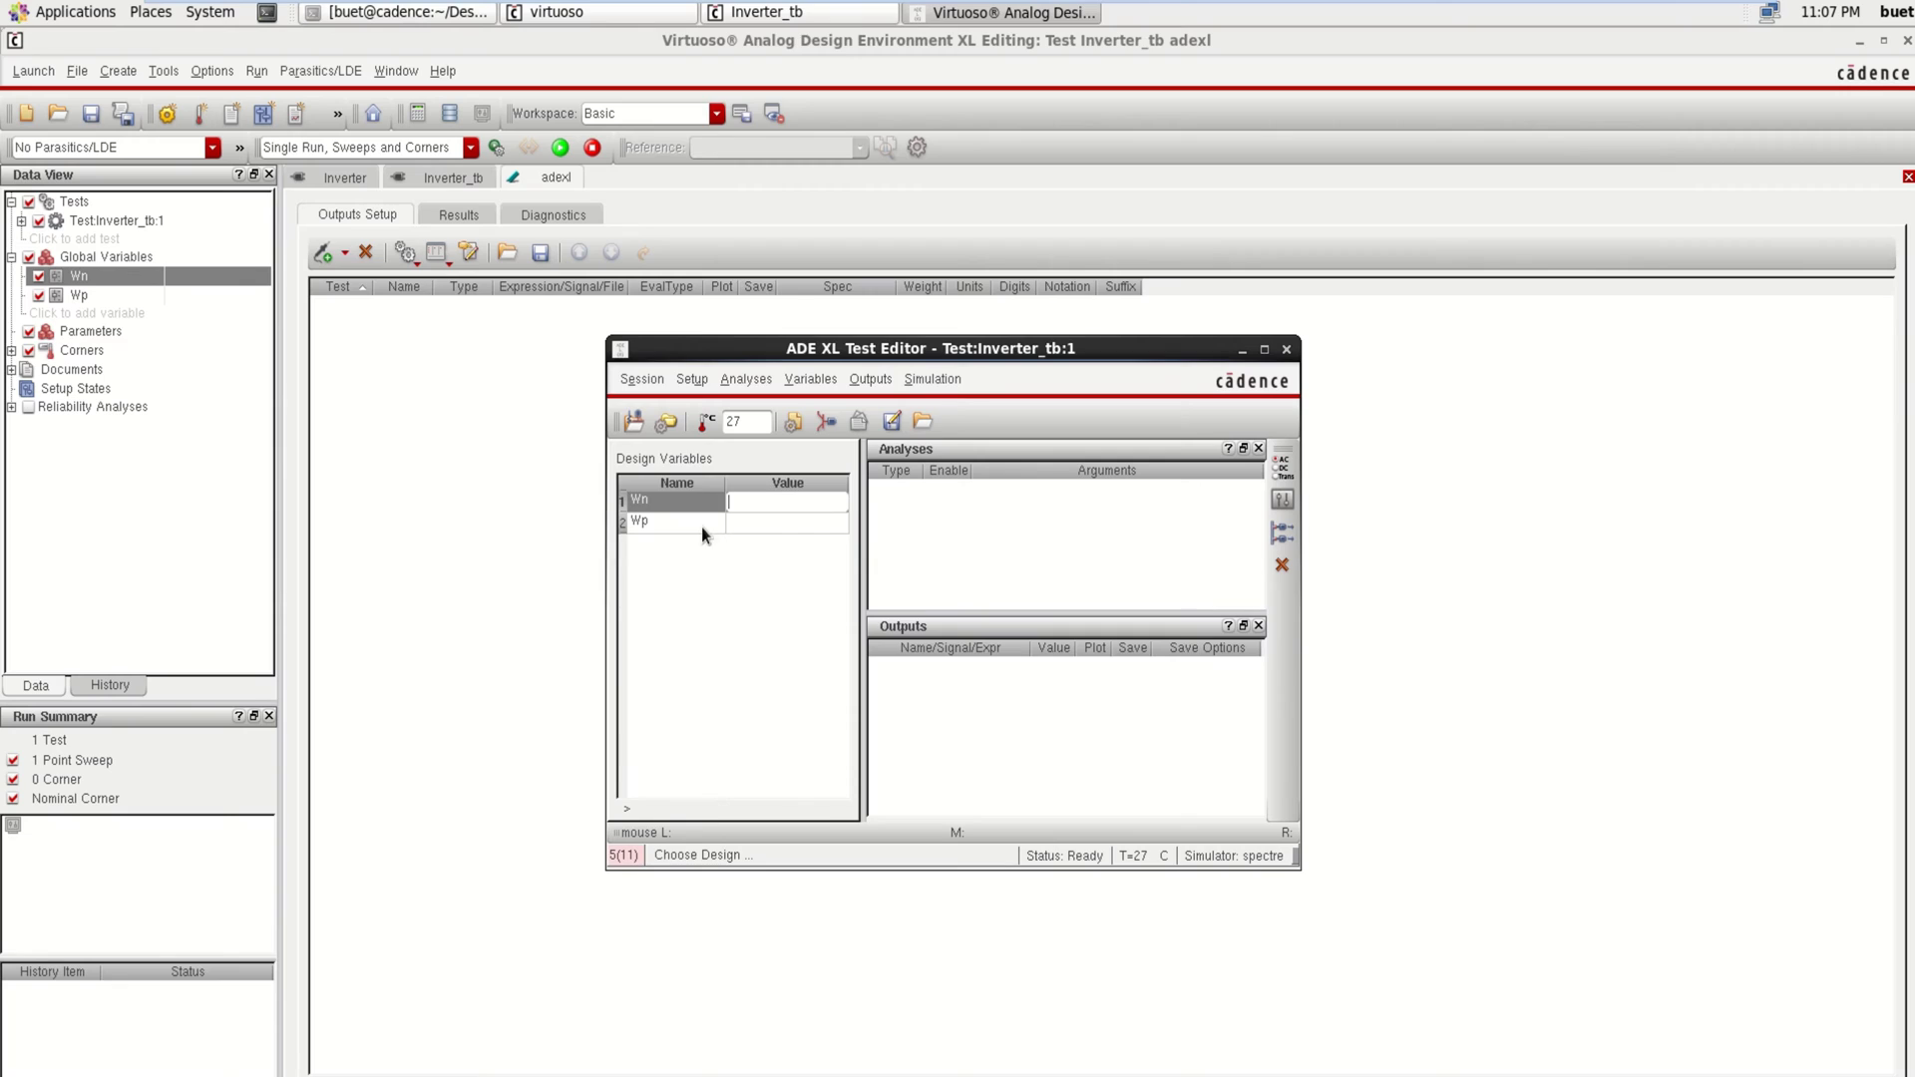
pyautogui.click(723, 608)
pyautogui.doubleClick(776, 502)
pyautogui.write('120n')
pyautogui.click(784, 525)
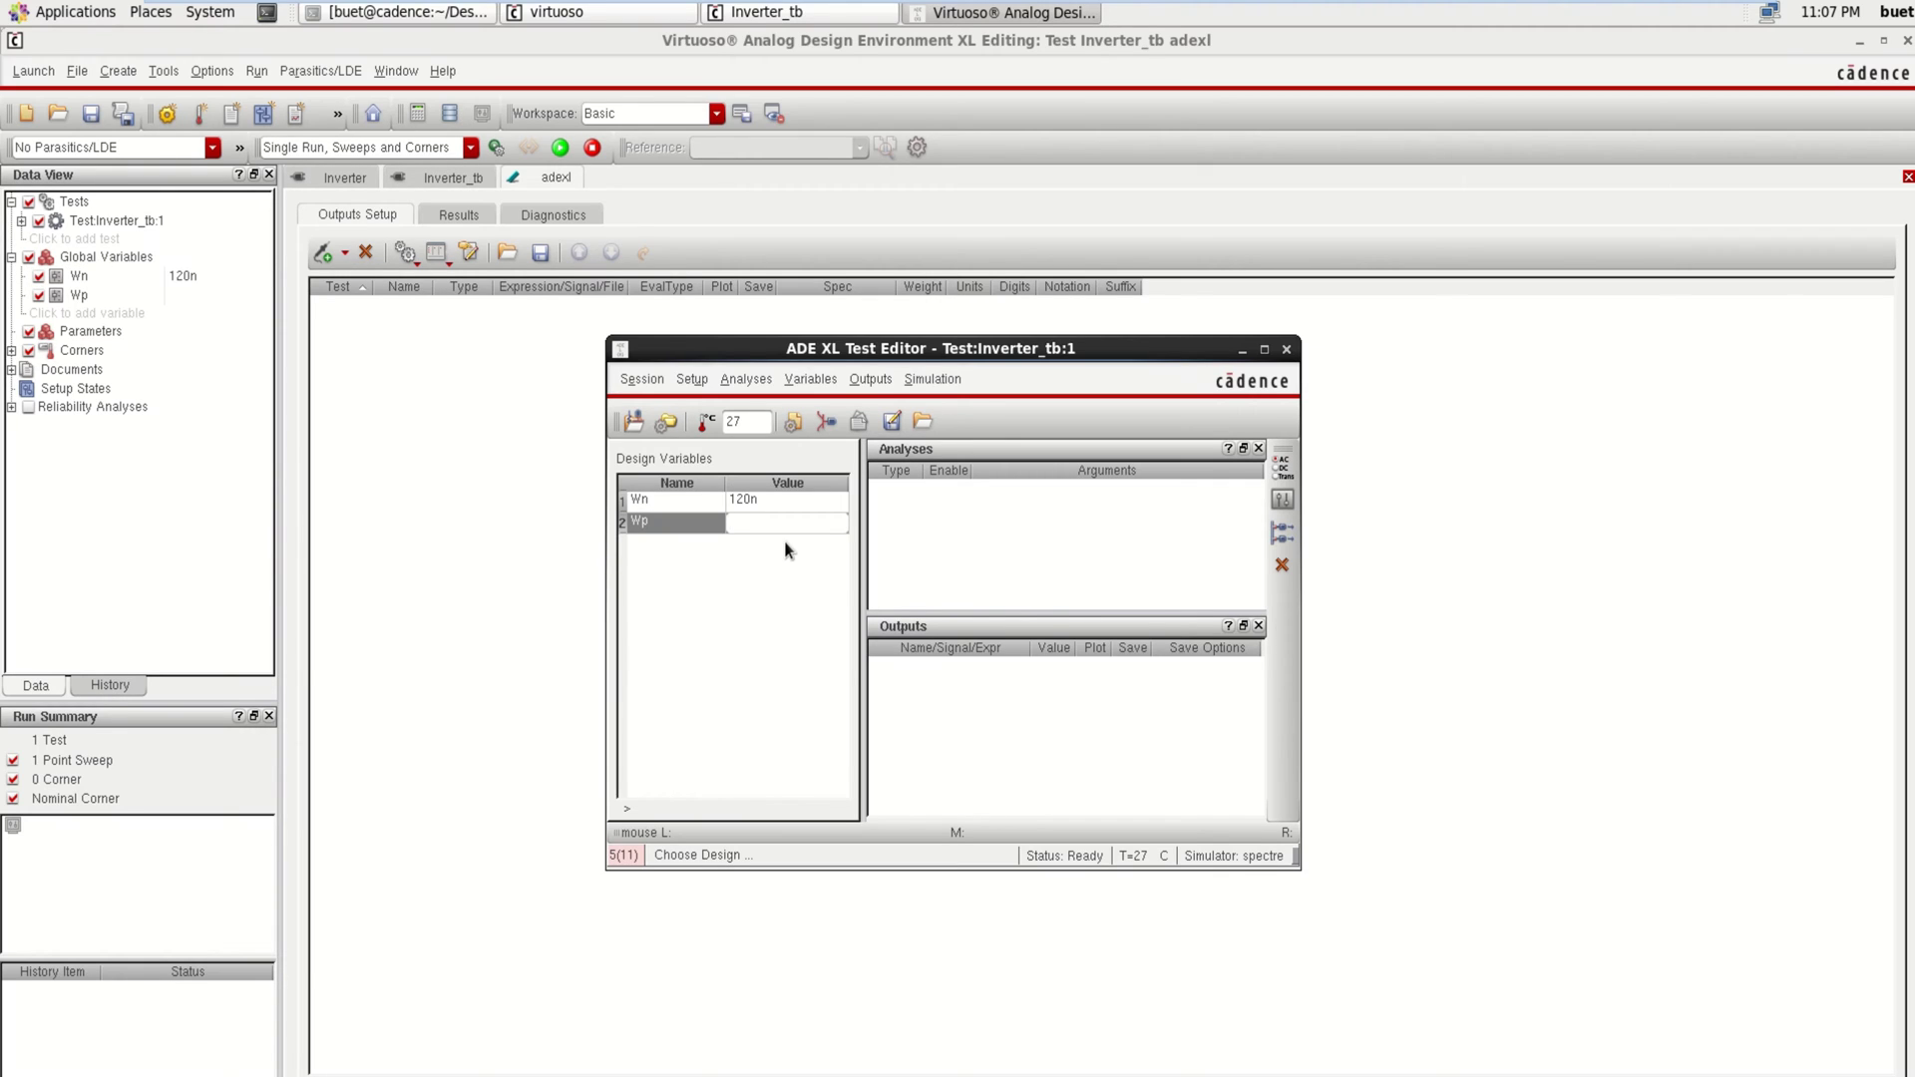
pyautogui.write('120n')
pyautogui.press('Return')
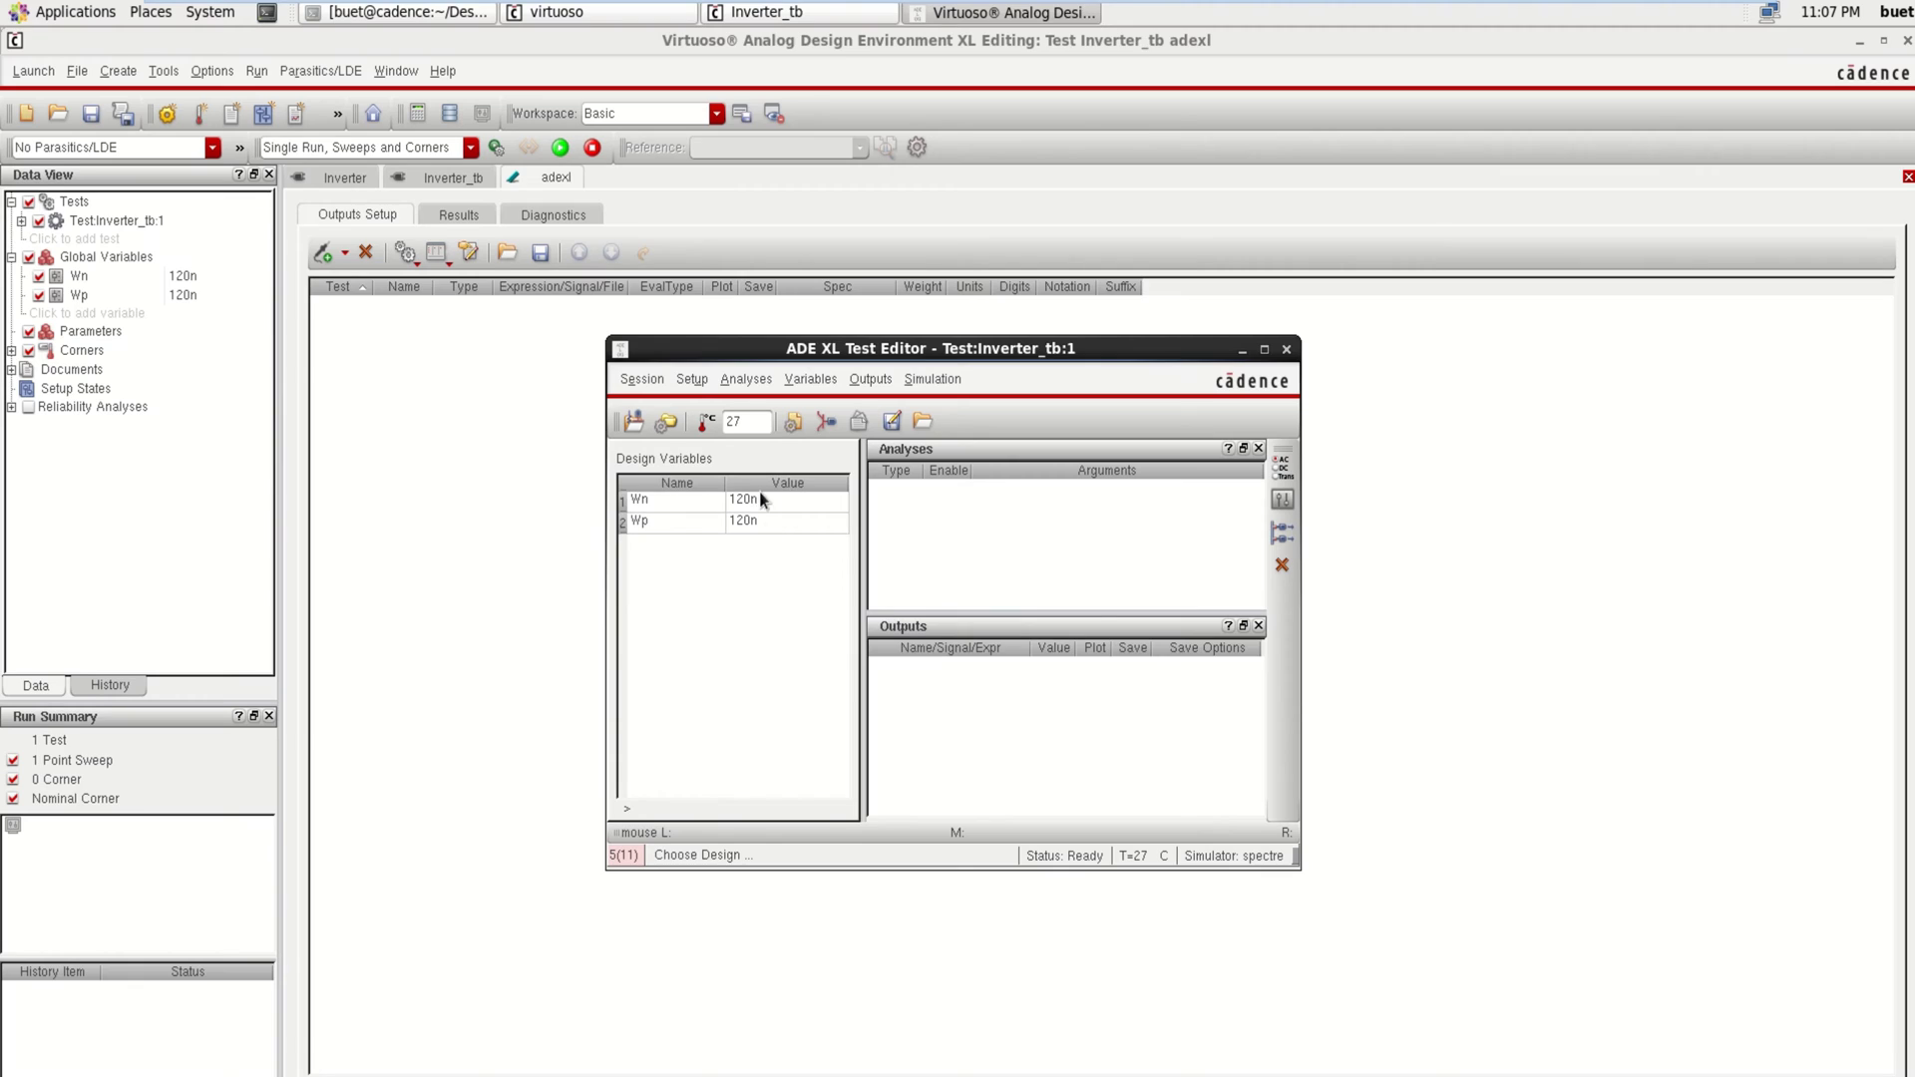
# - Set up a DC analysis sweeping the dc parameter of component V1
pyautogui.rightClick(1025, 544)
pyautogui.click(1049, 531)
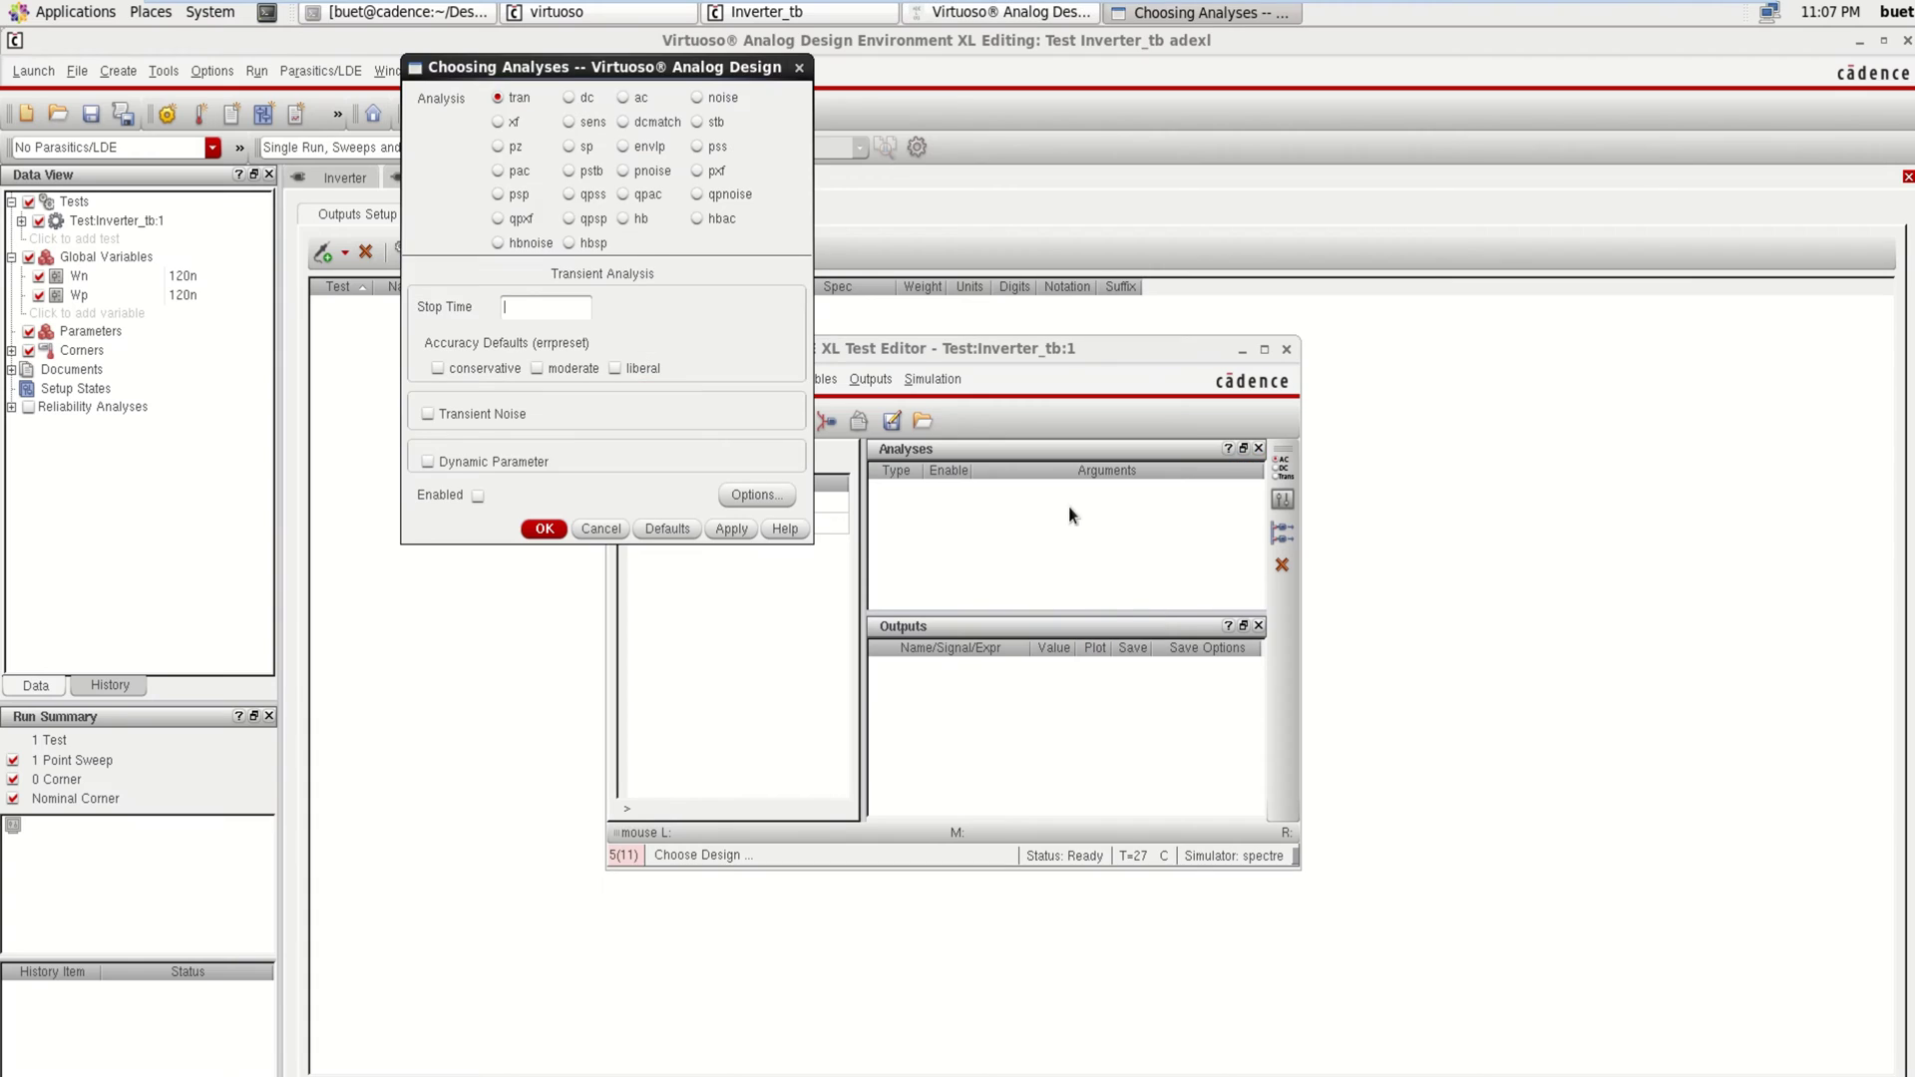
pyautogui.click(592, 102)
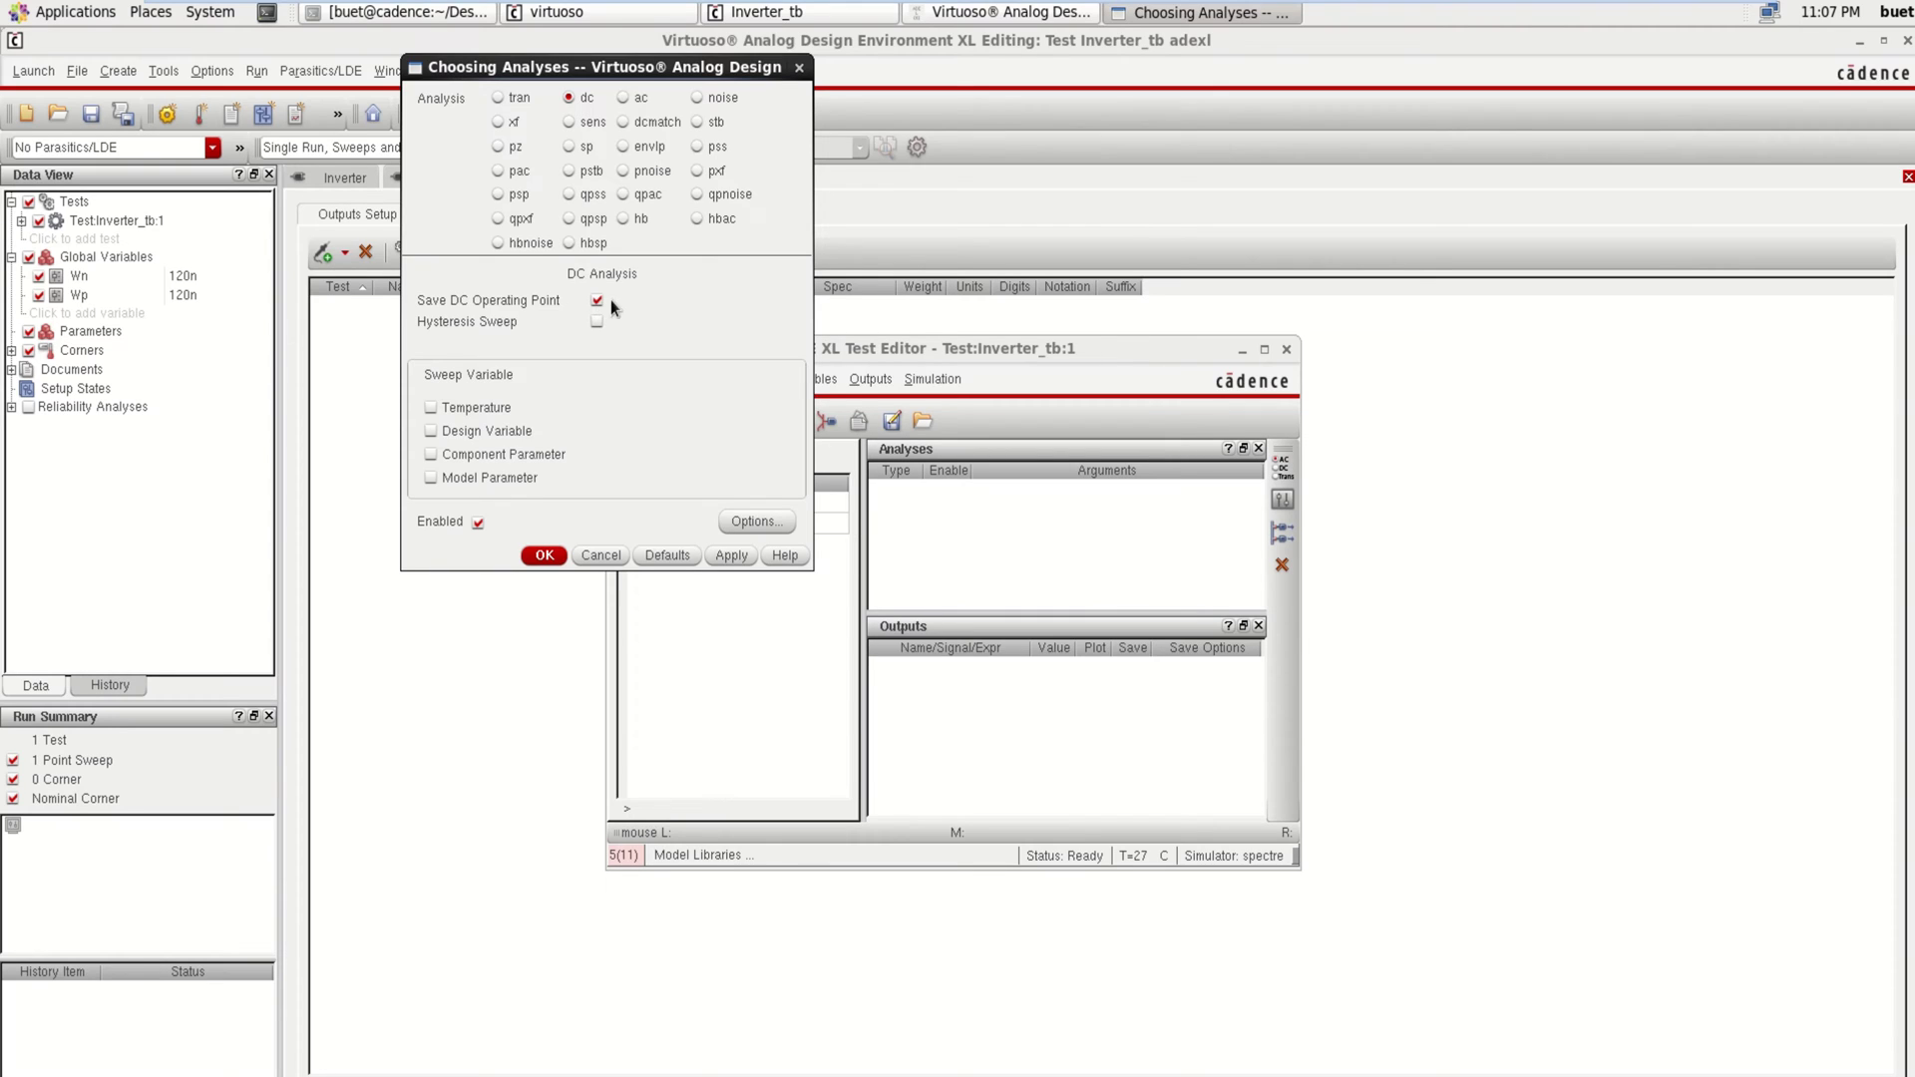
pyautogui.click(431, 455)
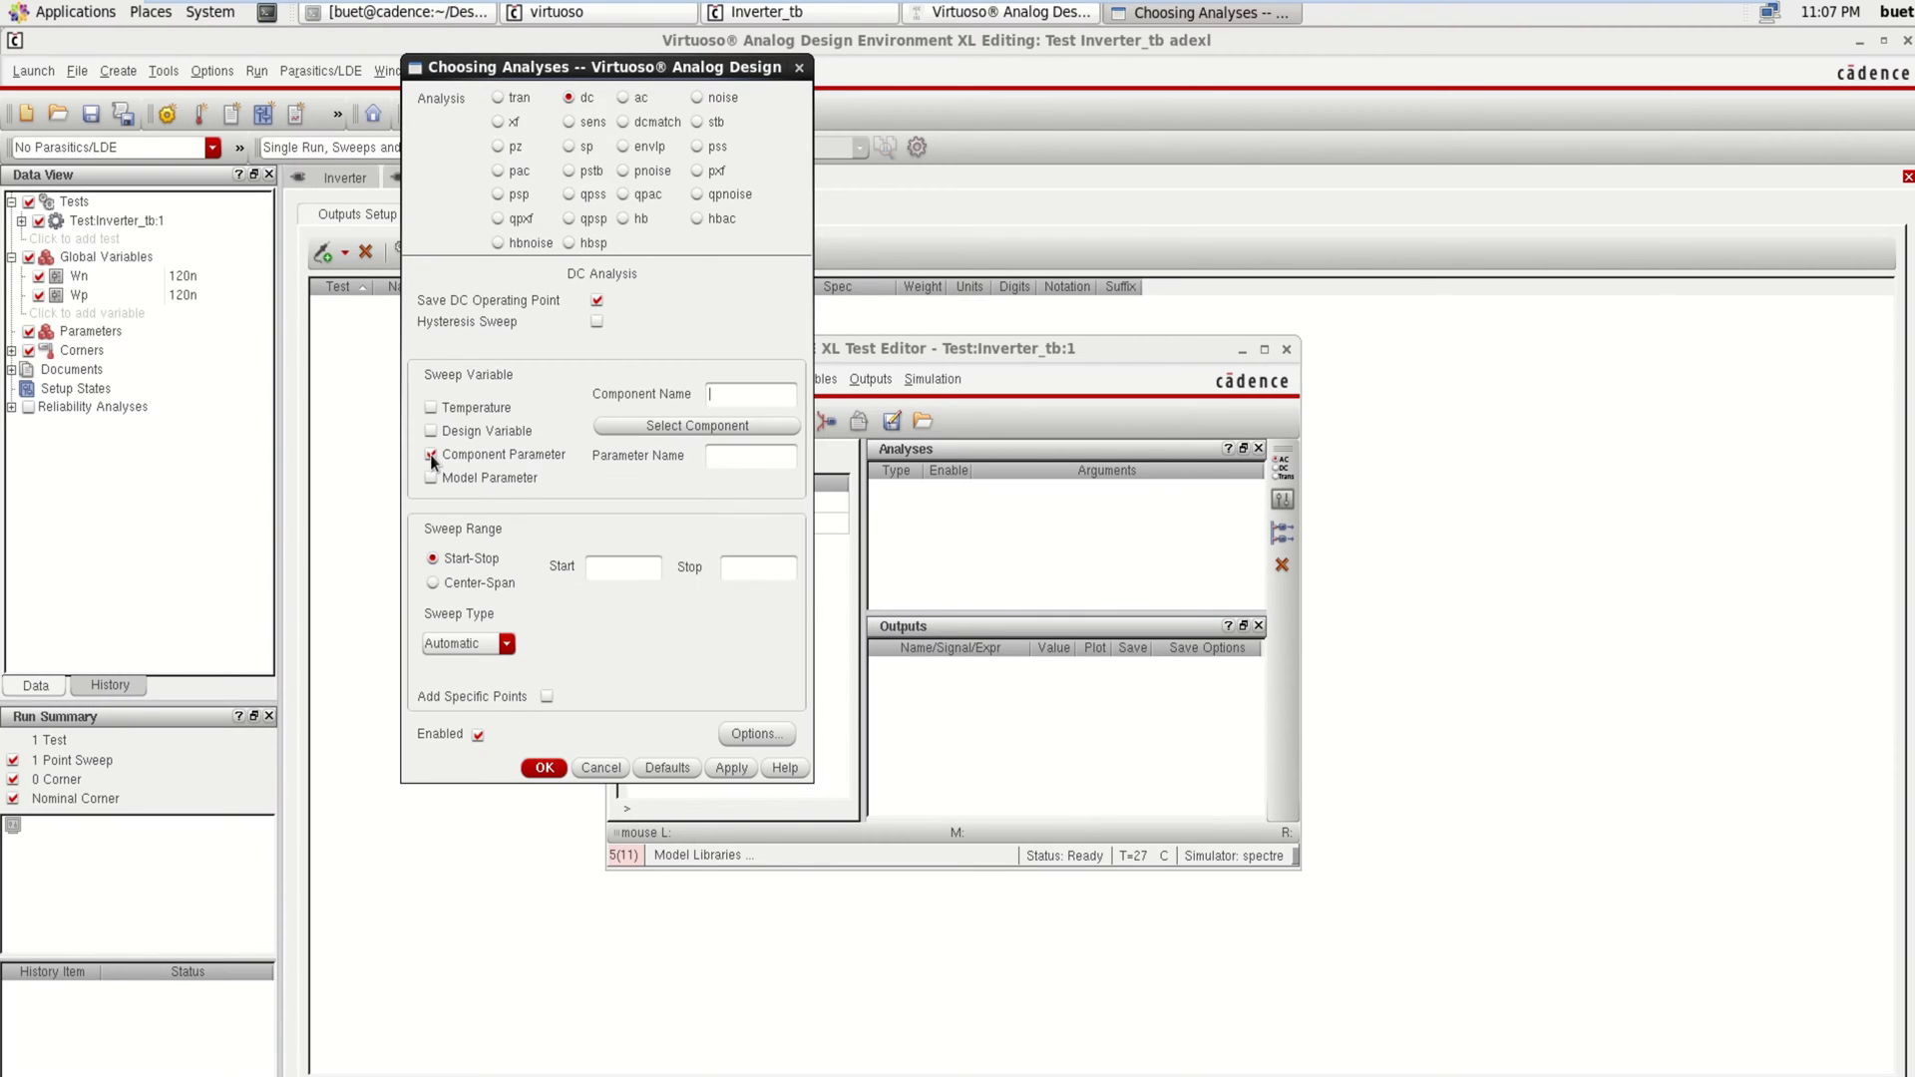
pyautogui.click(727, 426)
pyautogui.click(632, 826)
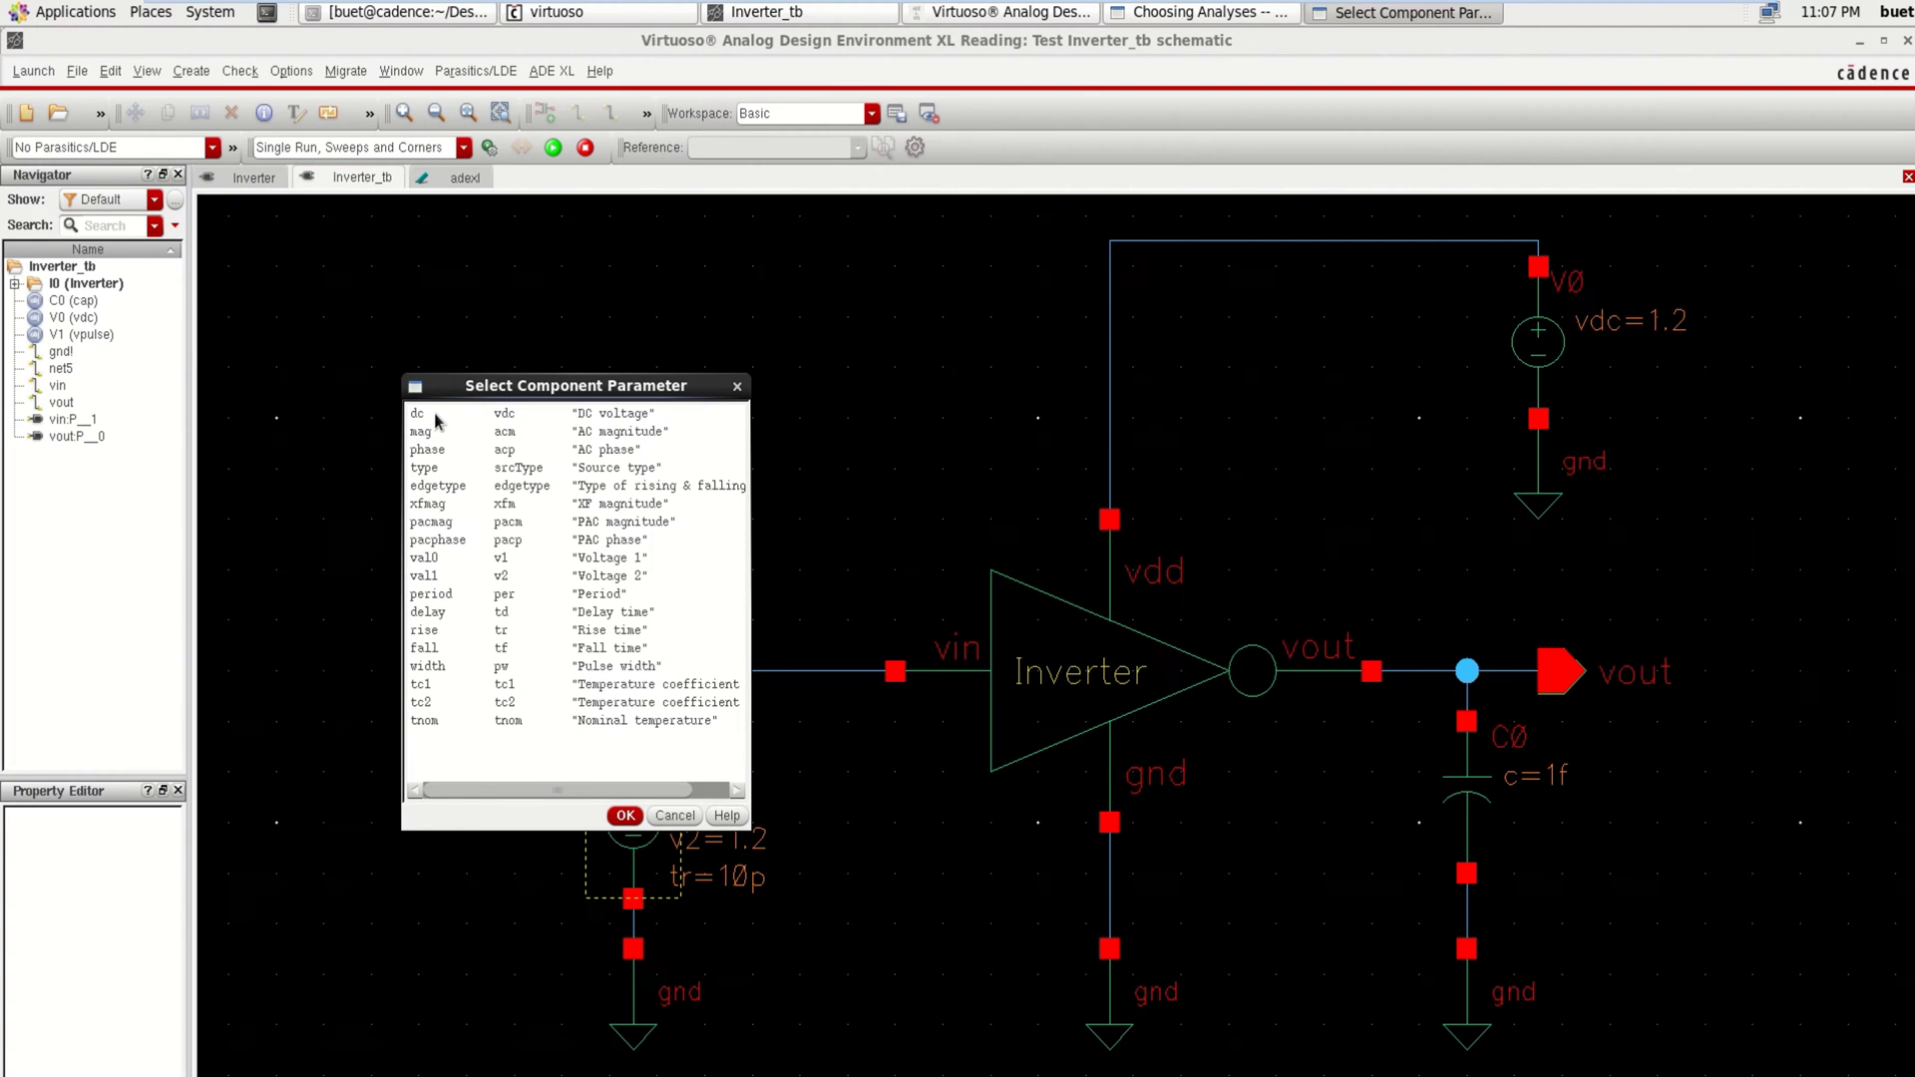
pyautogui.click(439, 415)
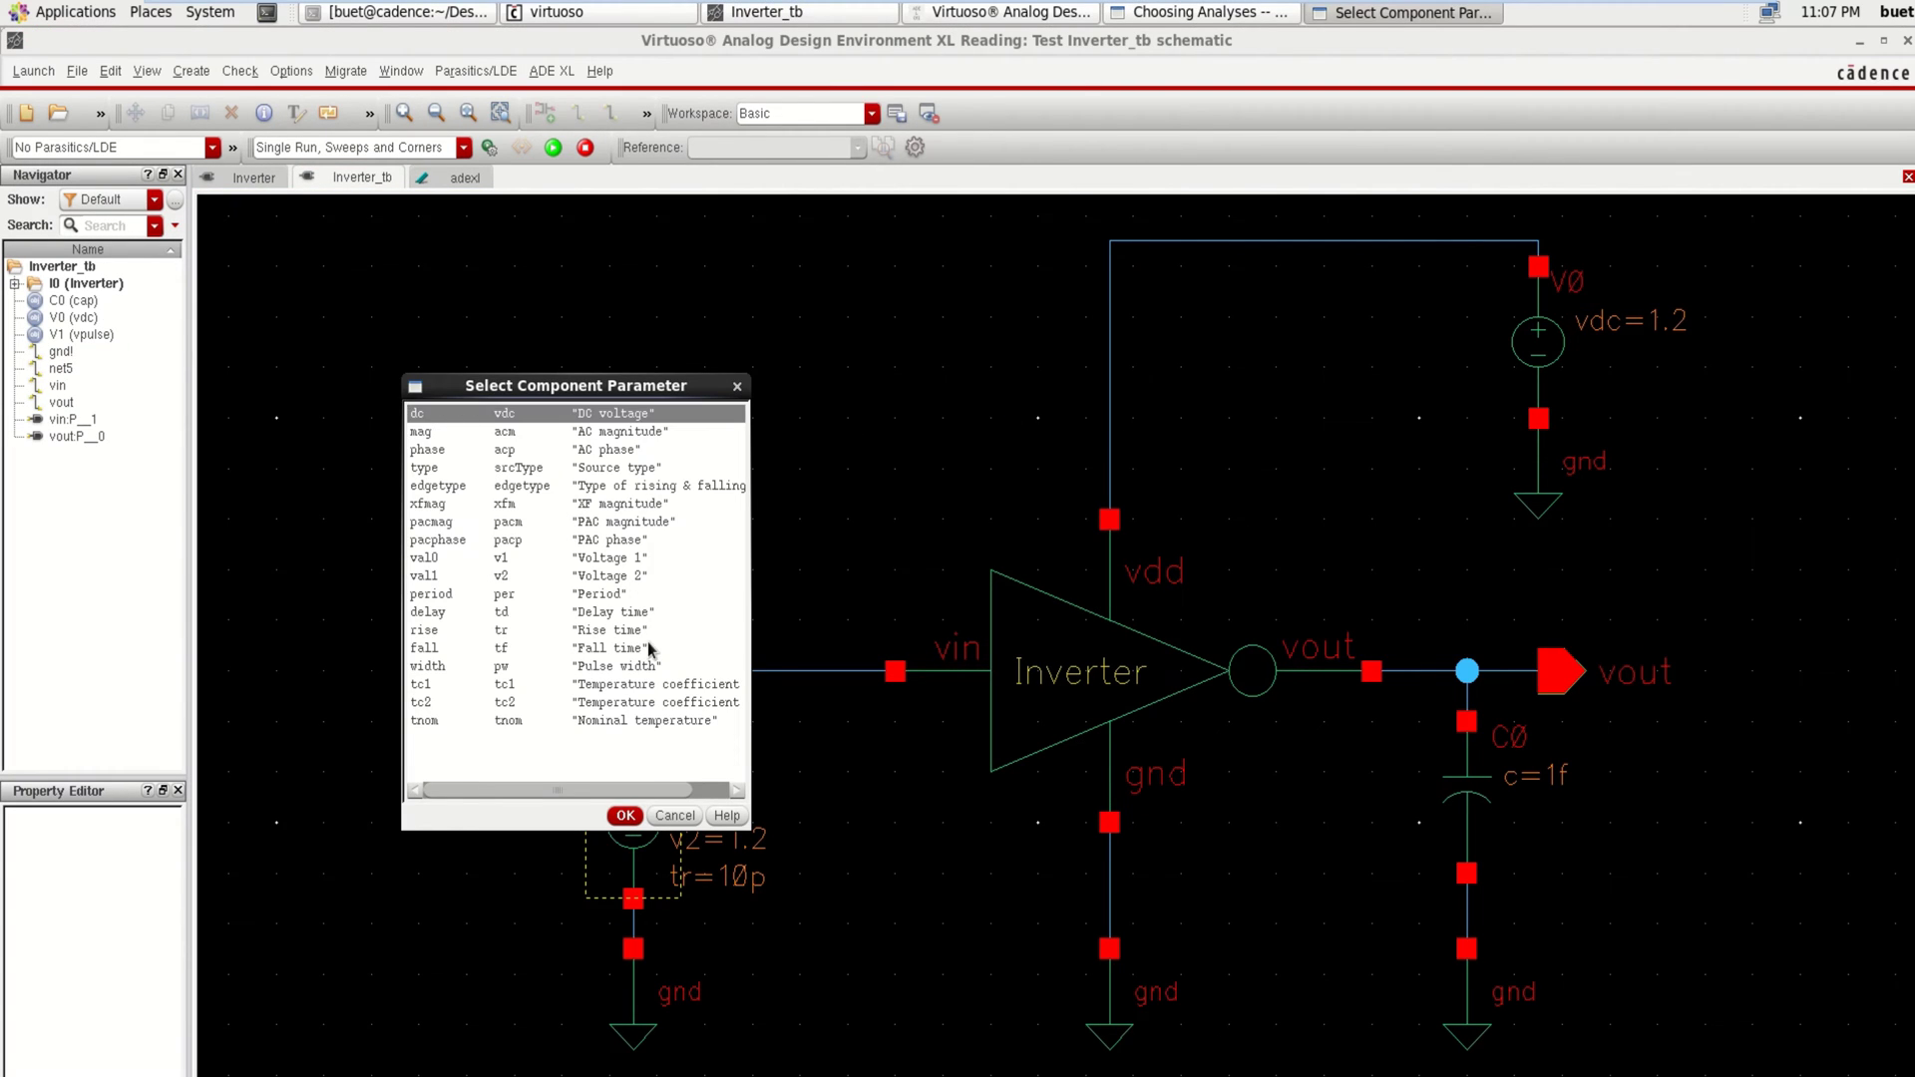
pyautogui.click(625, 816)
pyautogui.click(1240, 14)
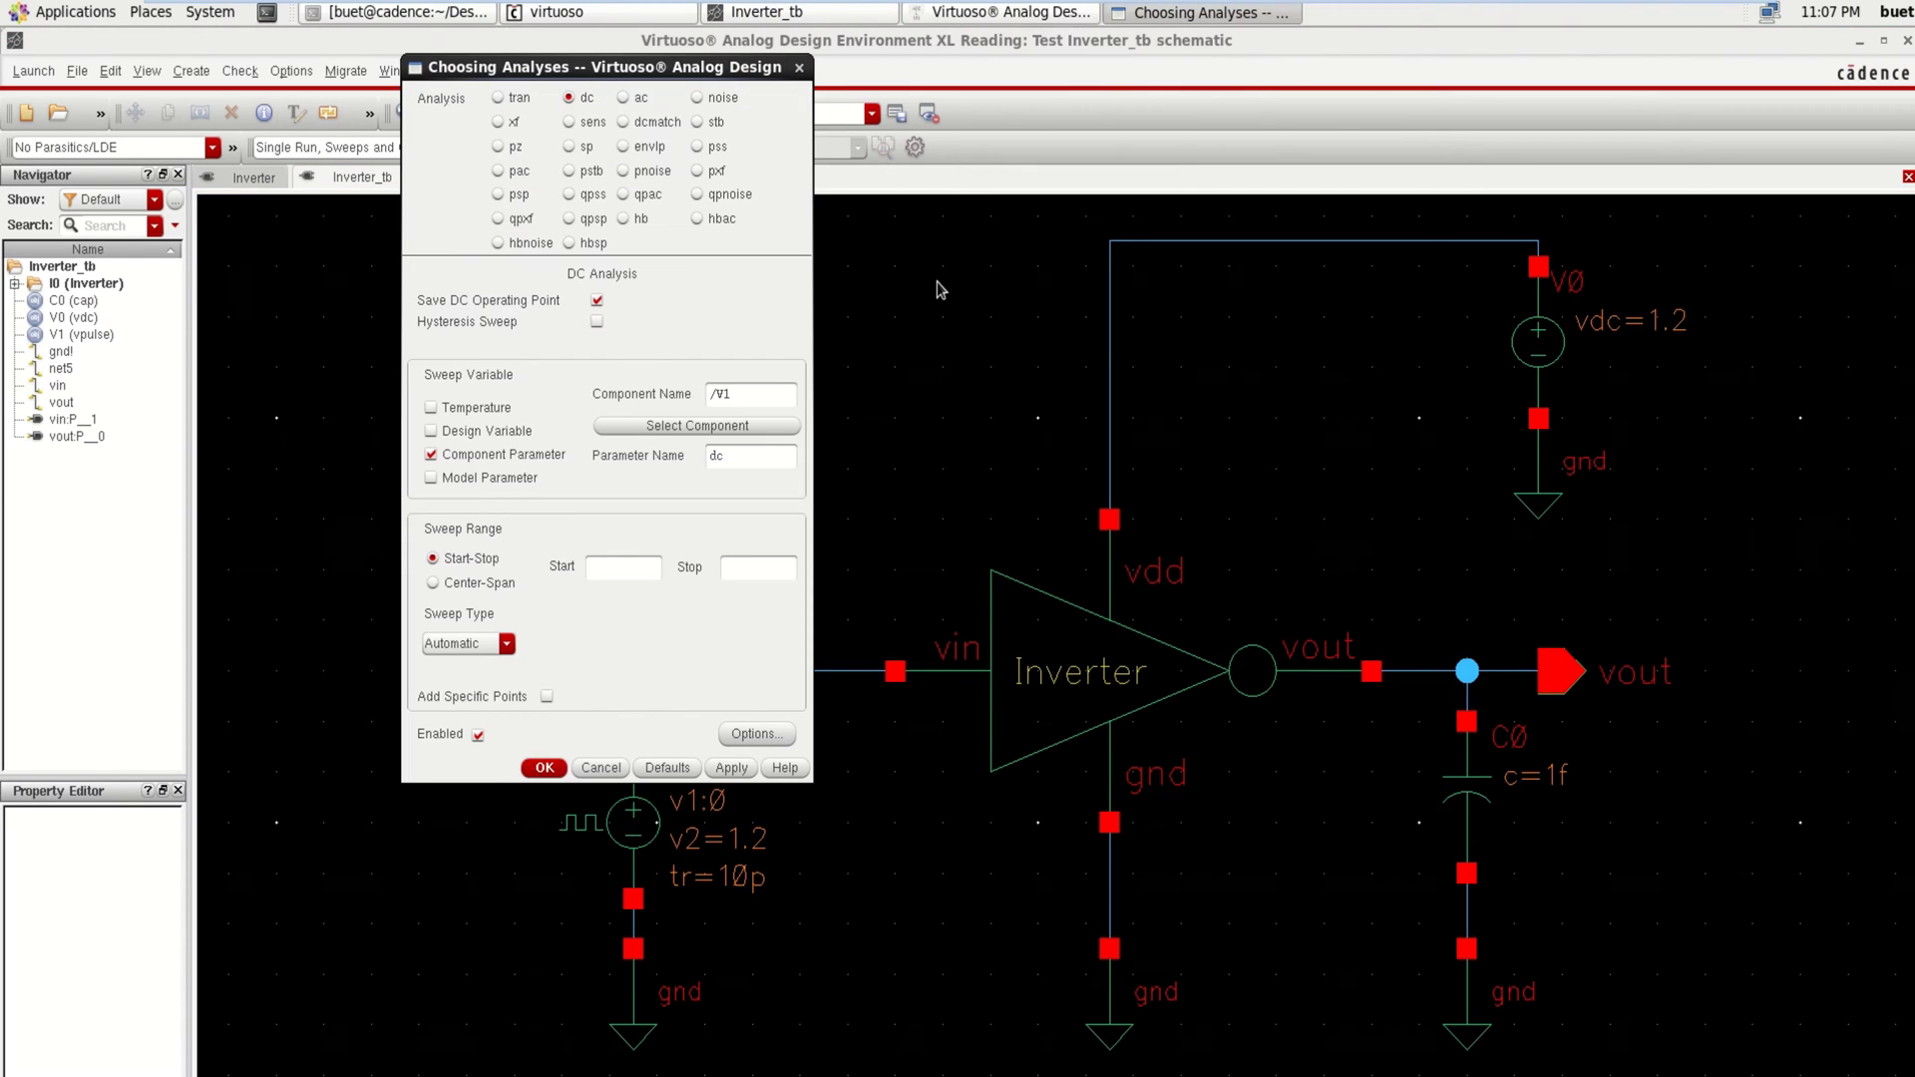
# - Set the DC sweep range from 0 to 1.2 and confirm the analysis
pyautogui.click(650, 571)
pyautogui.write('0')
pyautogui.click(749, 569)
pyautogui.write('1.2')
pyautogui.click(544, 768)
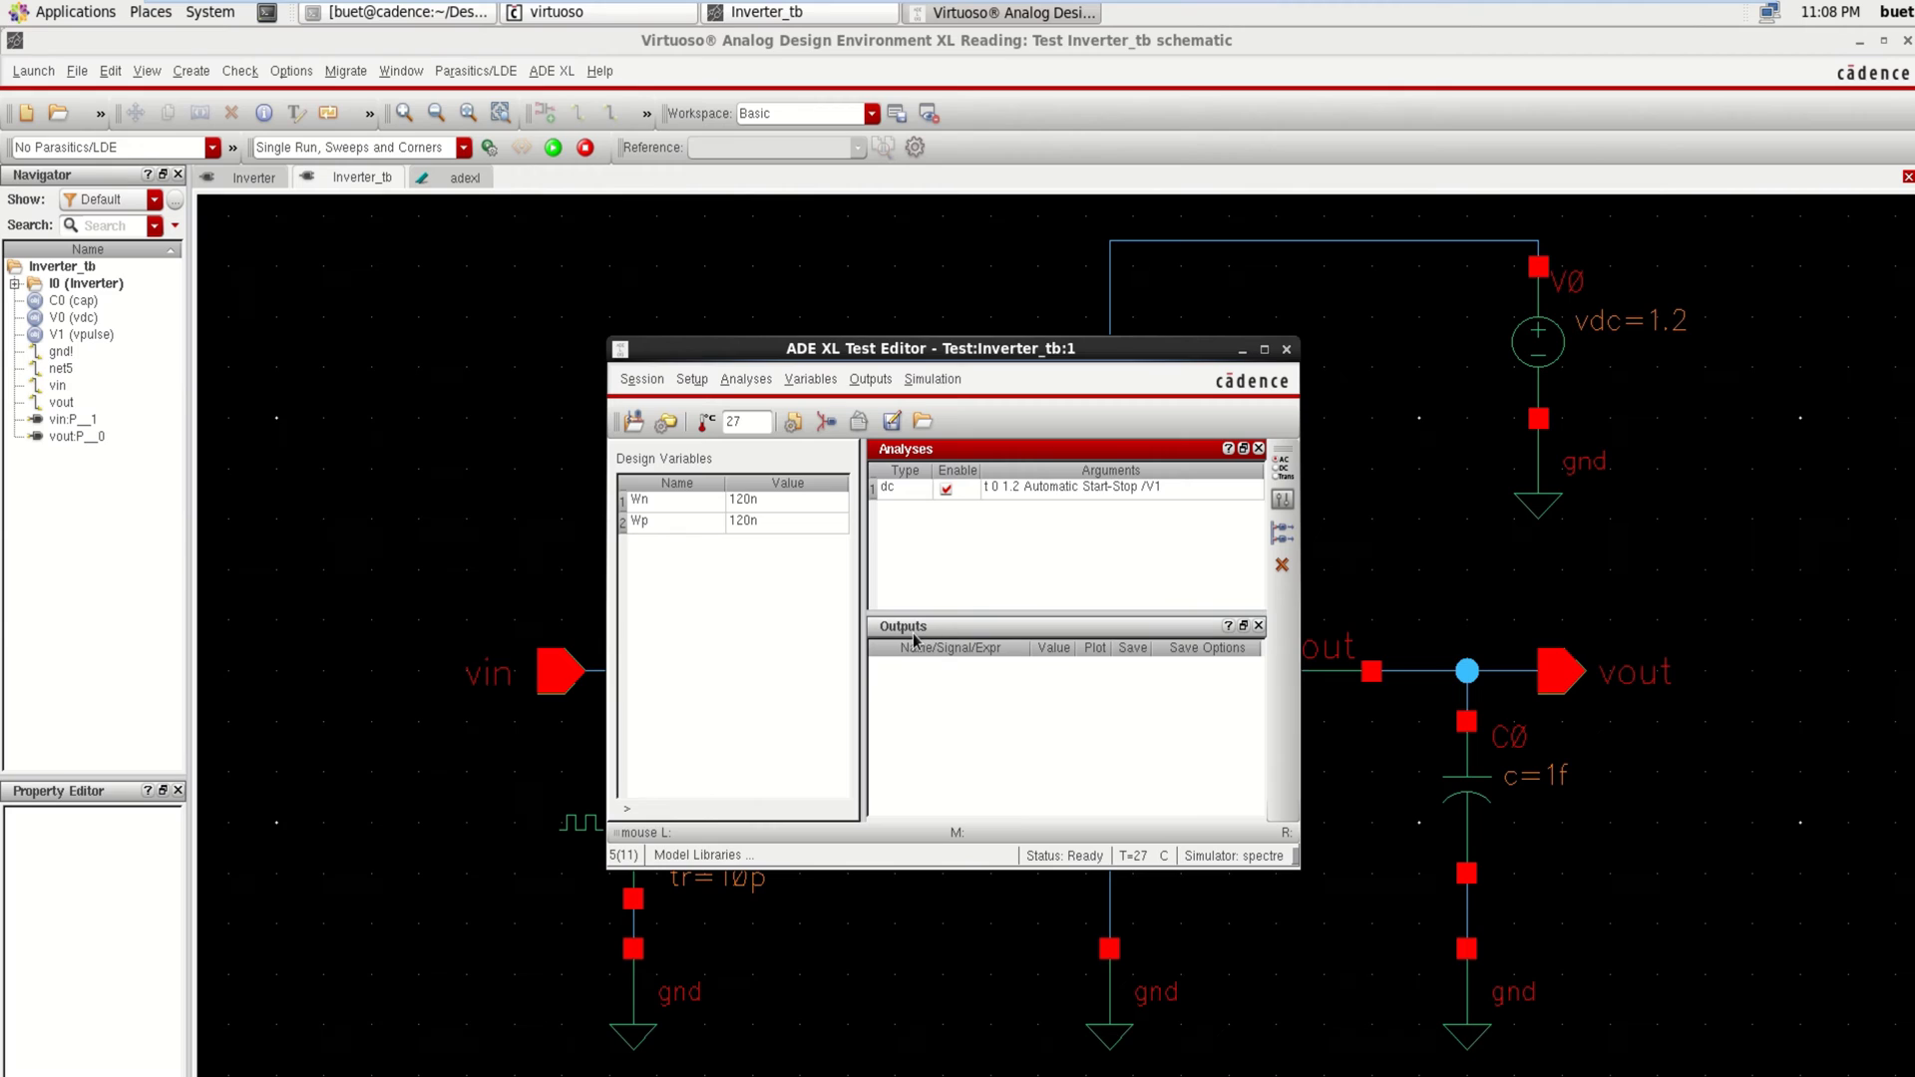
# - Pick the vin and vout nets on the schematic as outputs, then return to adexl setup
pyautogui.rightClick(984, 686)
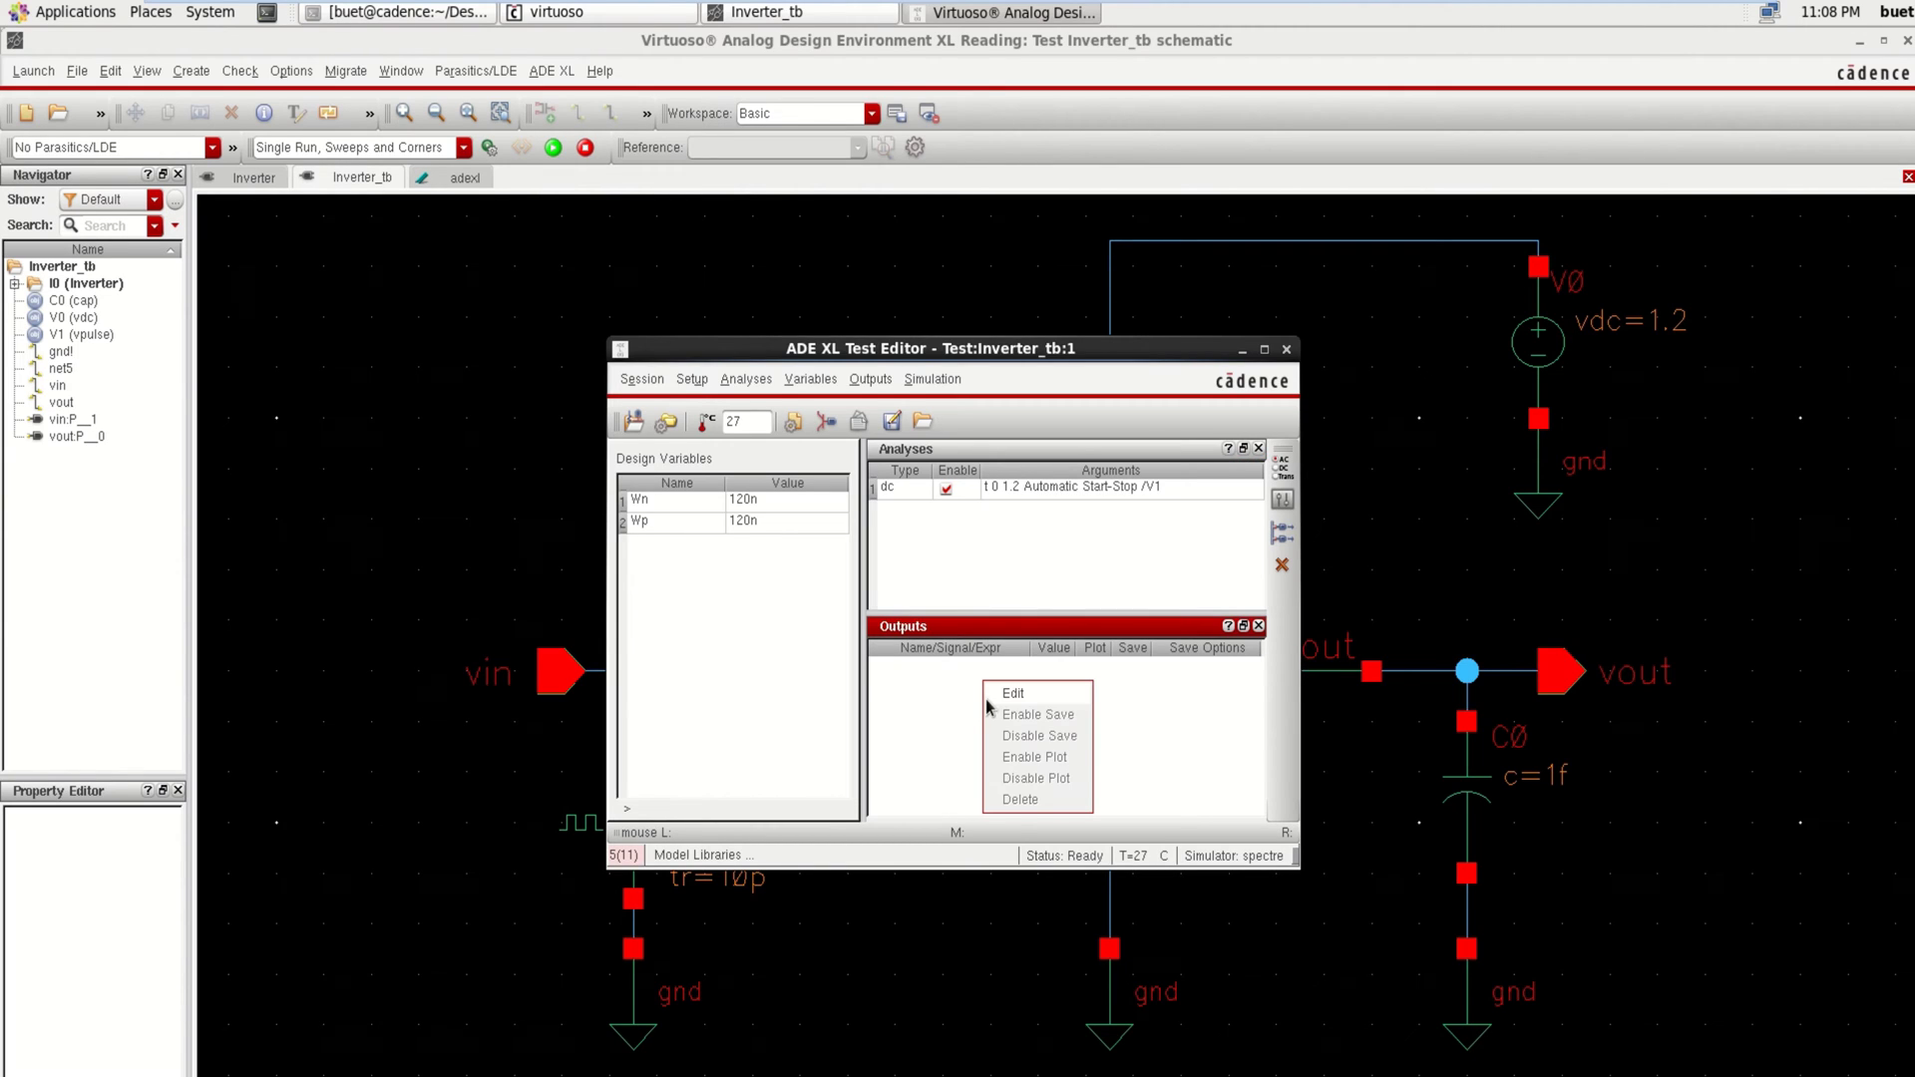
pyautogui.click(1037, 691)
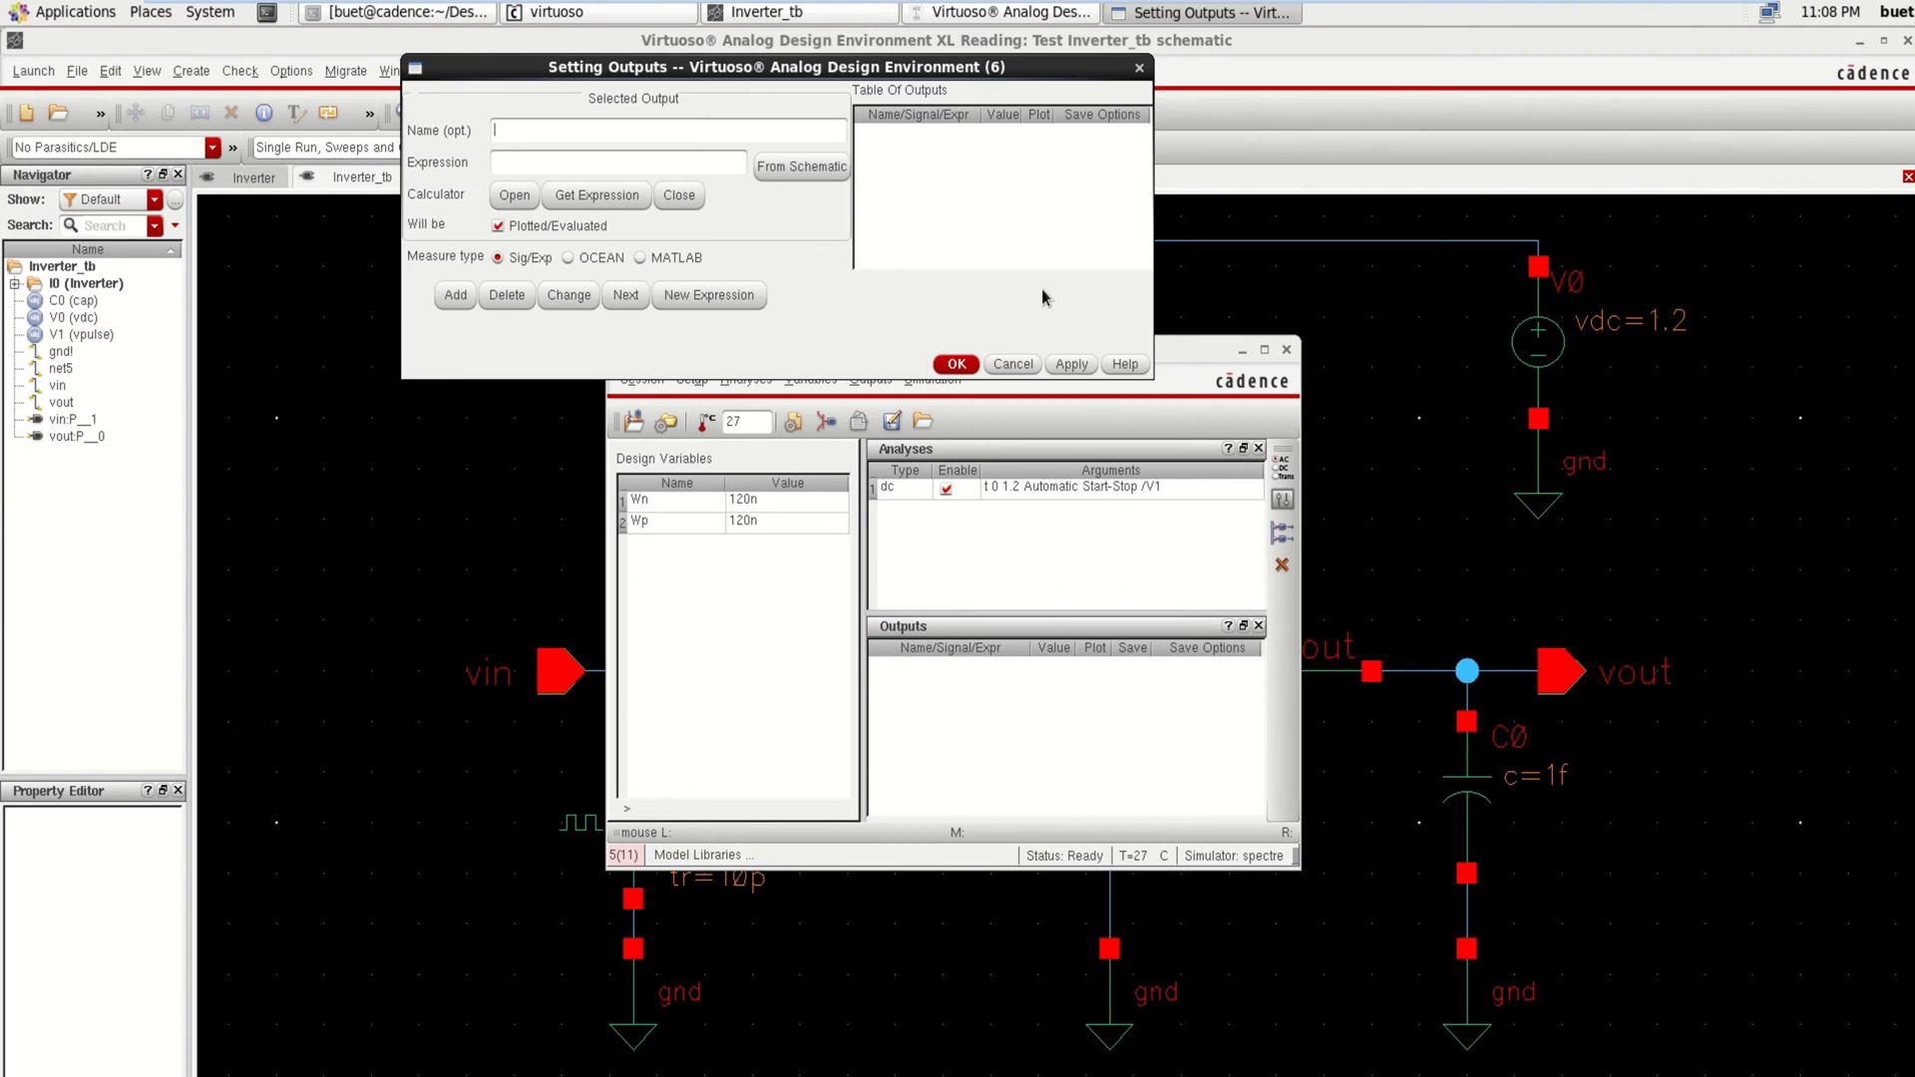
pyautogui.click(799, 167)
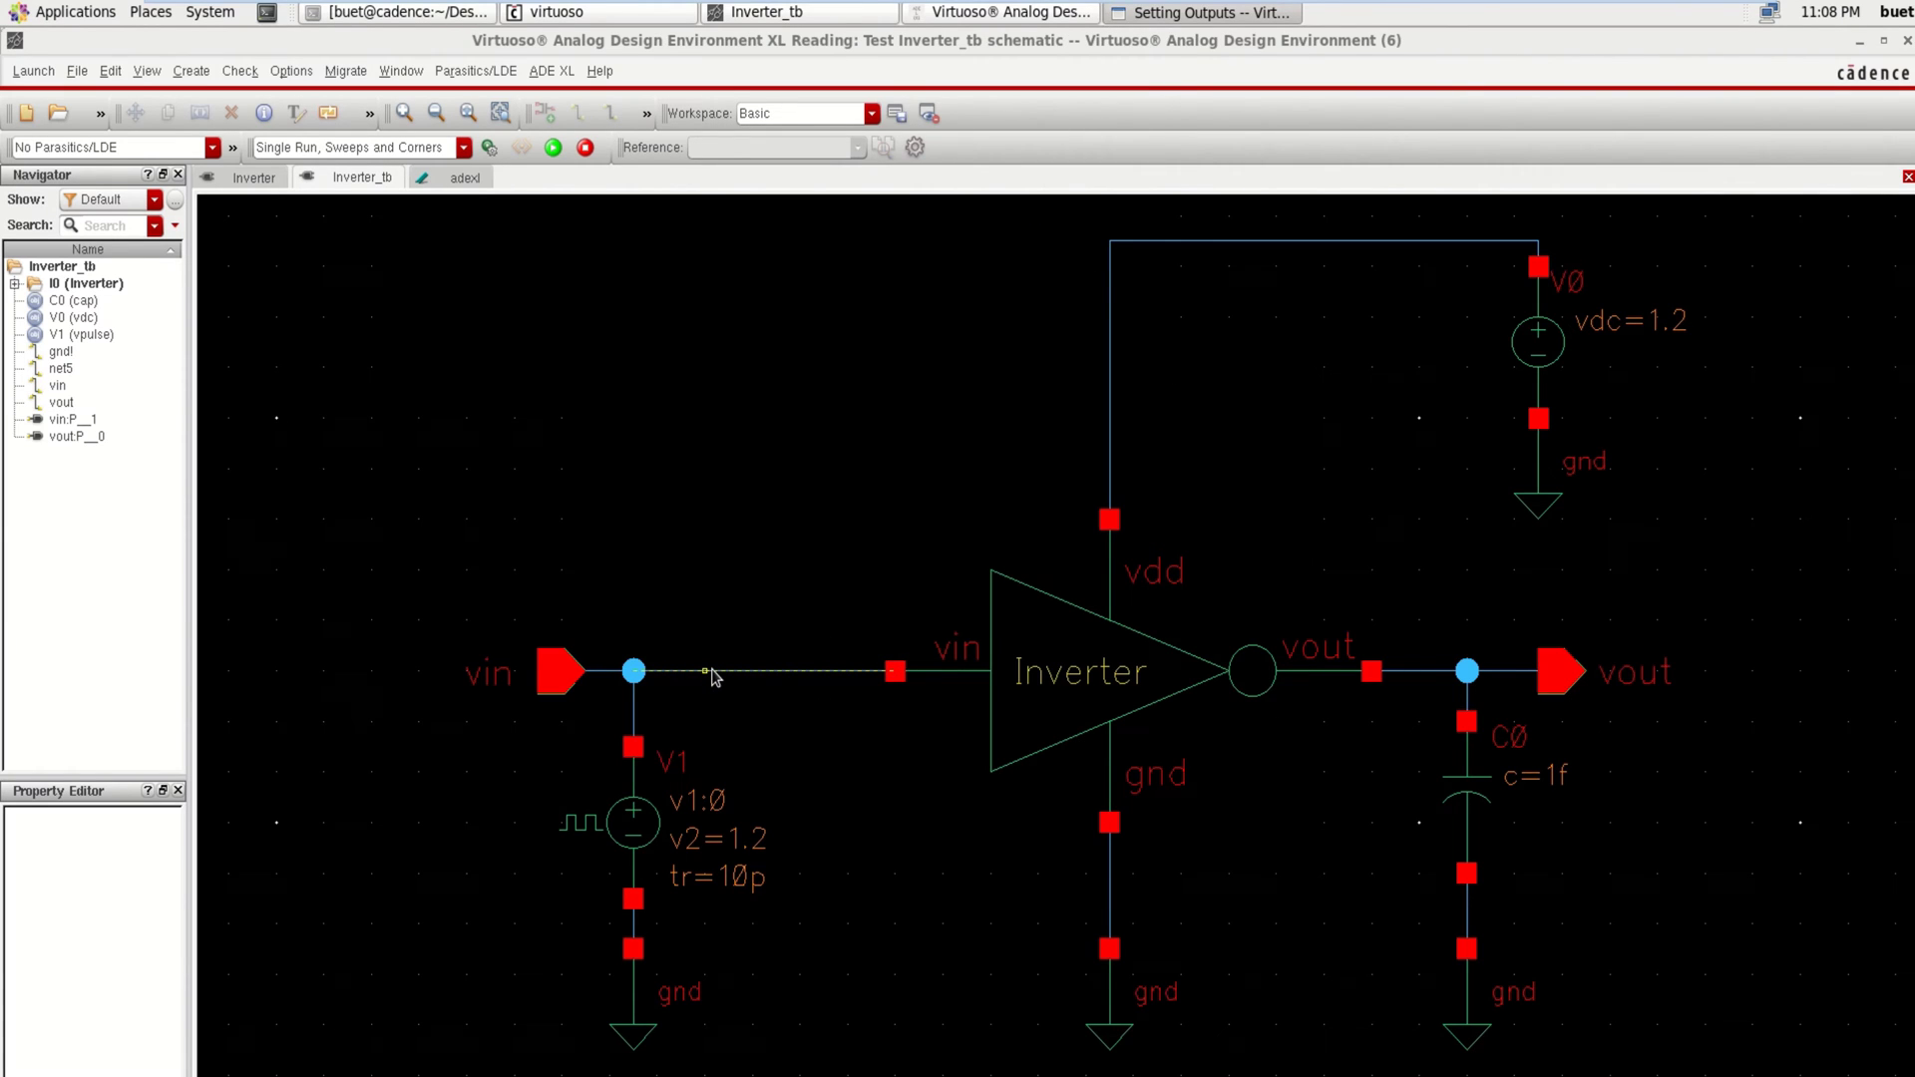
pyautogui.click(1421, 673)
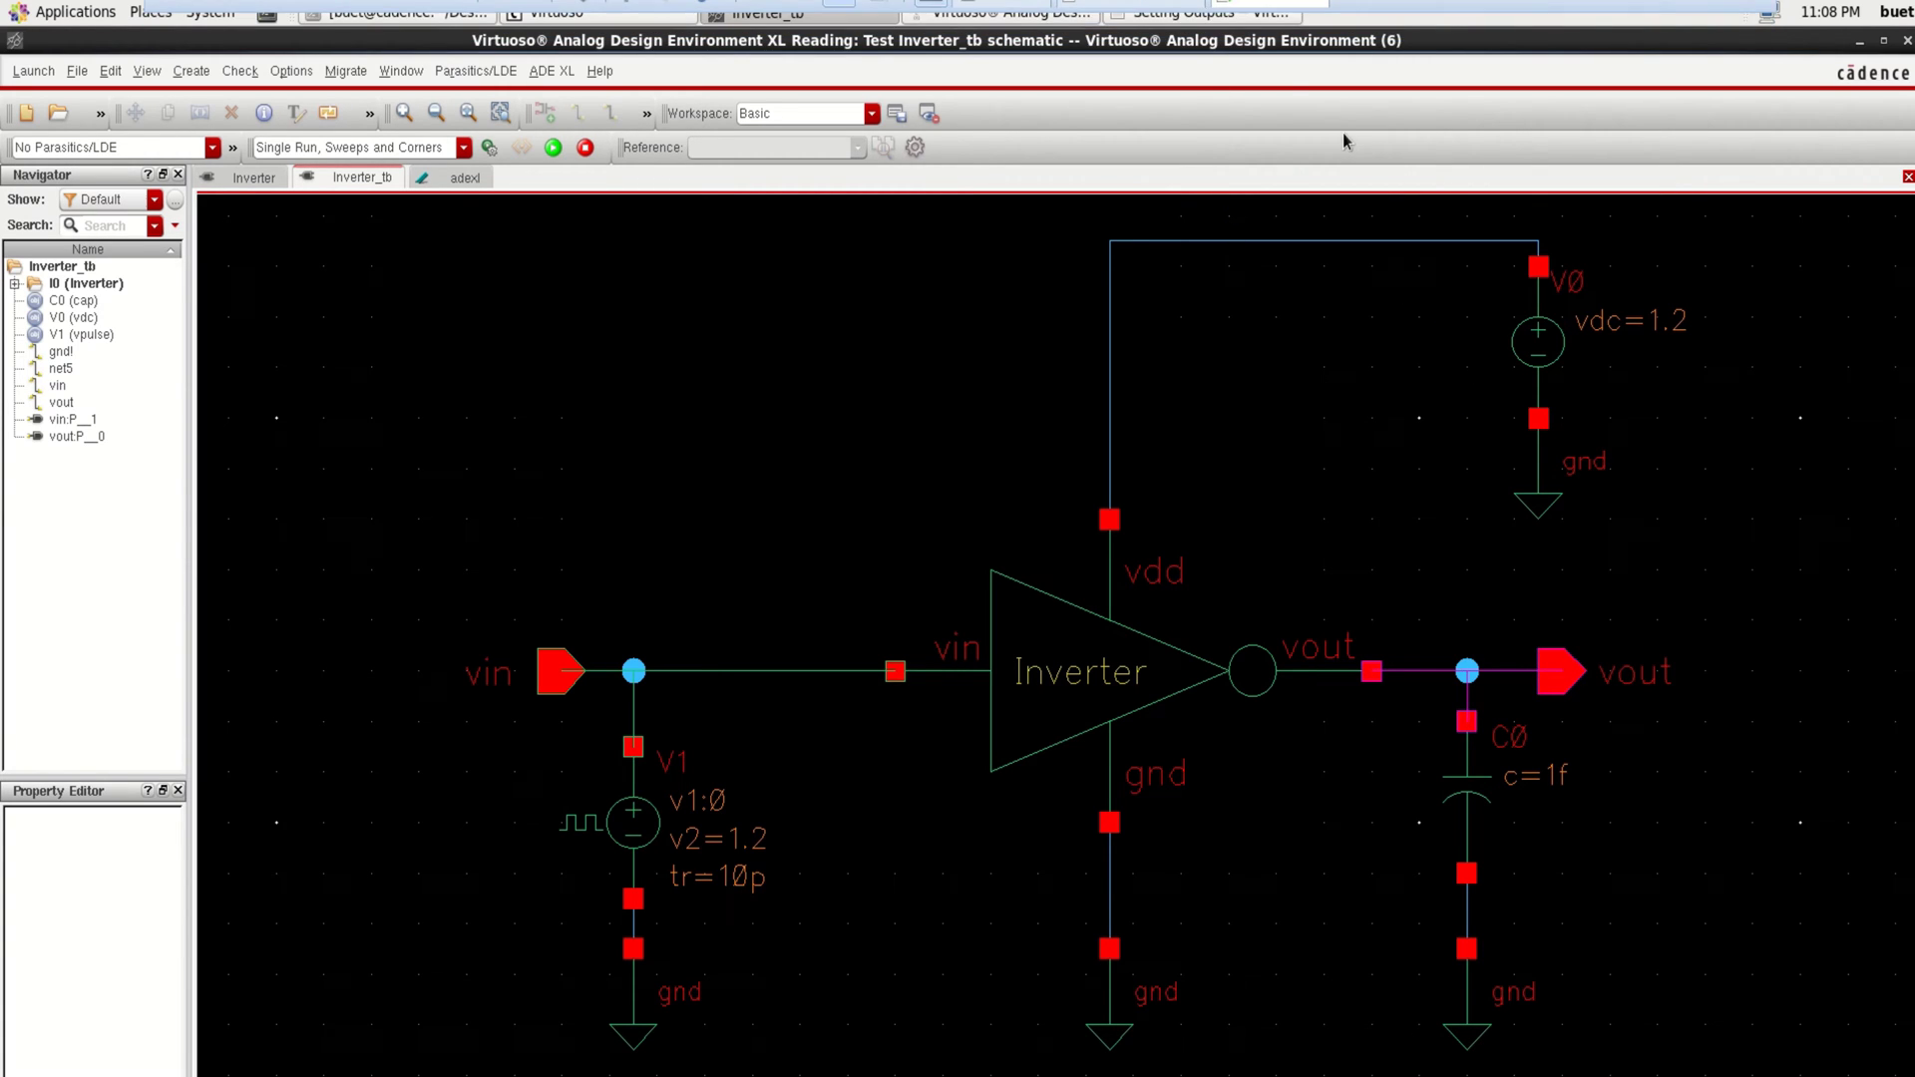
pyautogui.click(1210, 13)
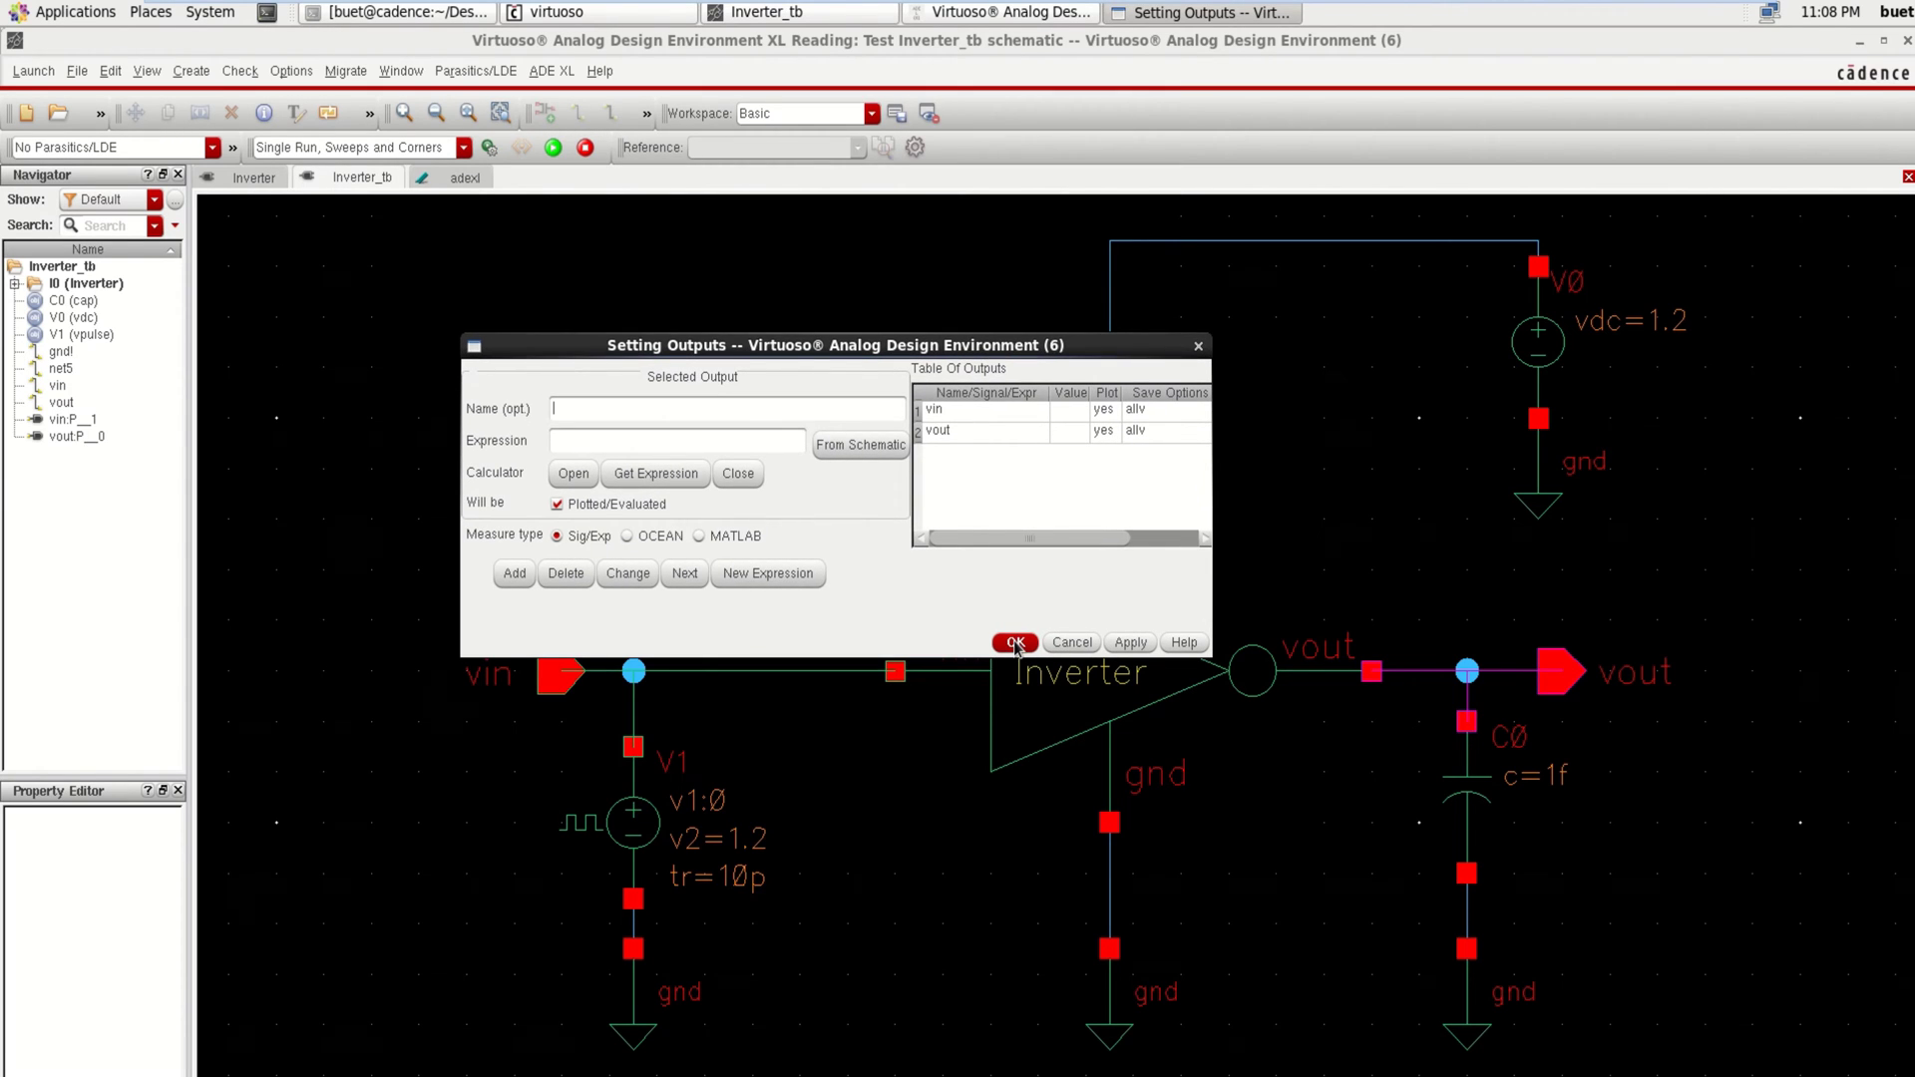
pyautogui.click(1015, 644)
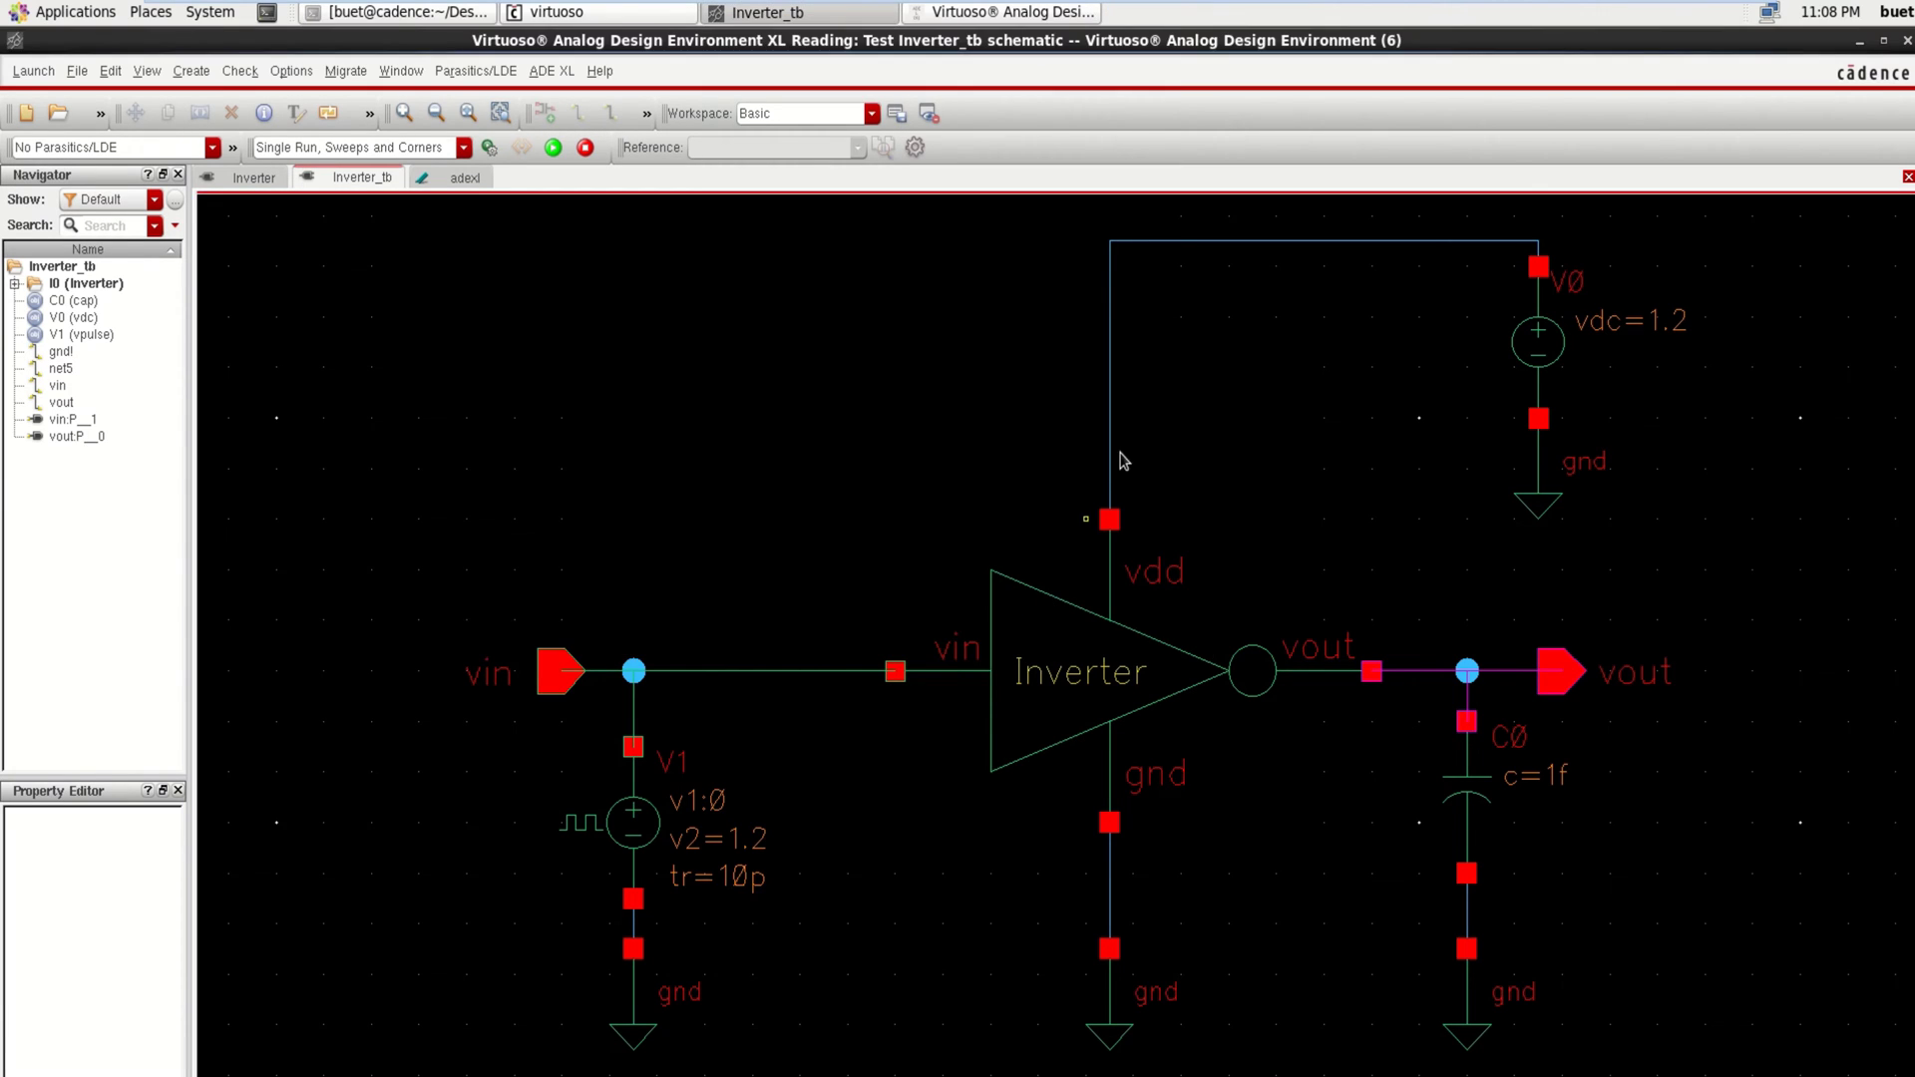
pyautogui.click(1033, 13)
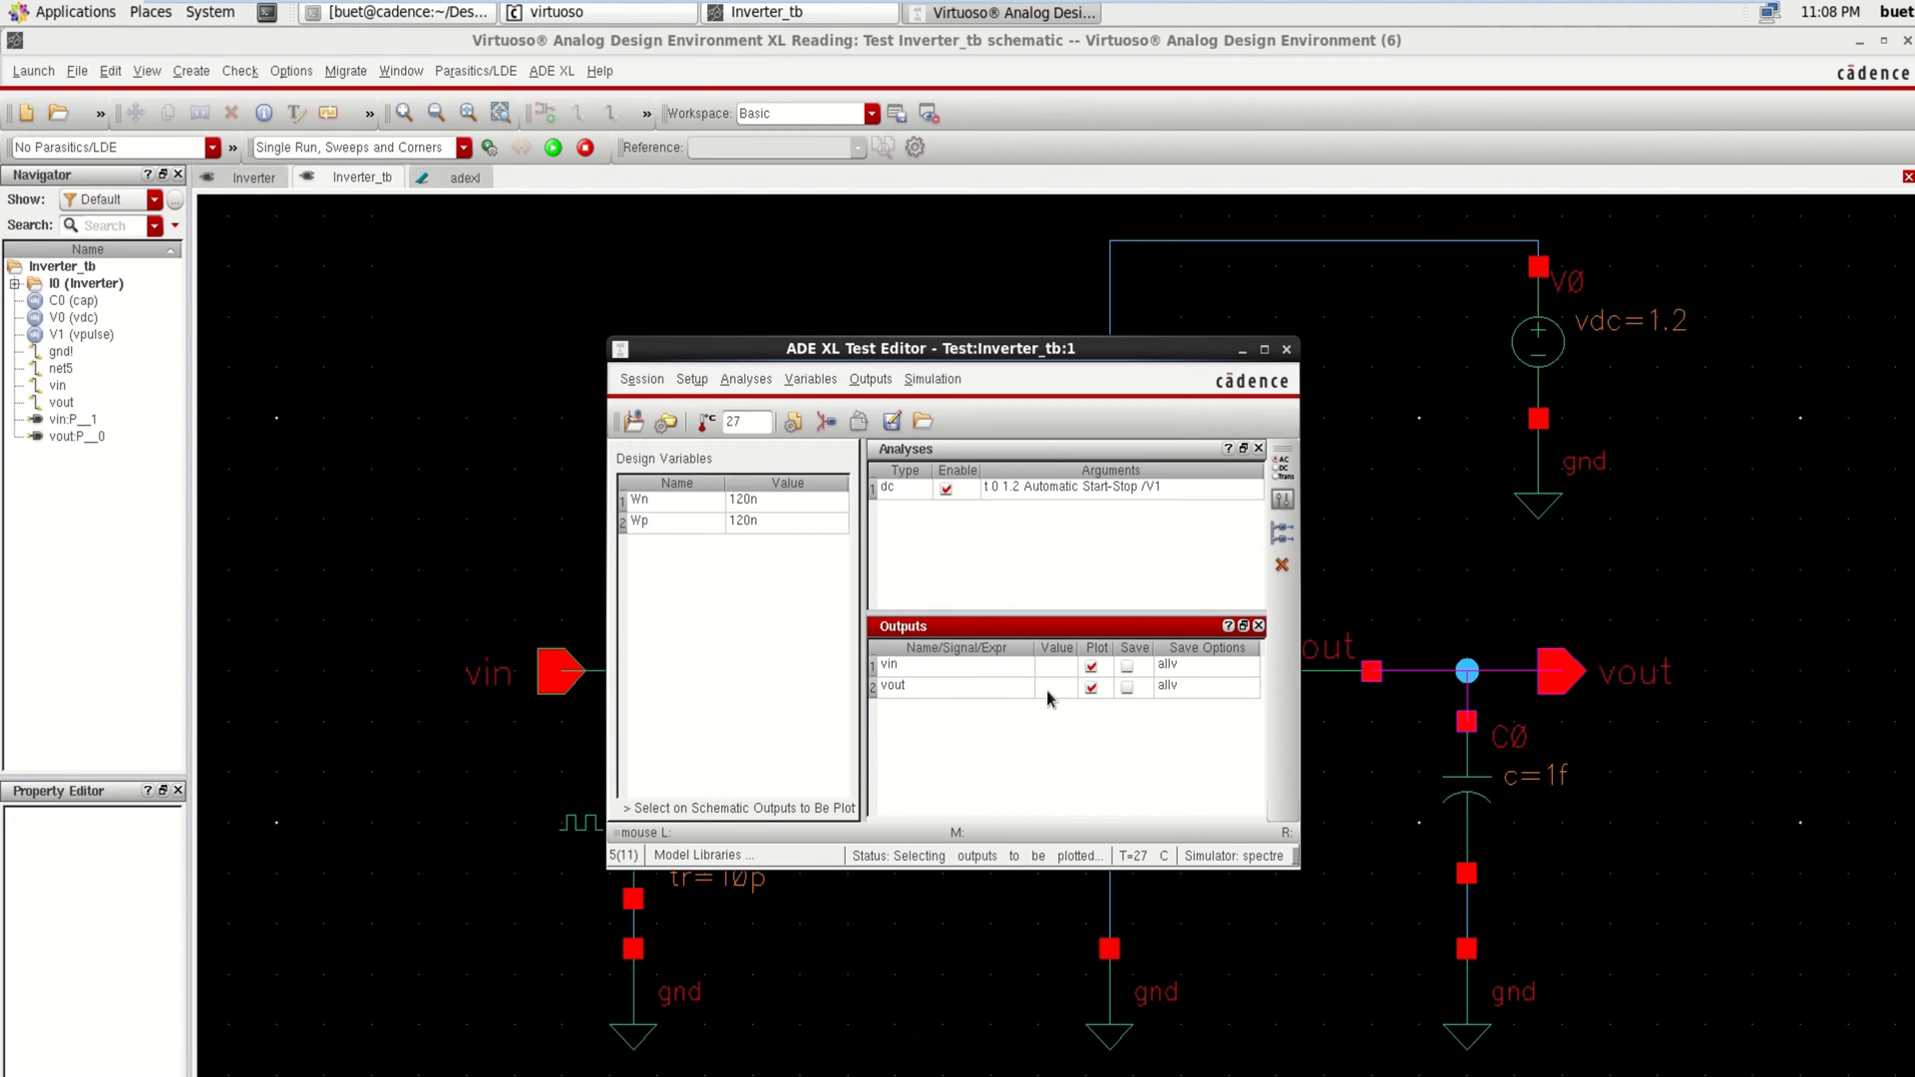
pyautogui.click(446, 183)
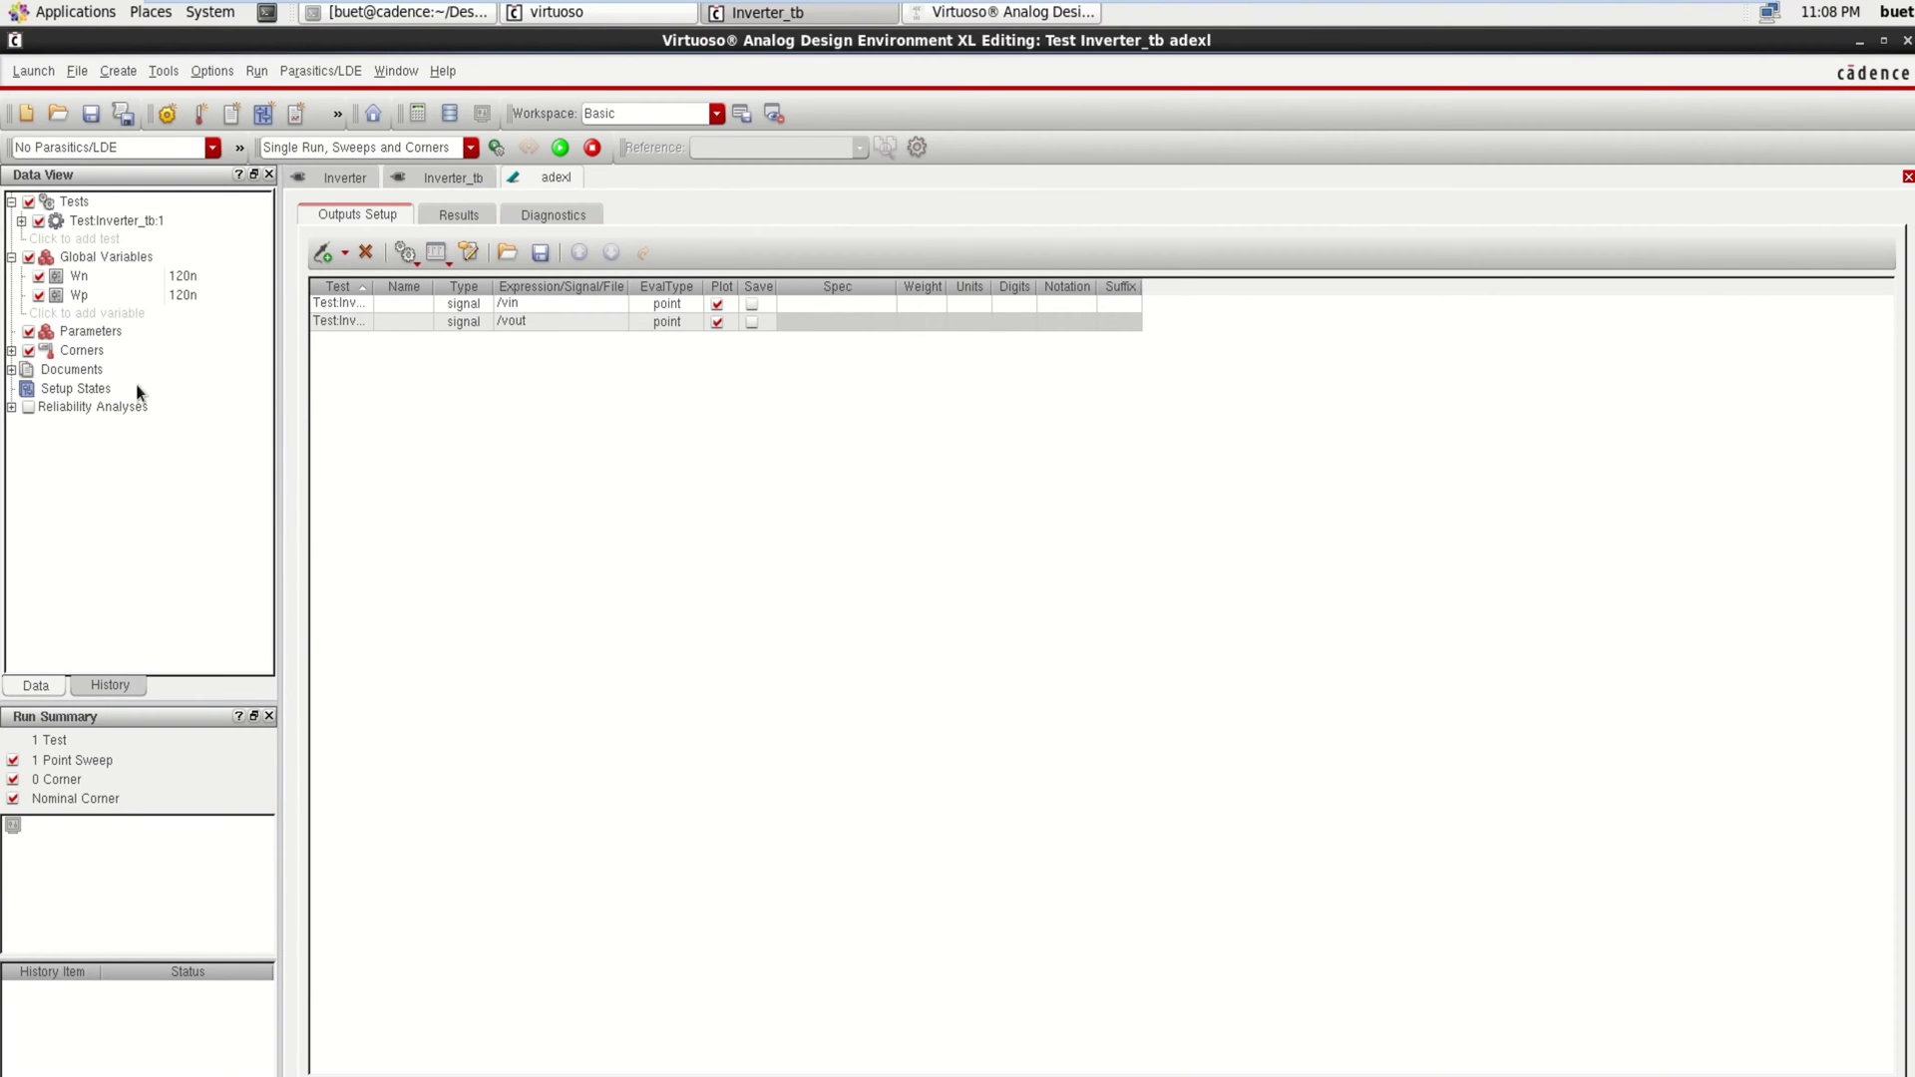
# - Add a new corner C0 in Corners Setup
pyautogui.click(10, 351)
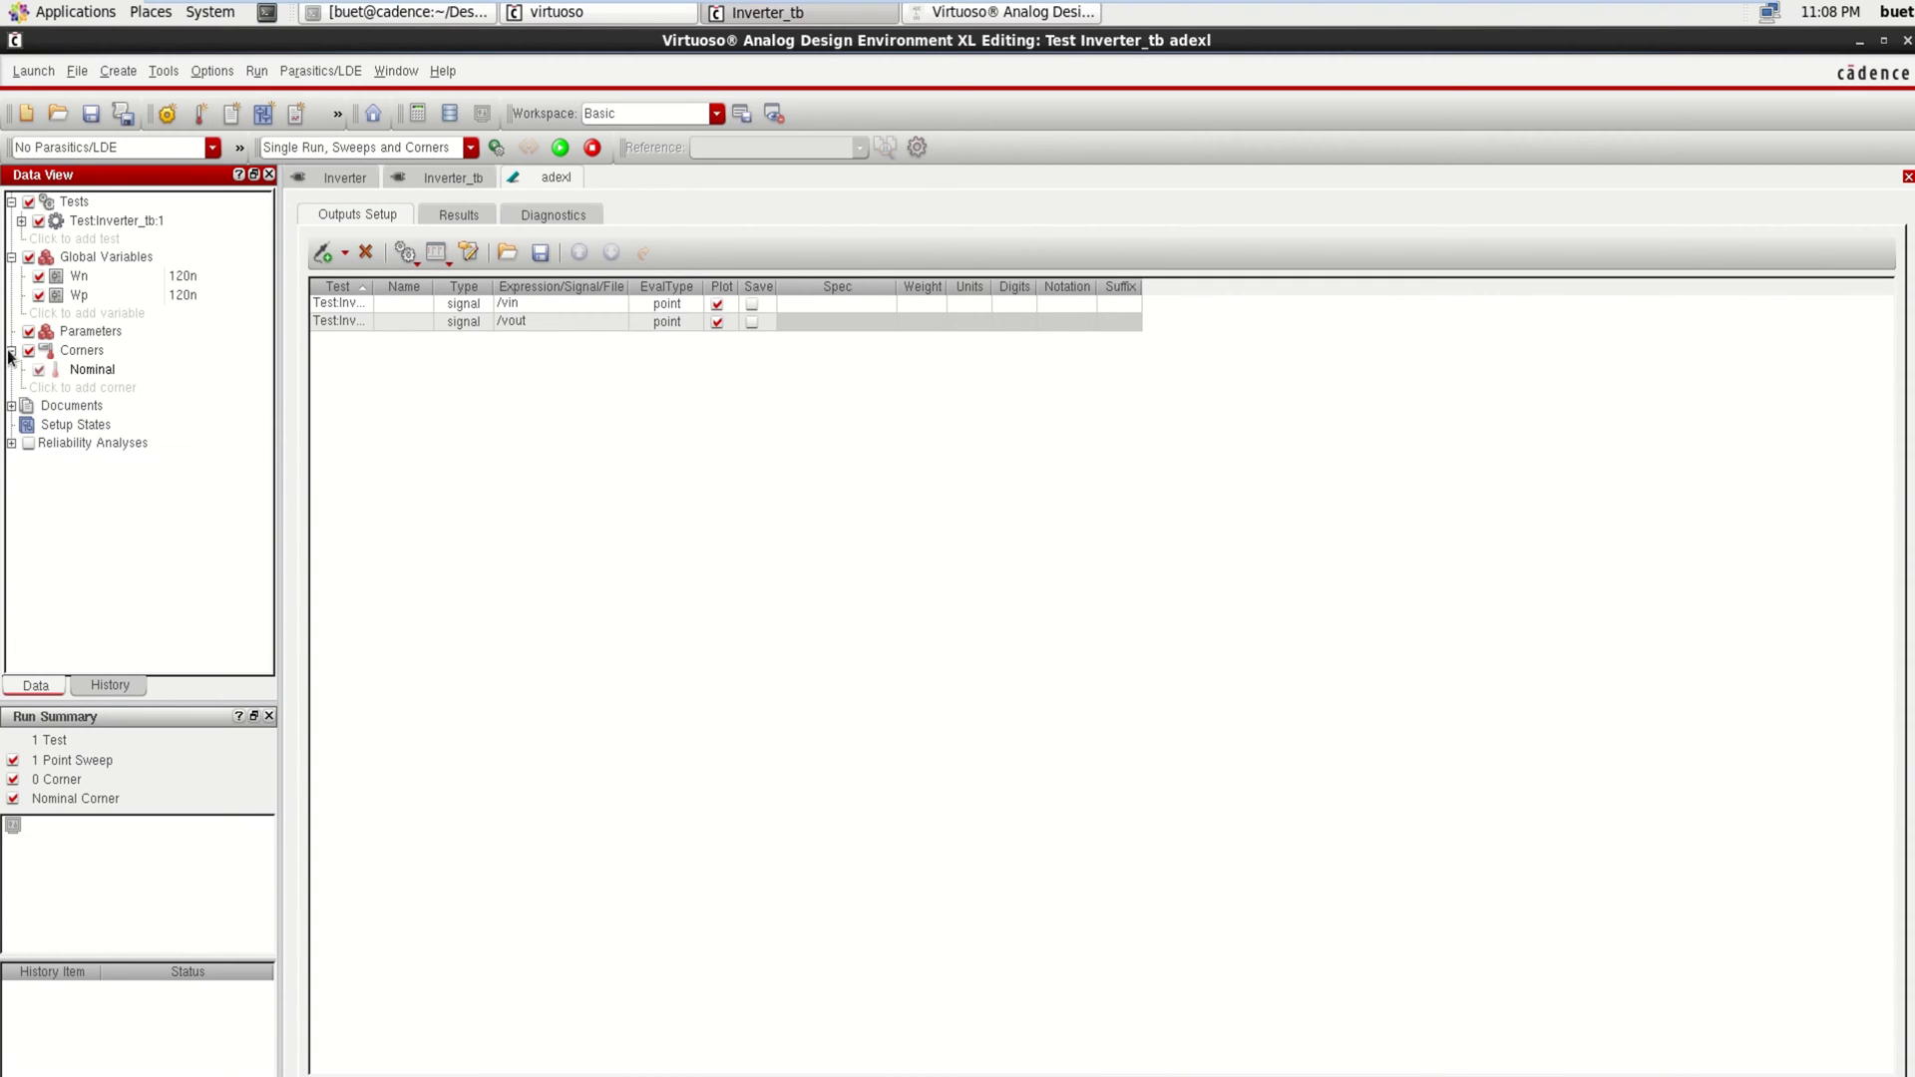
pyautogui.click(117, 388)
pyautogui.moveTo(810, 80); pyautogui.dragTo(909, 421)
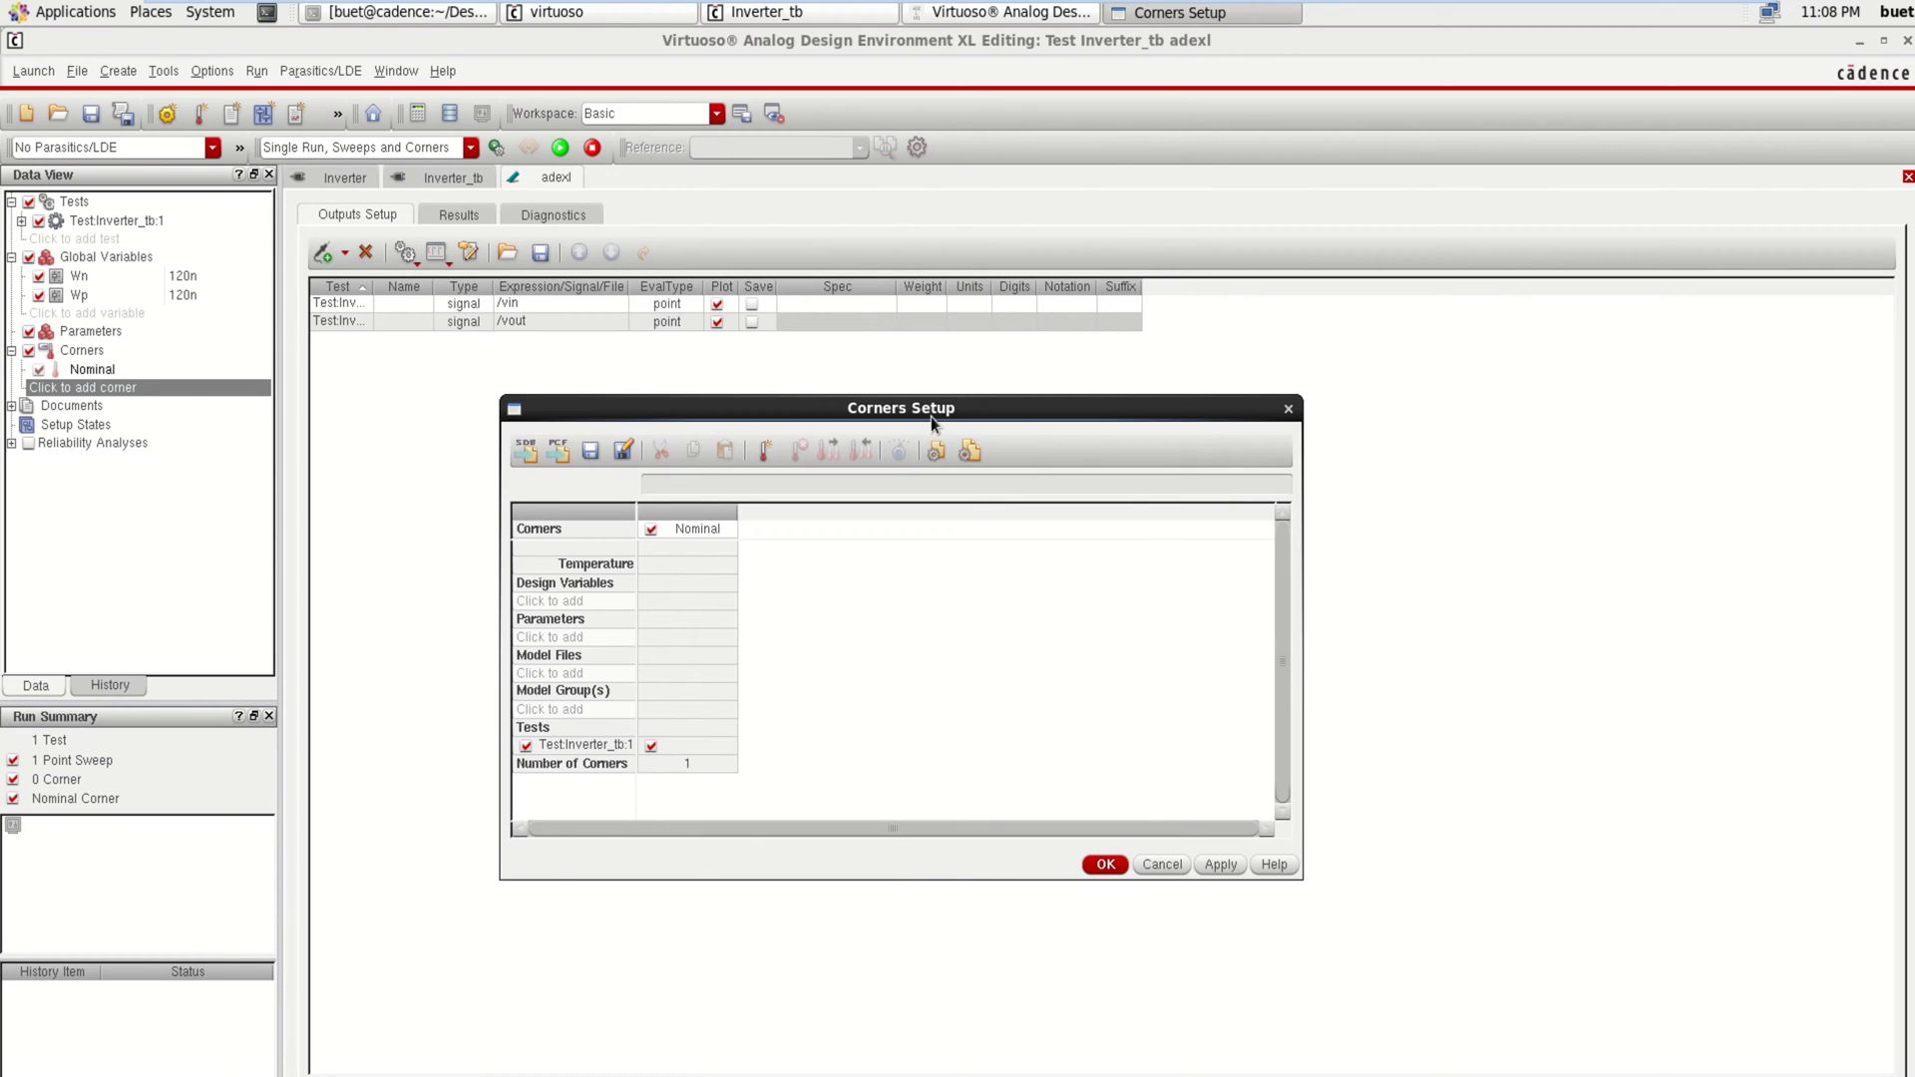
pyautogui.click(766, 452)
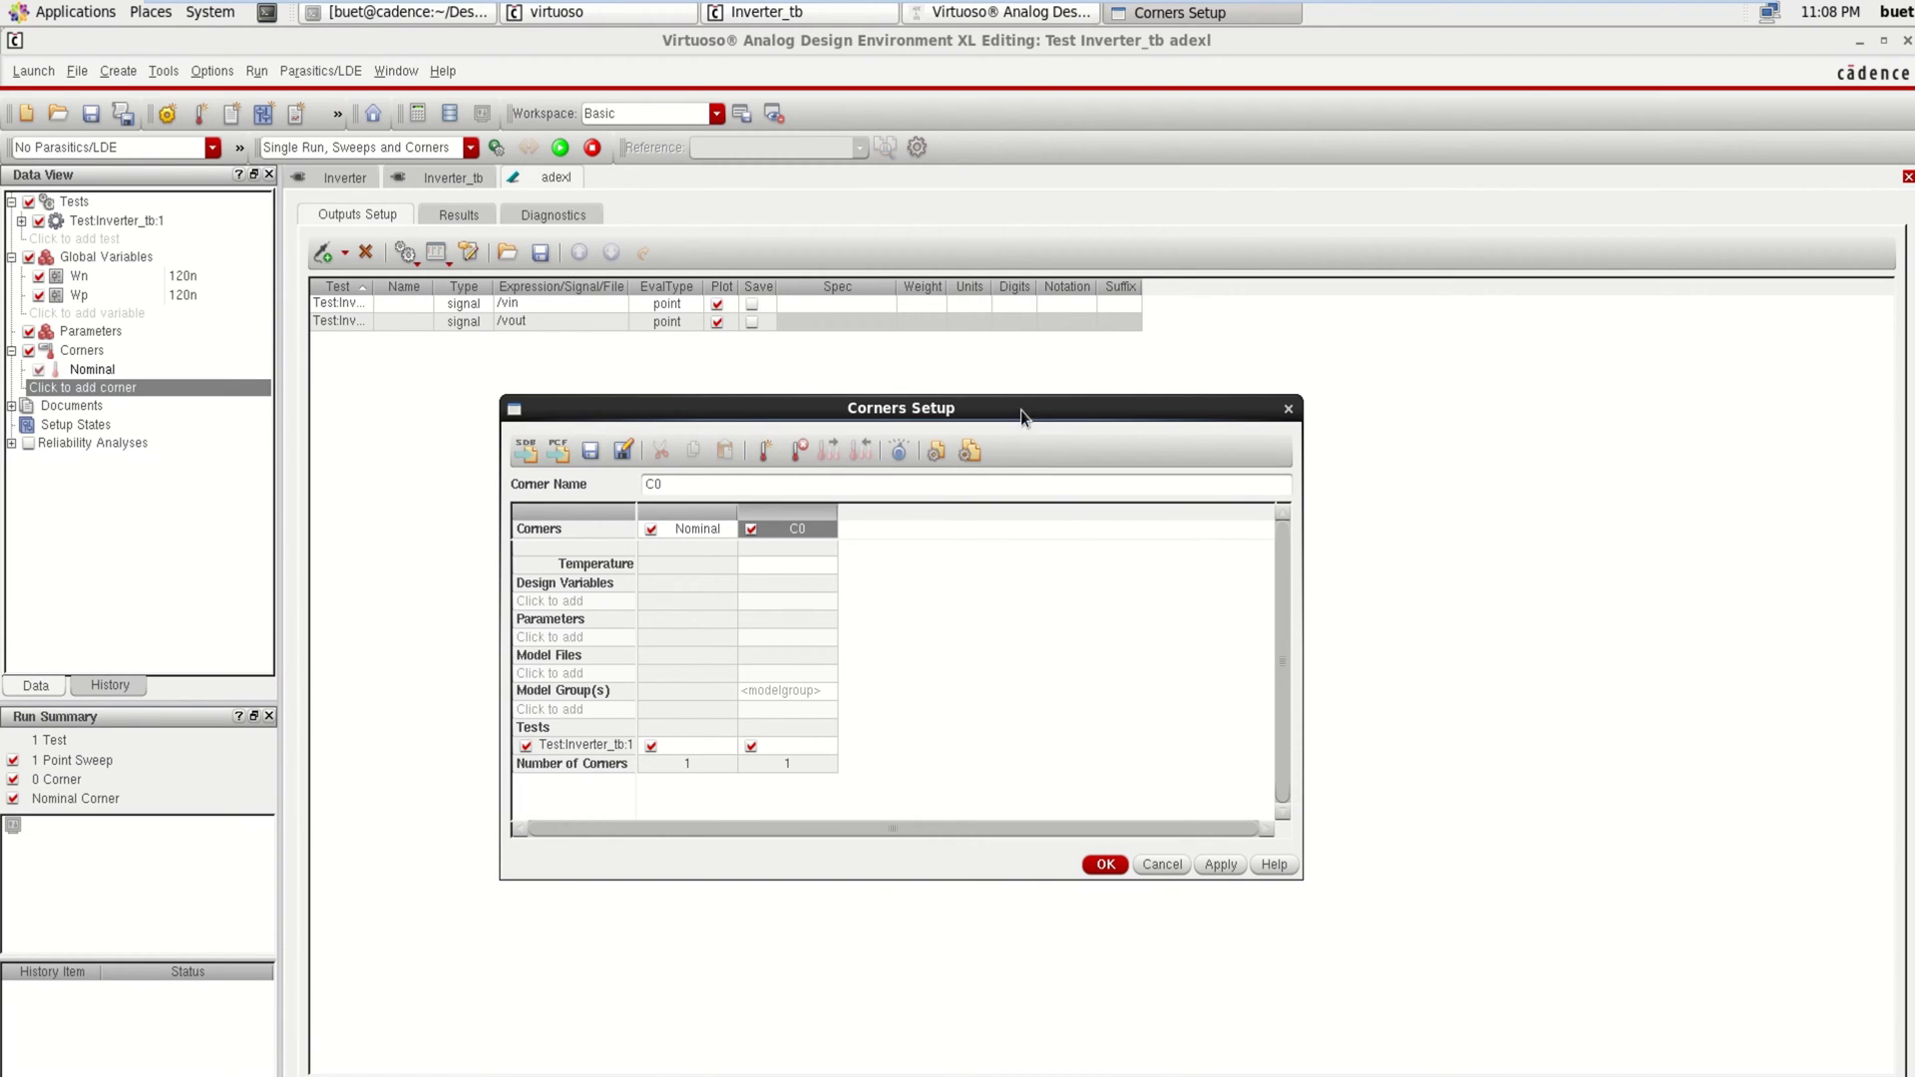
pyautogui.moveTo(1022, 396)
pyautogui.mouseDown()
pyautogui.moveTo(1021, 349)
pyautogui.moveTo(1021, 368)
pyautogui.mouseUp()
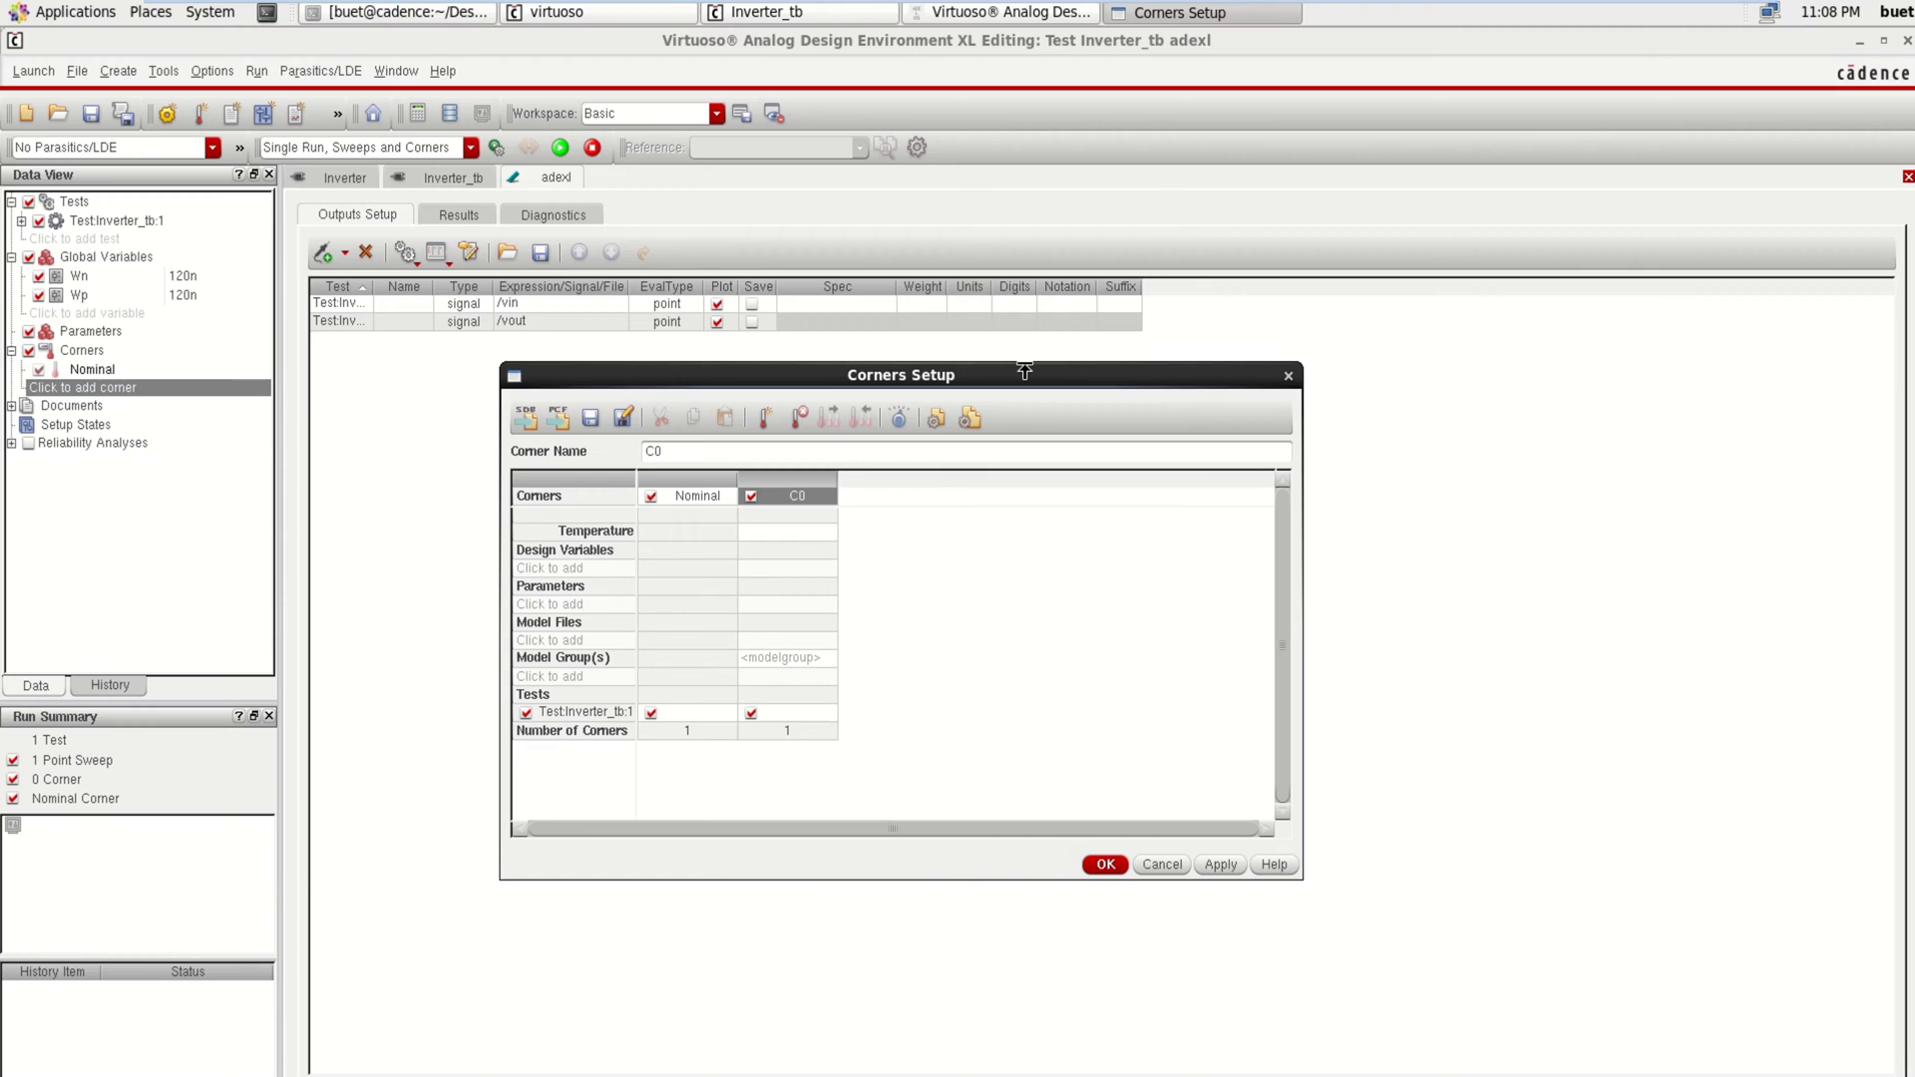
# - Add design variable Wp to corner C0 with values 120n, 240n, 360n
pyautogui.click(565, 568)
pyautogui.click(598, 568)
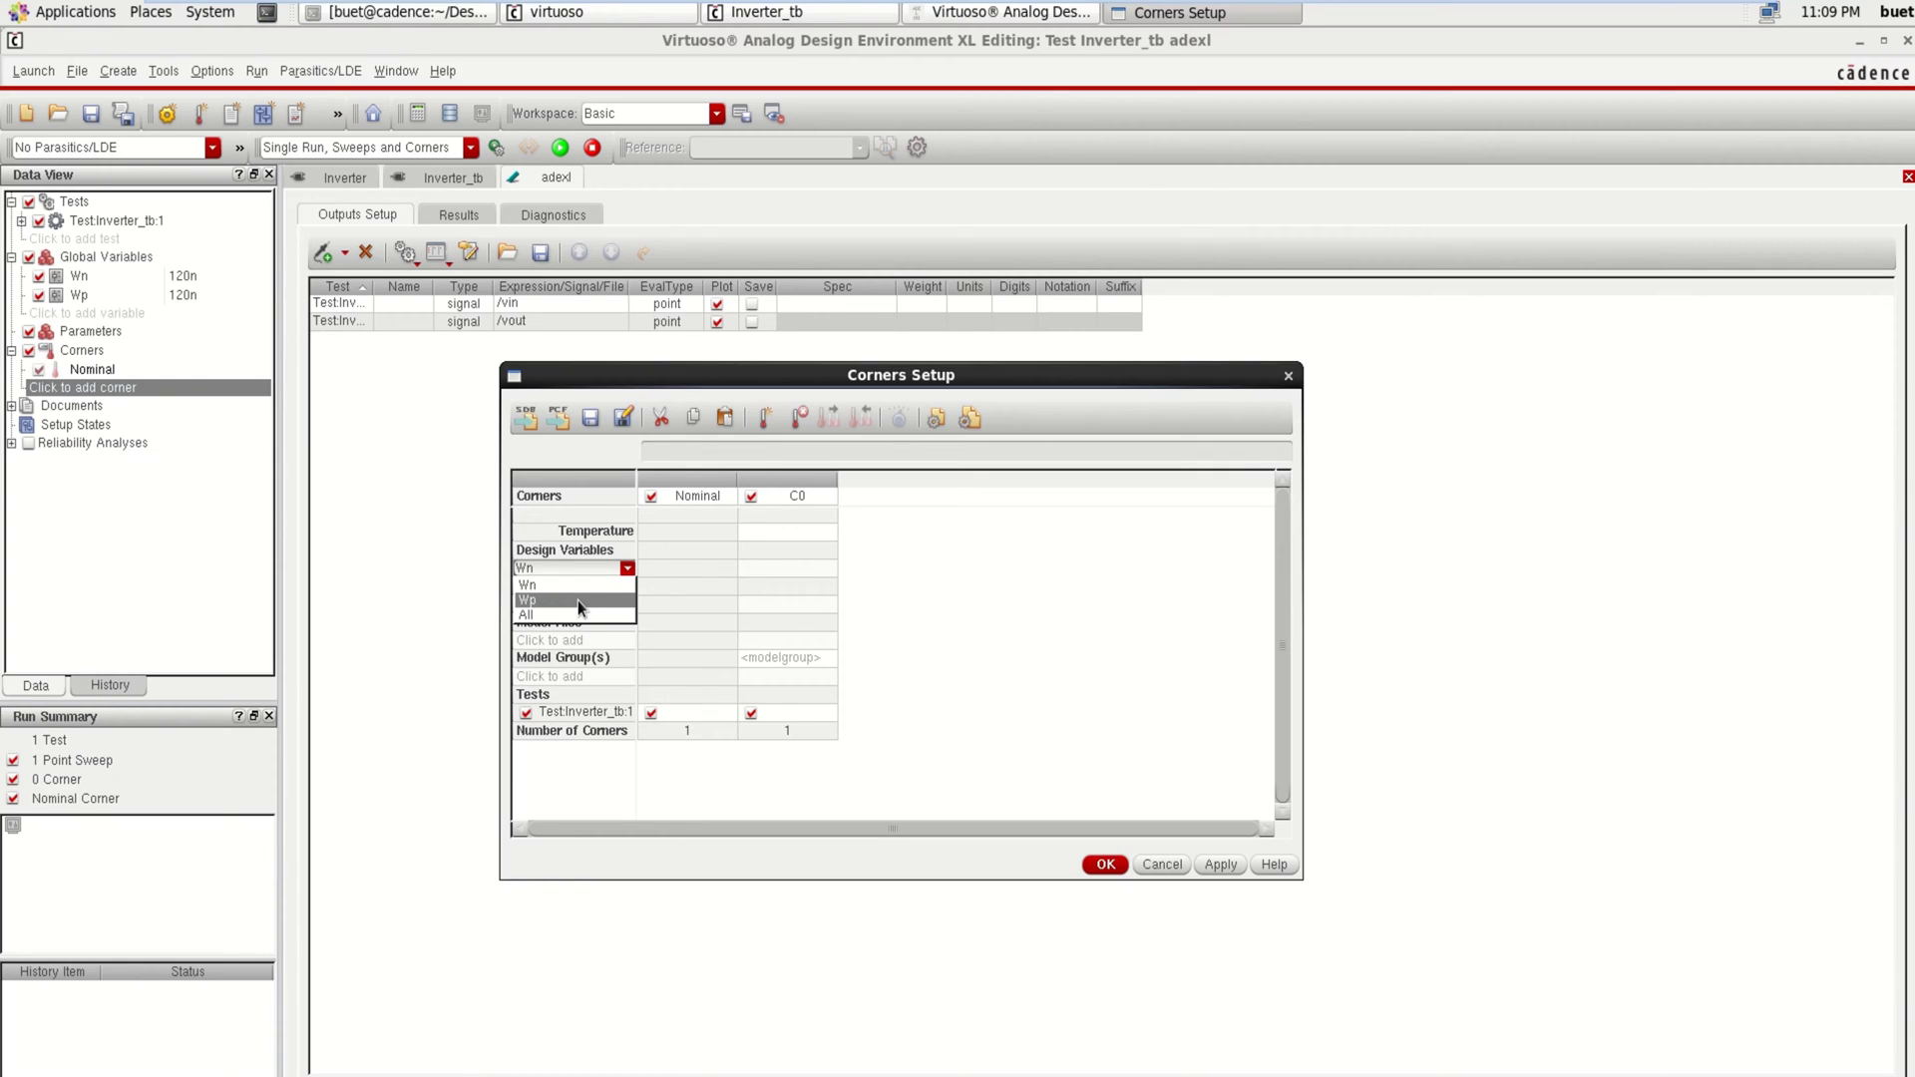
pyautogui.click(578, 601)
pyautogui.click(973, 601)
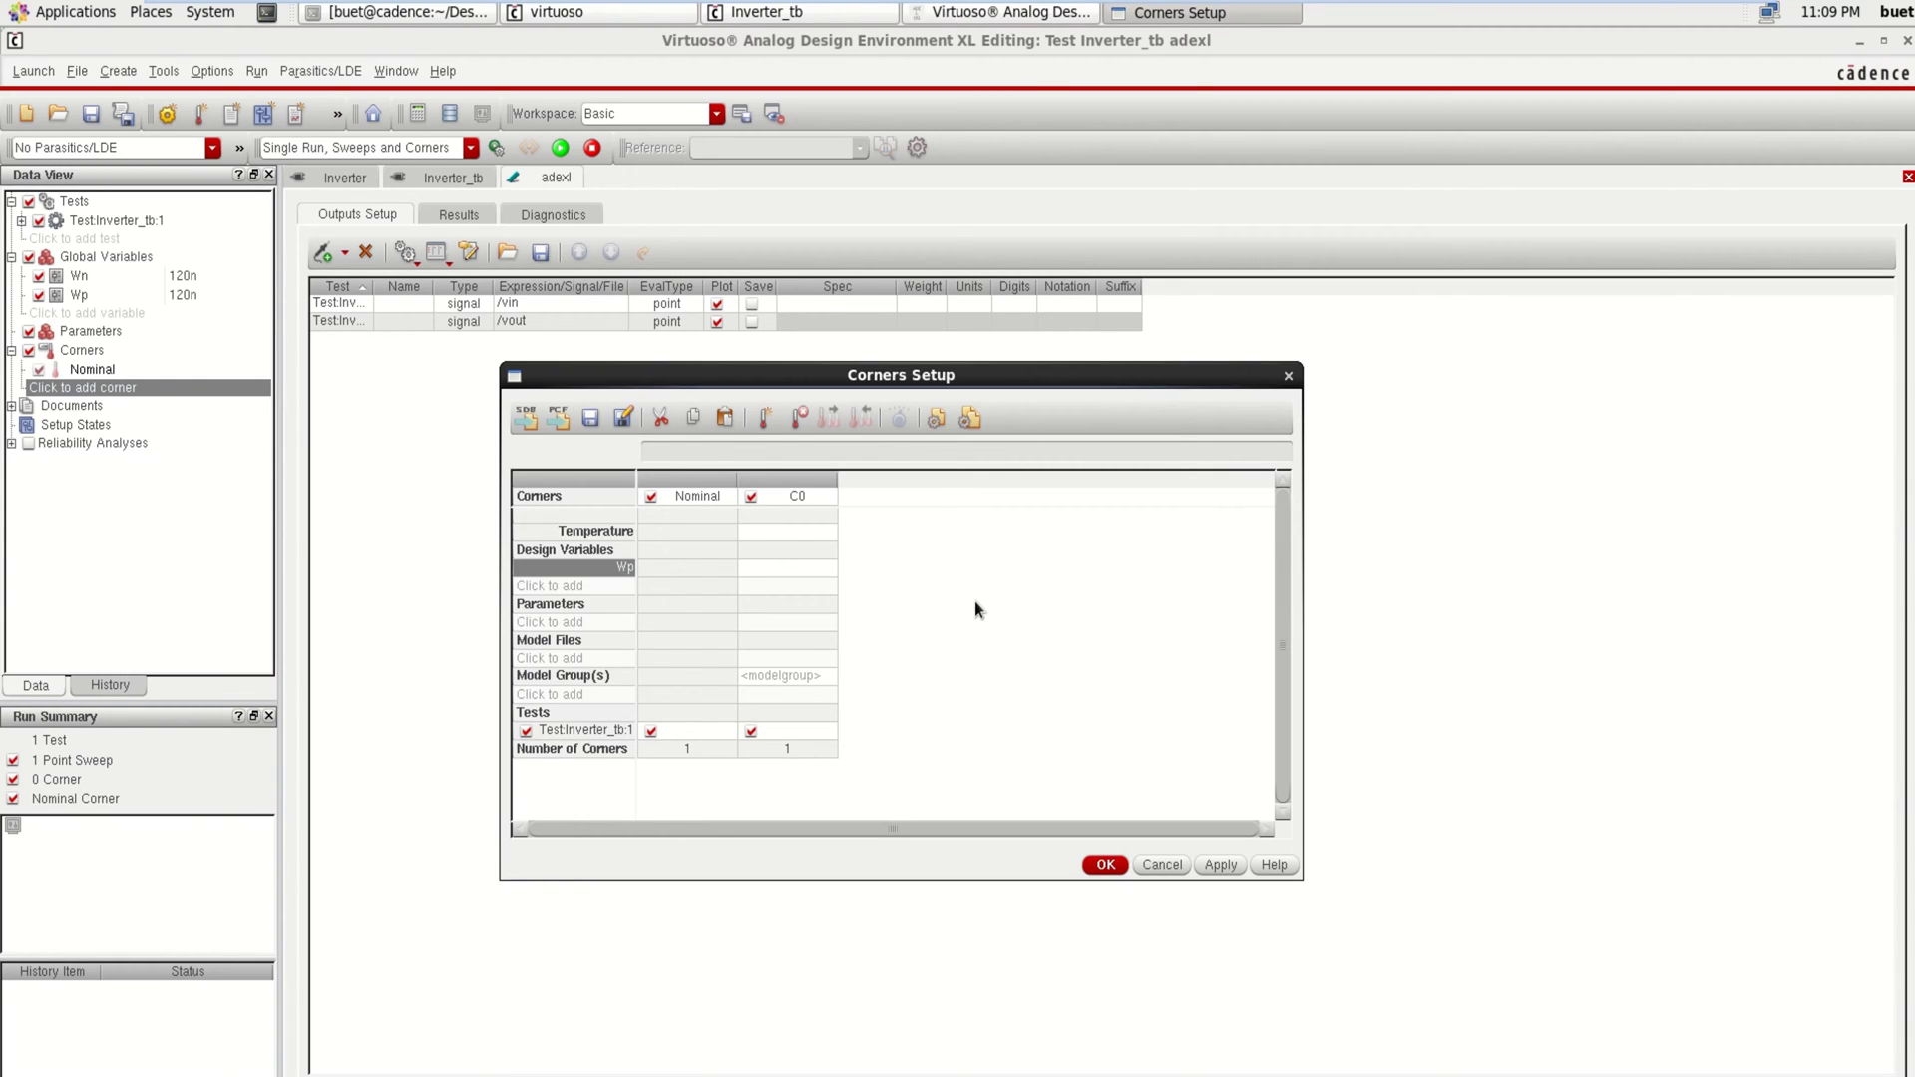
pyautogui.click(775, 567)
pyautogui.click(795, 568)
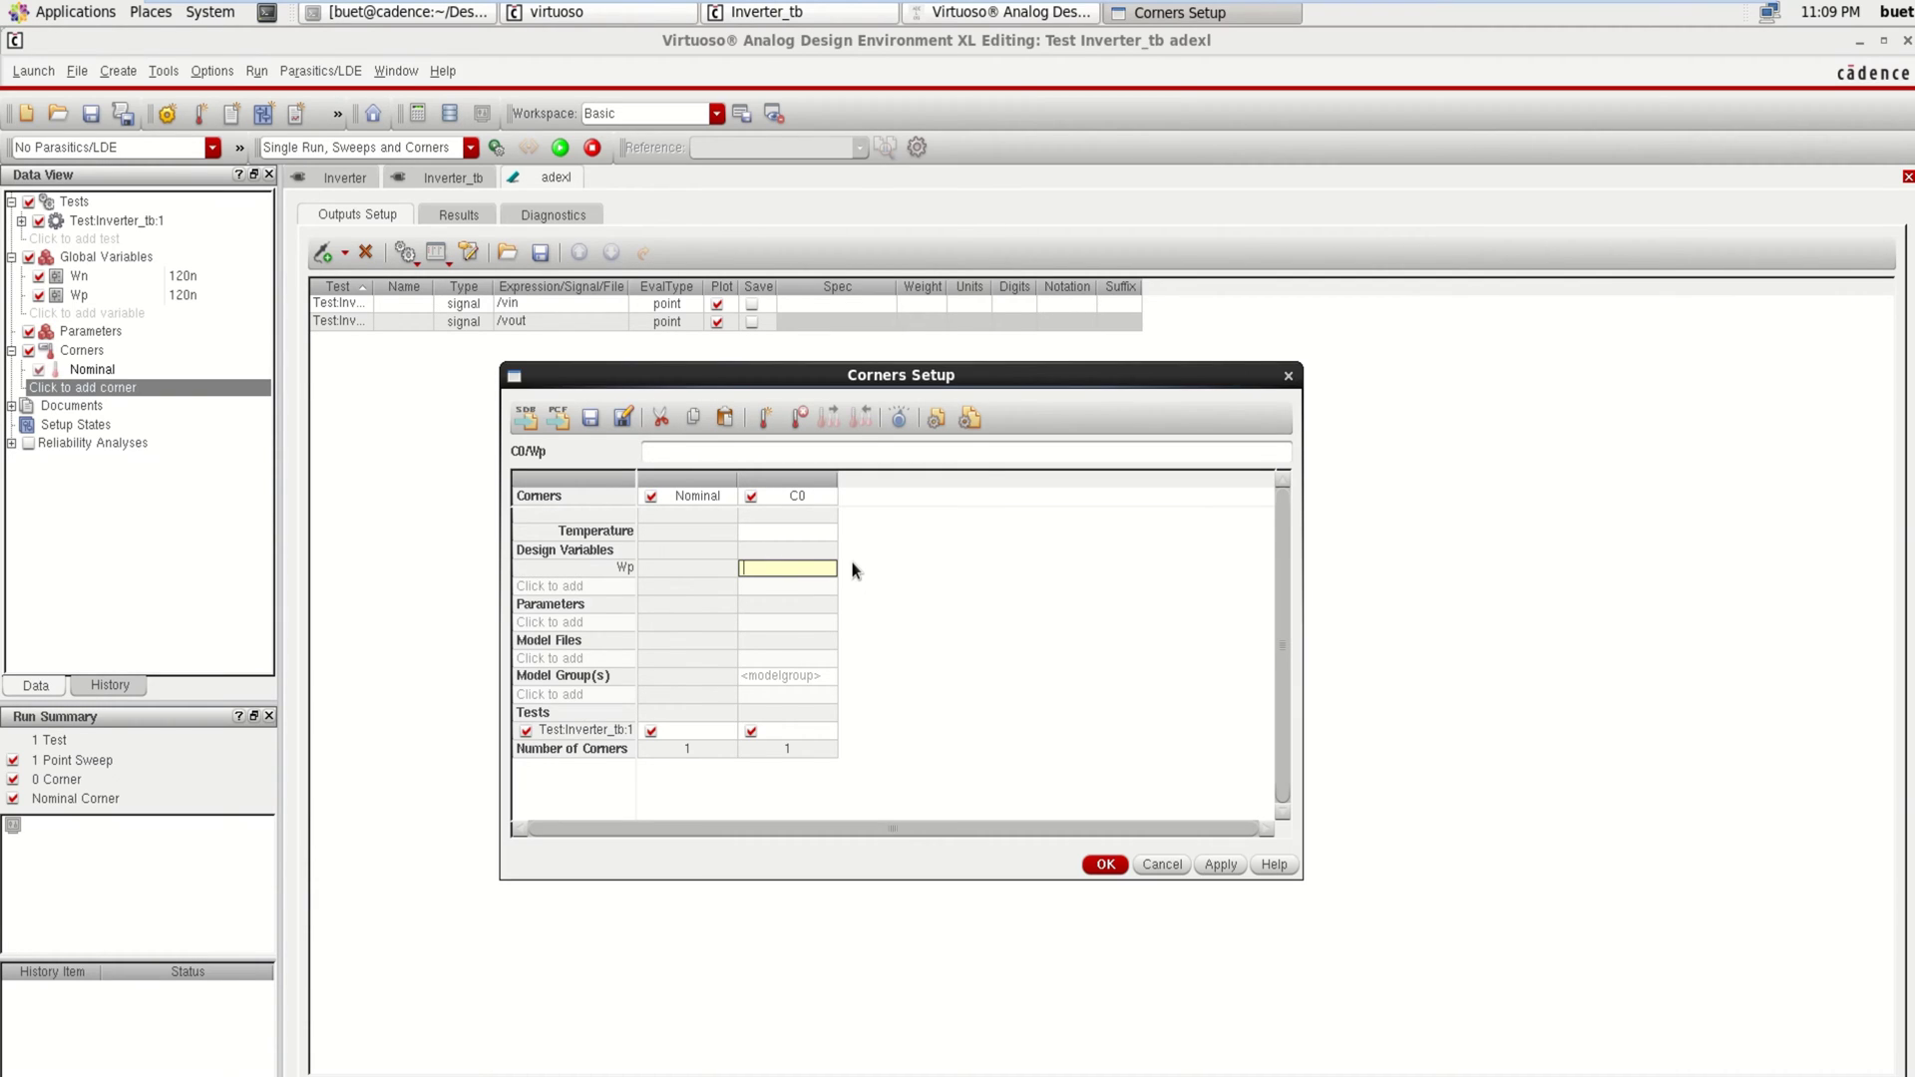
pyautogui.write('120n,240n,360n')
pyautogui.press('Return')
# - Set C0's temperature values to -24, 27, 65
pyautogui.click(774, 533)
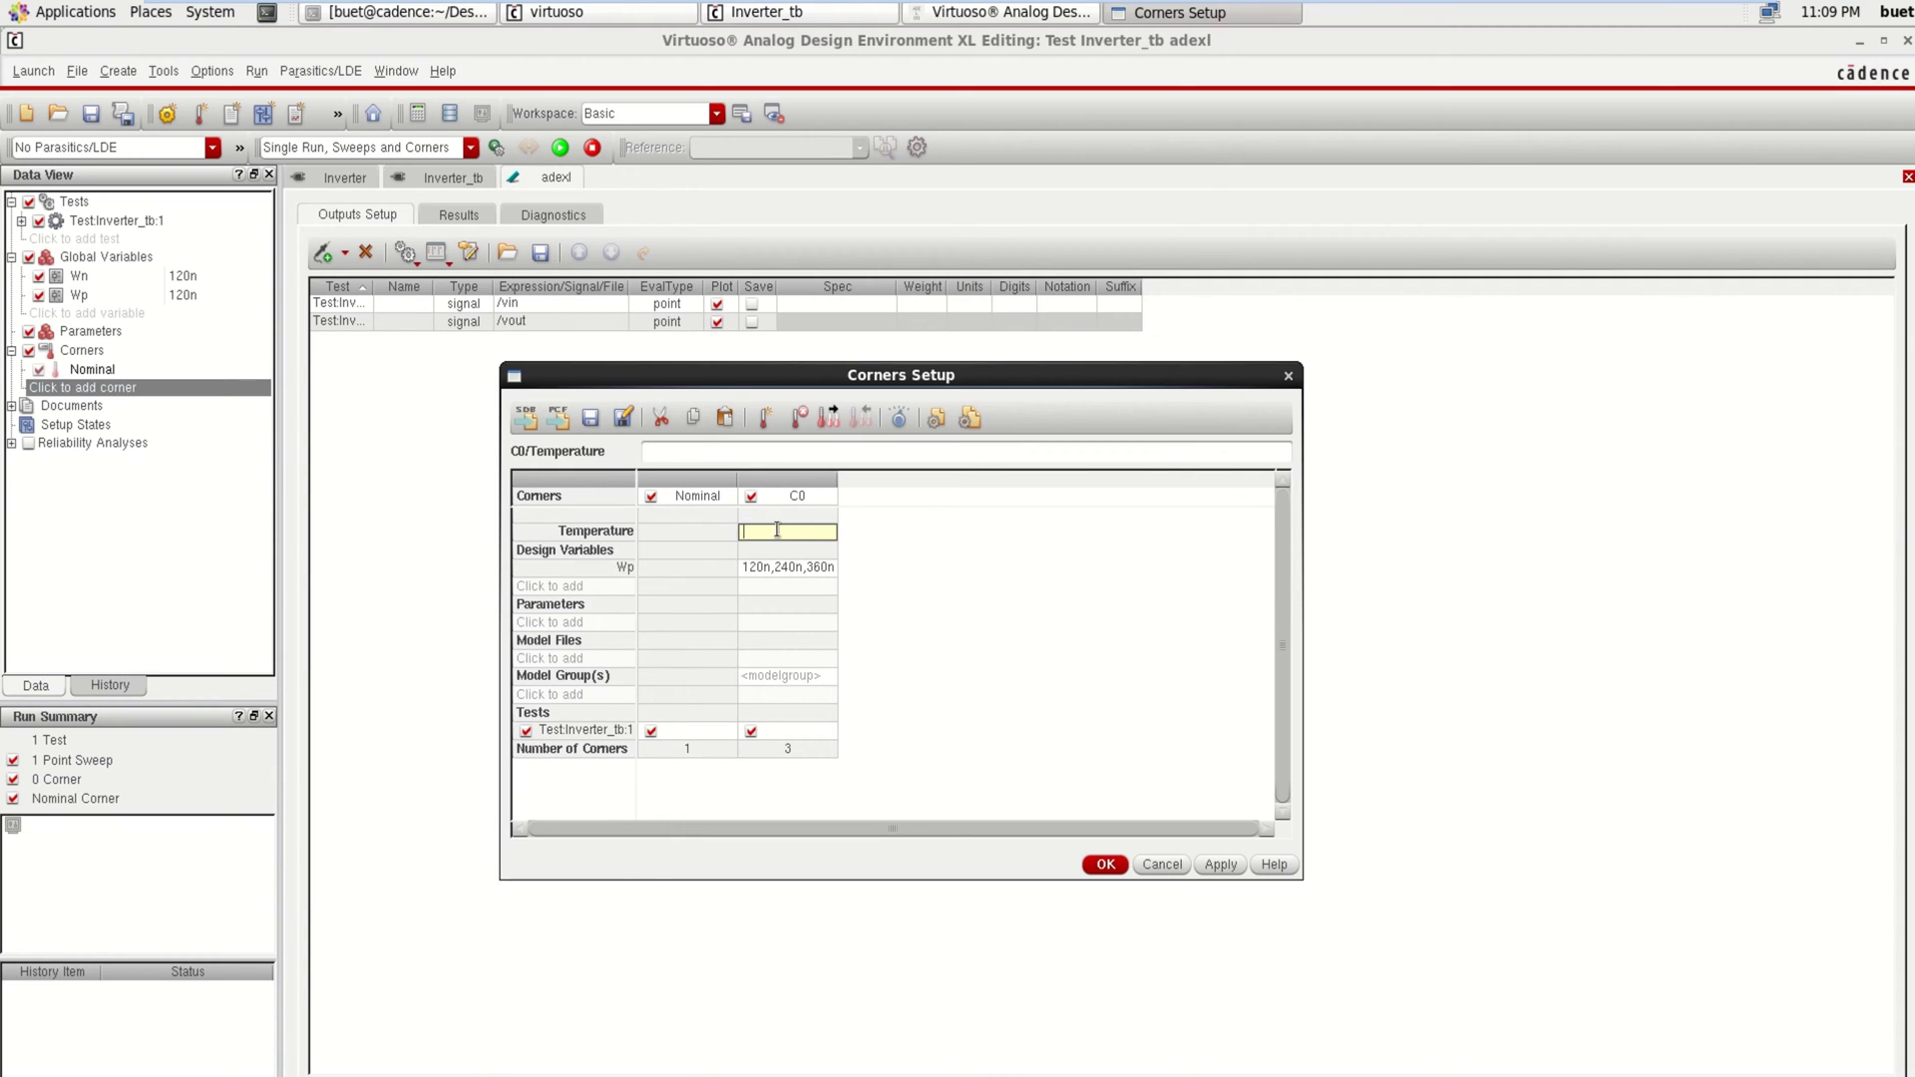
pyautogui.click(802, 528)
pyautogui.write('-24,27,65')
pyautogui.click(942, 595)
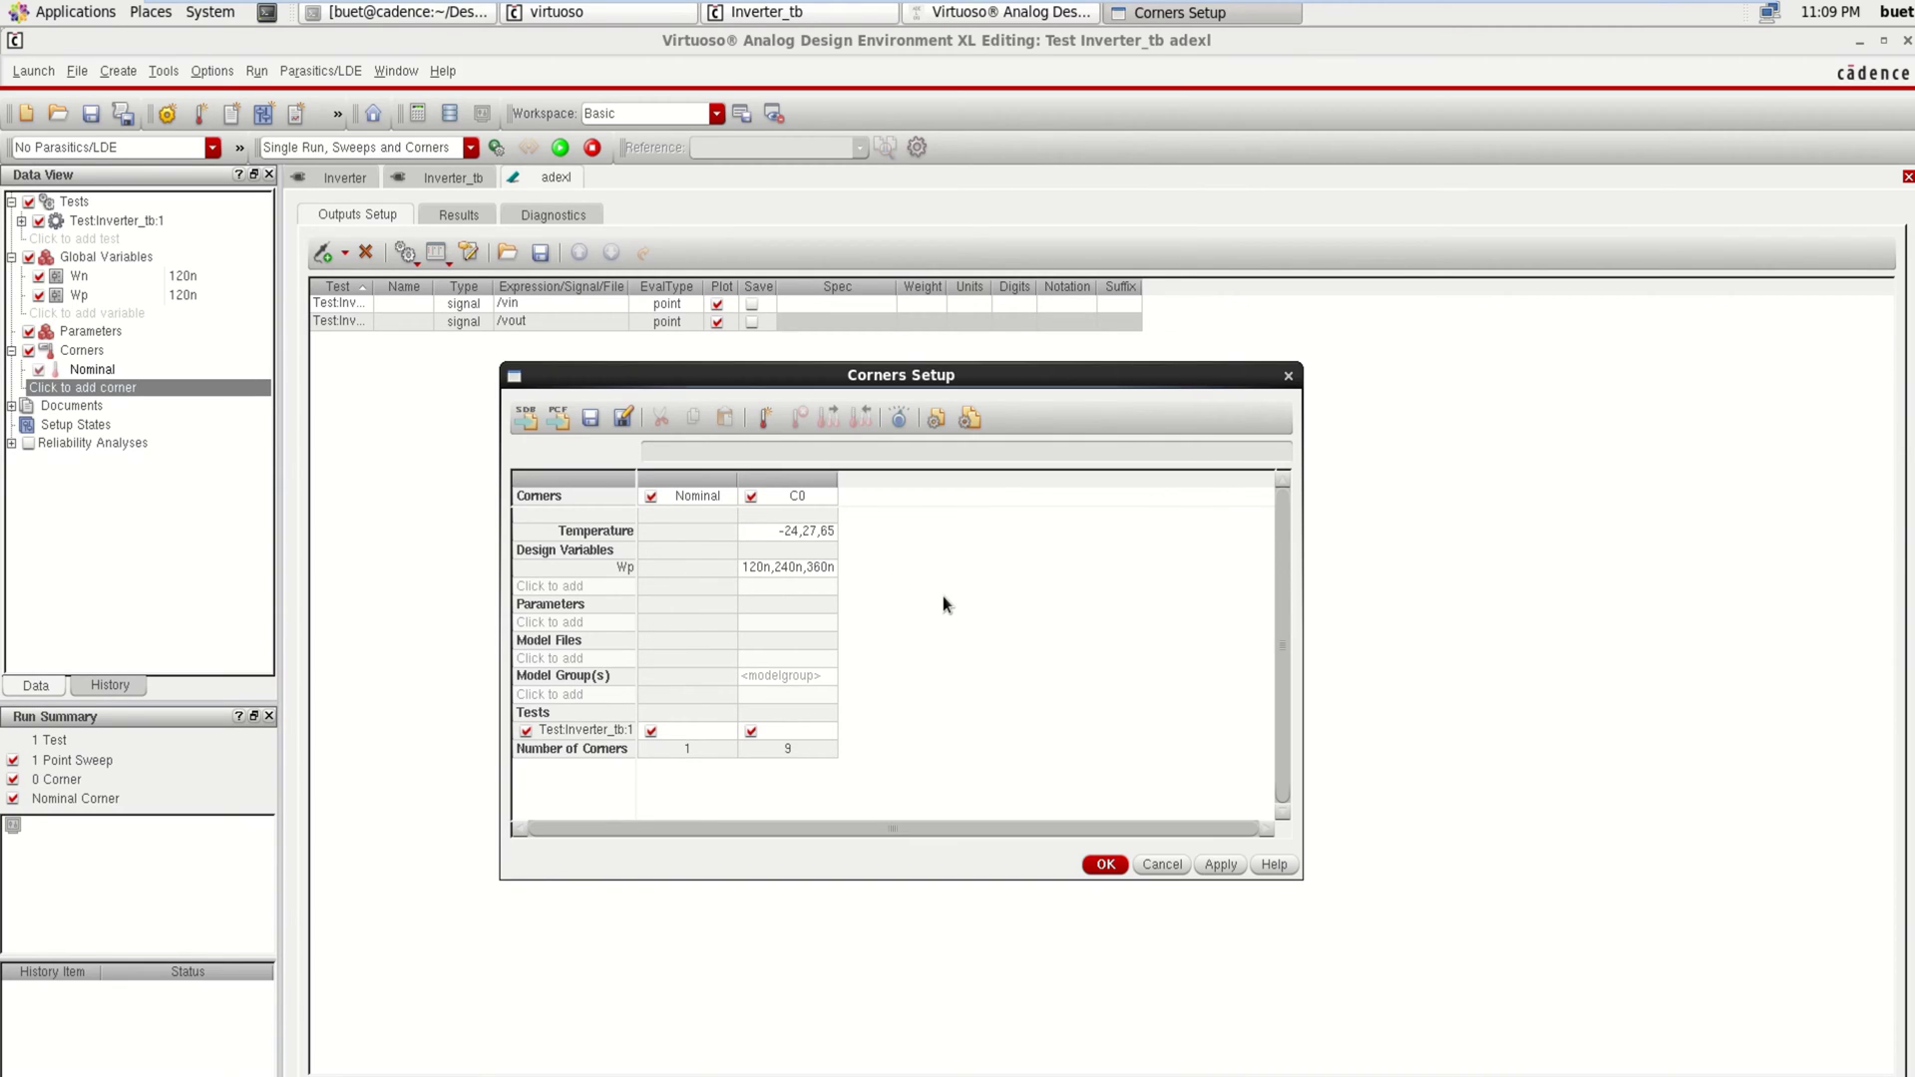
pyautogui.click(568, 621)
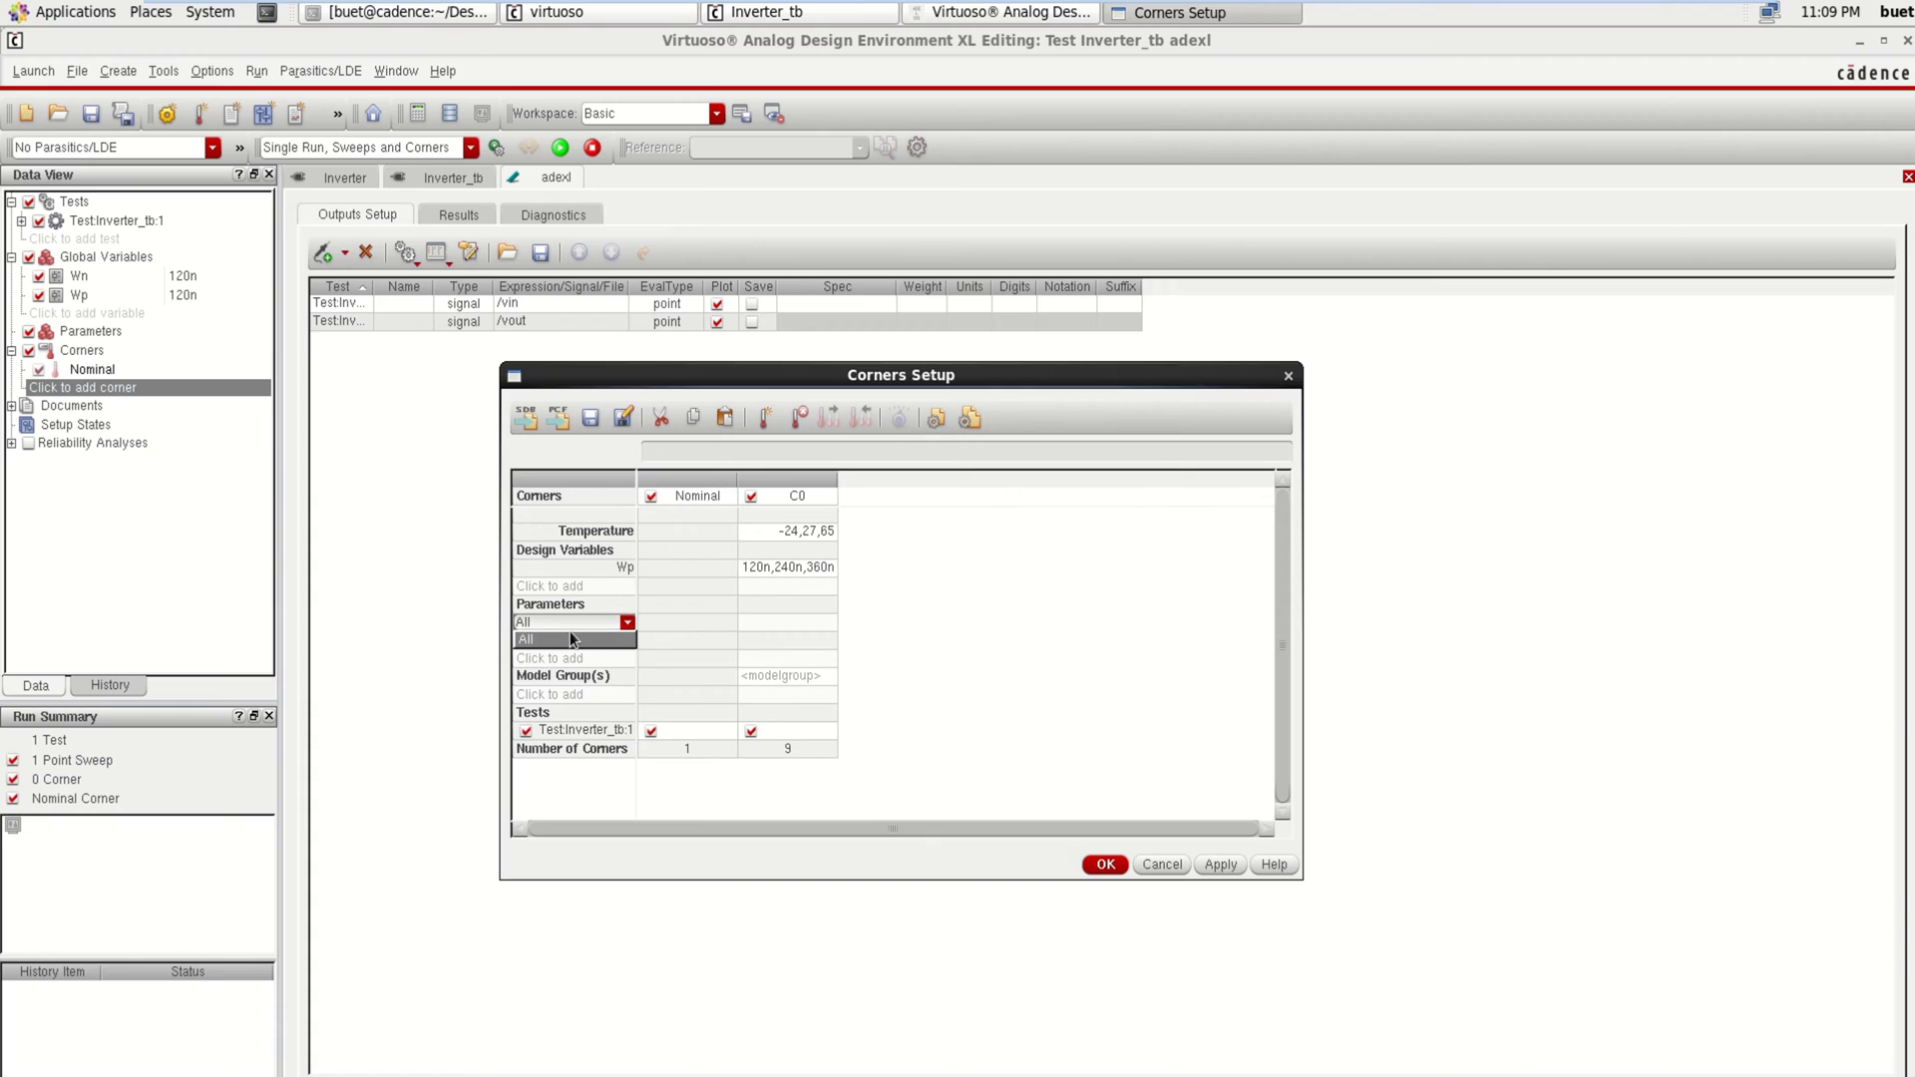
pyautogui.click(563, 638)
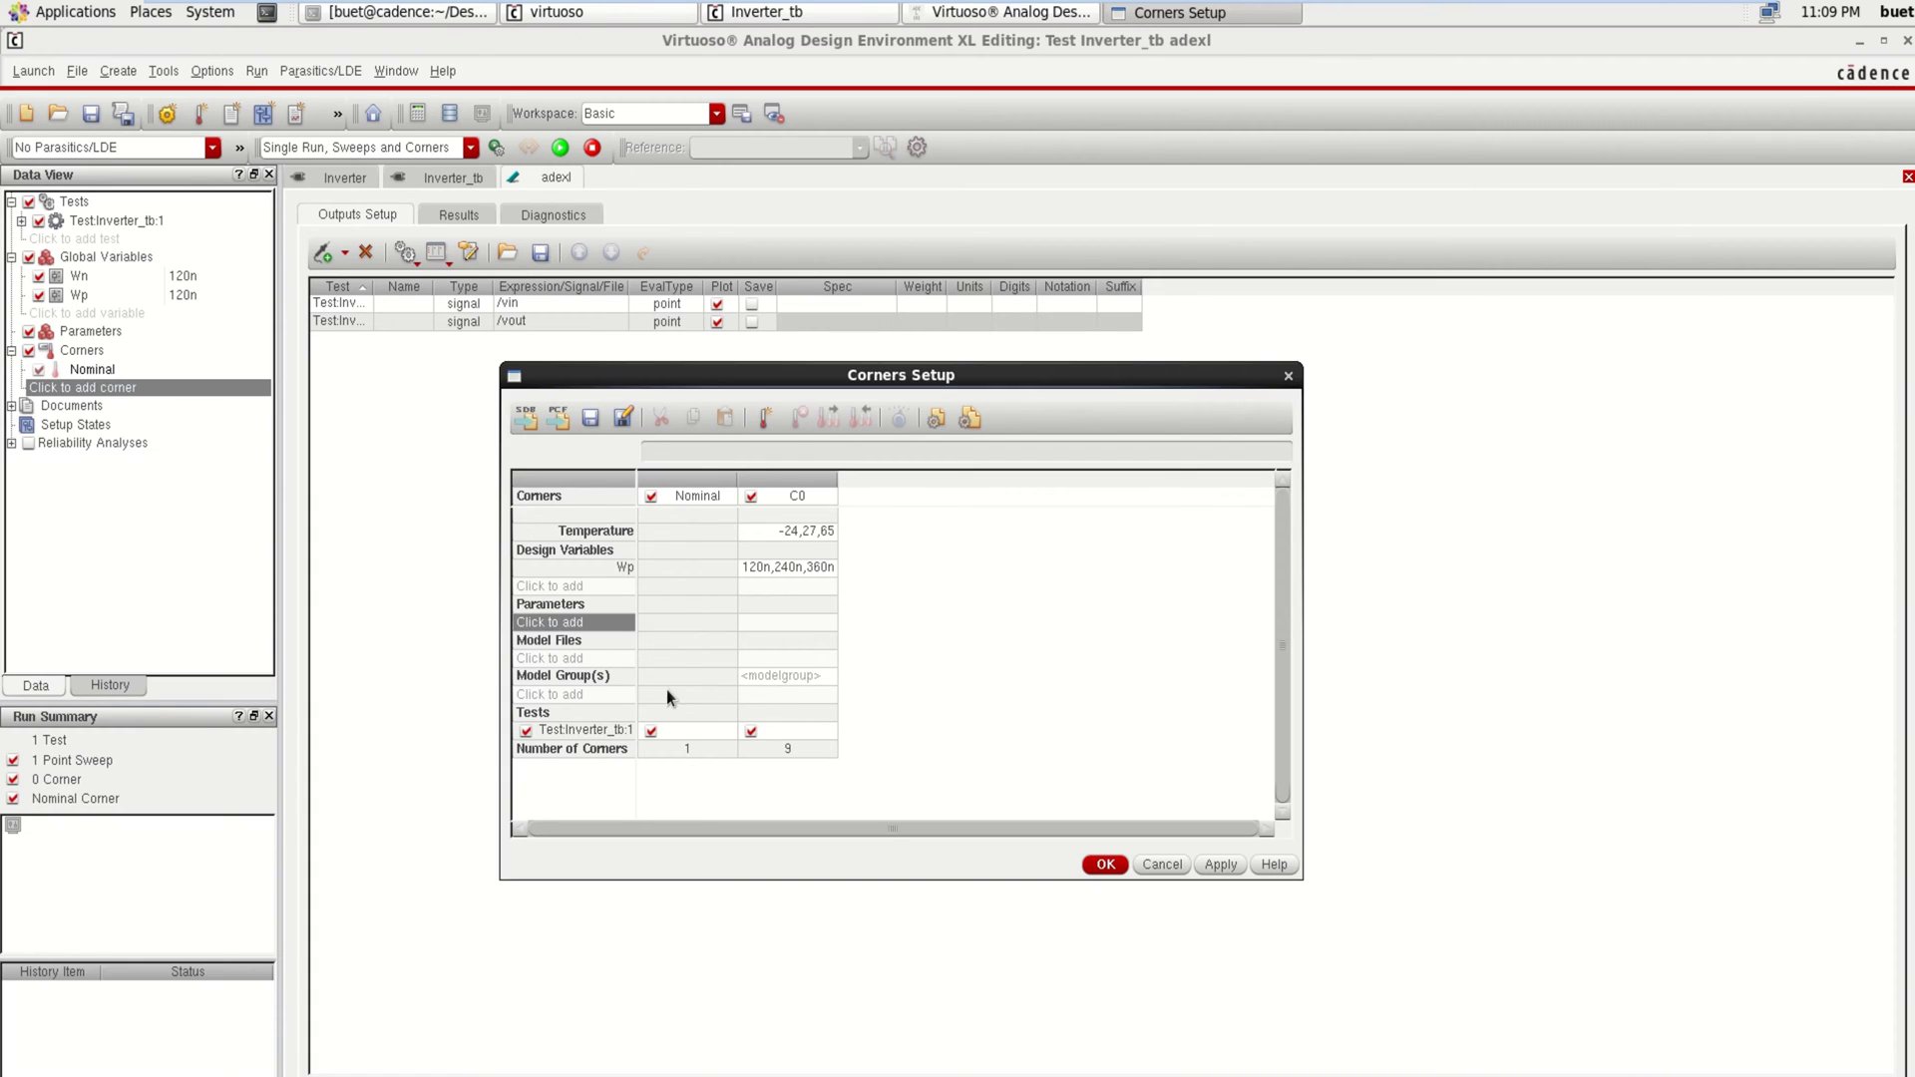
# - Start a new model file entry and browse to the gpdk090_v4.6 models/spectre folder
pyautogui.click(560, 659)
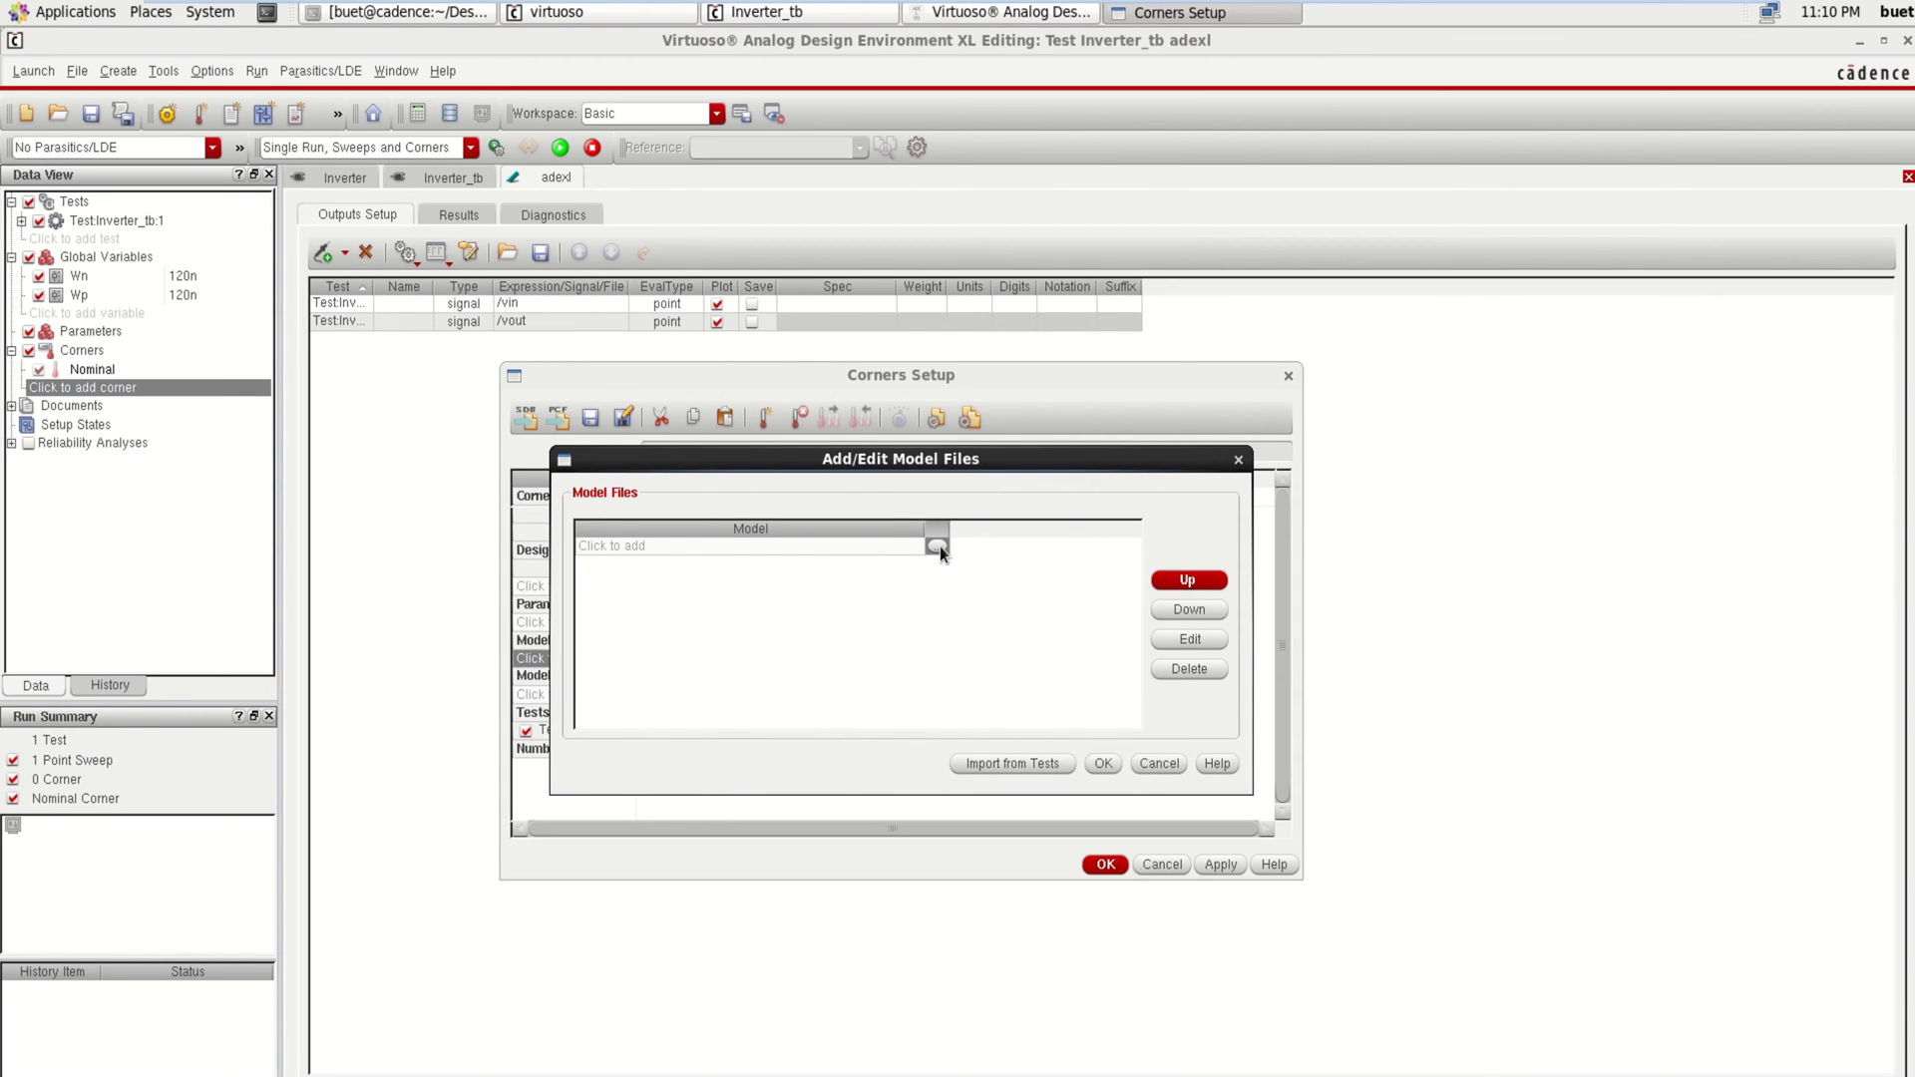
pyautogui.click(628, 548)
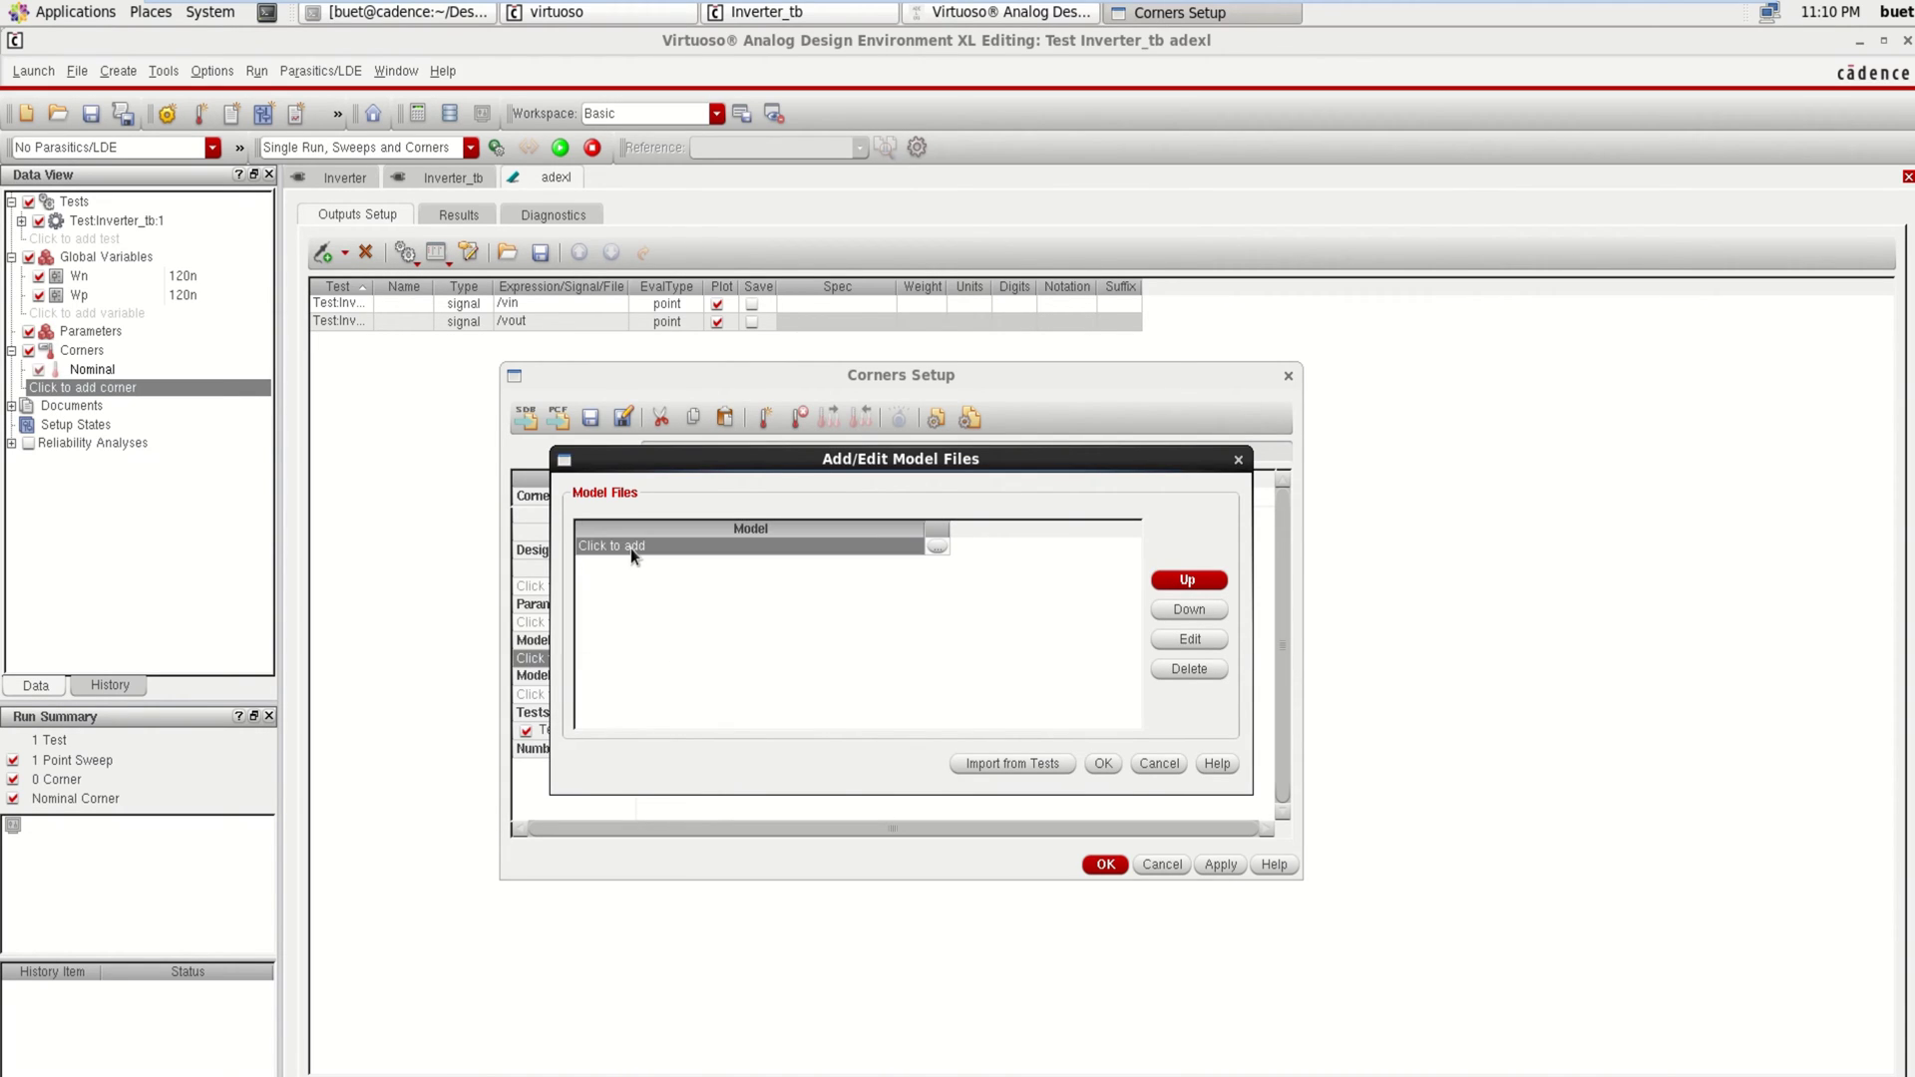
pyautogui.click(937, 547)
pyautogui.click(703, 554)
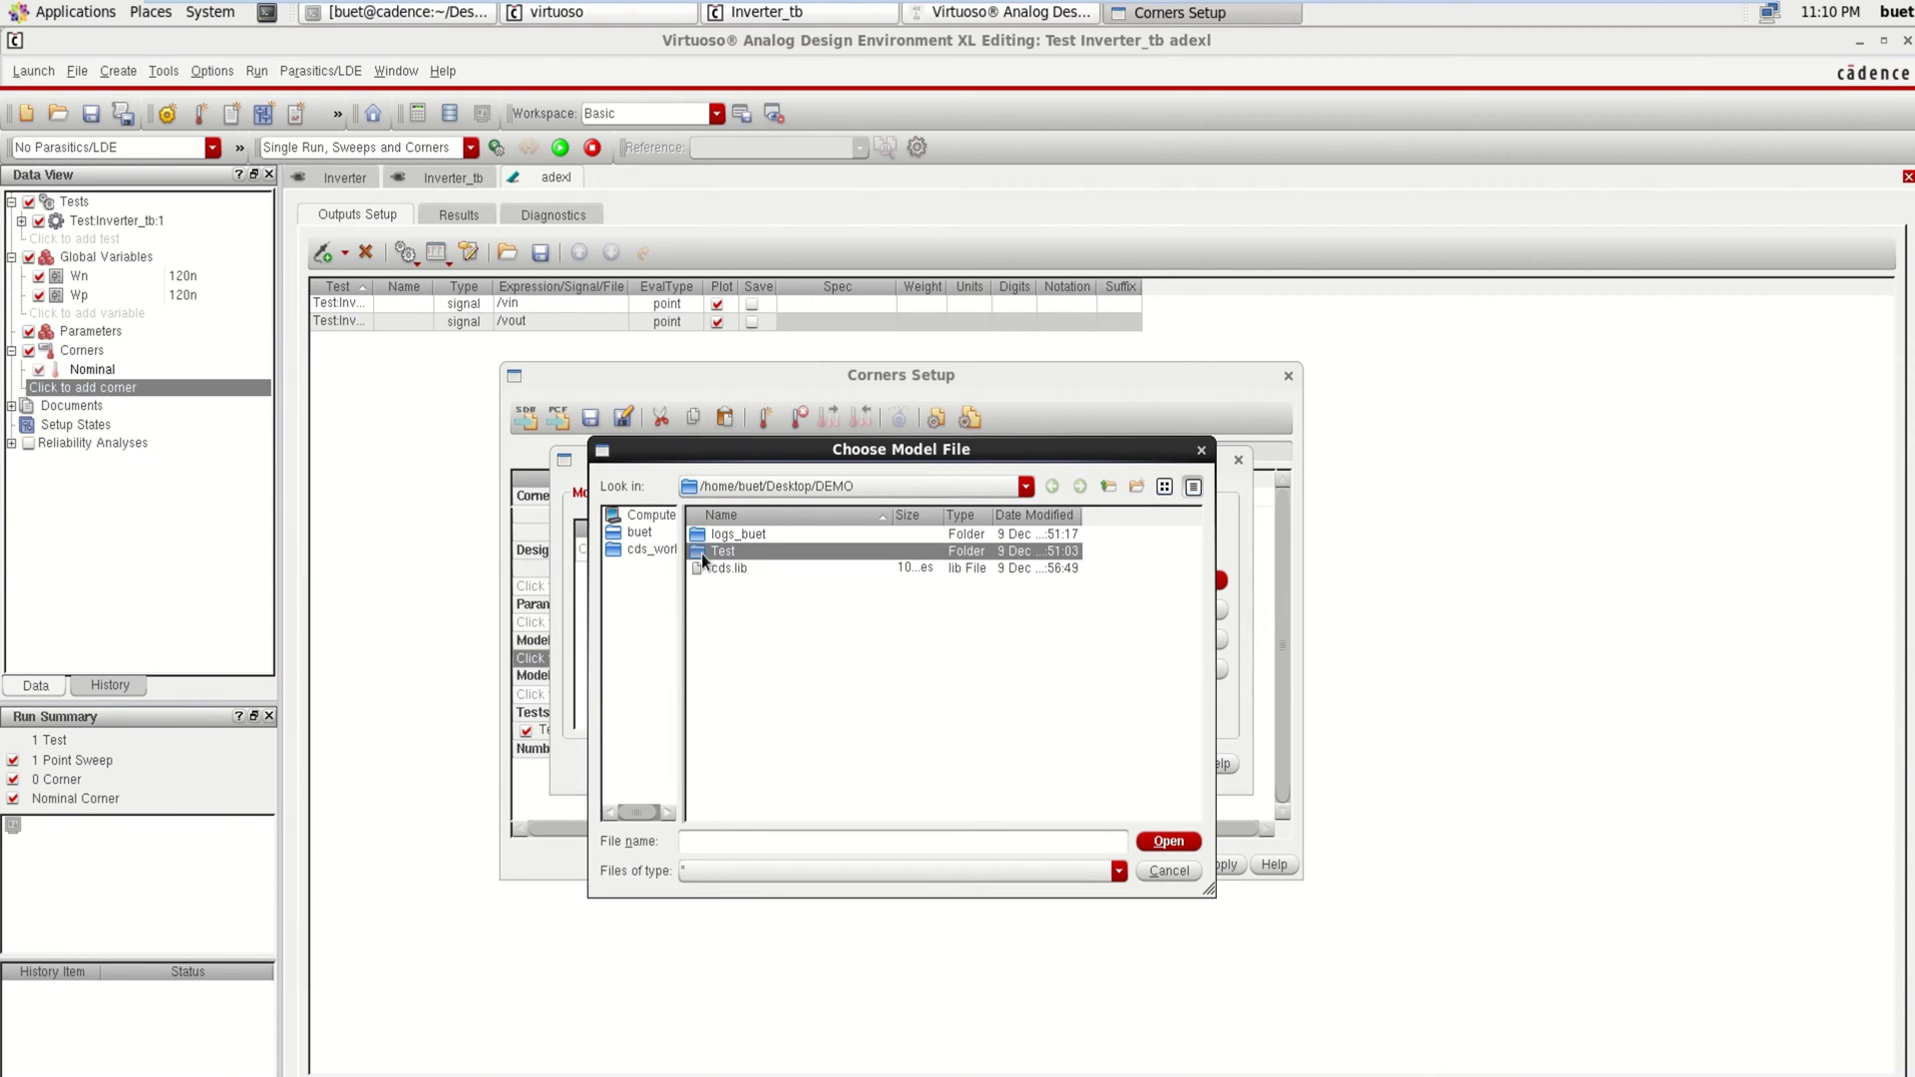
pyautogui.click(644, 516)
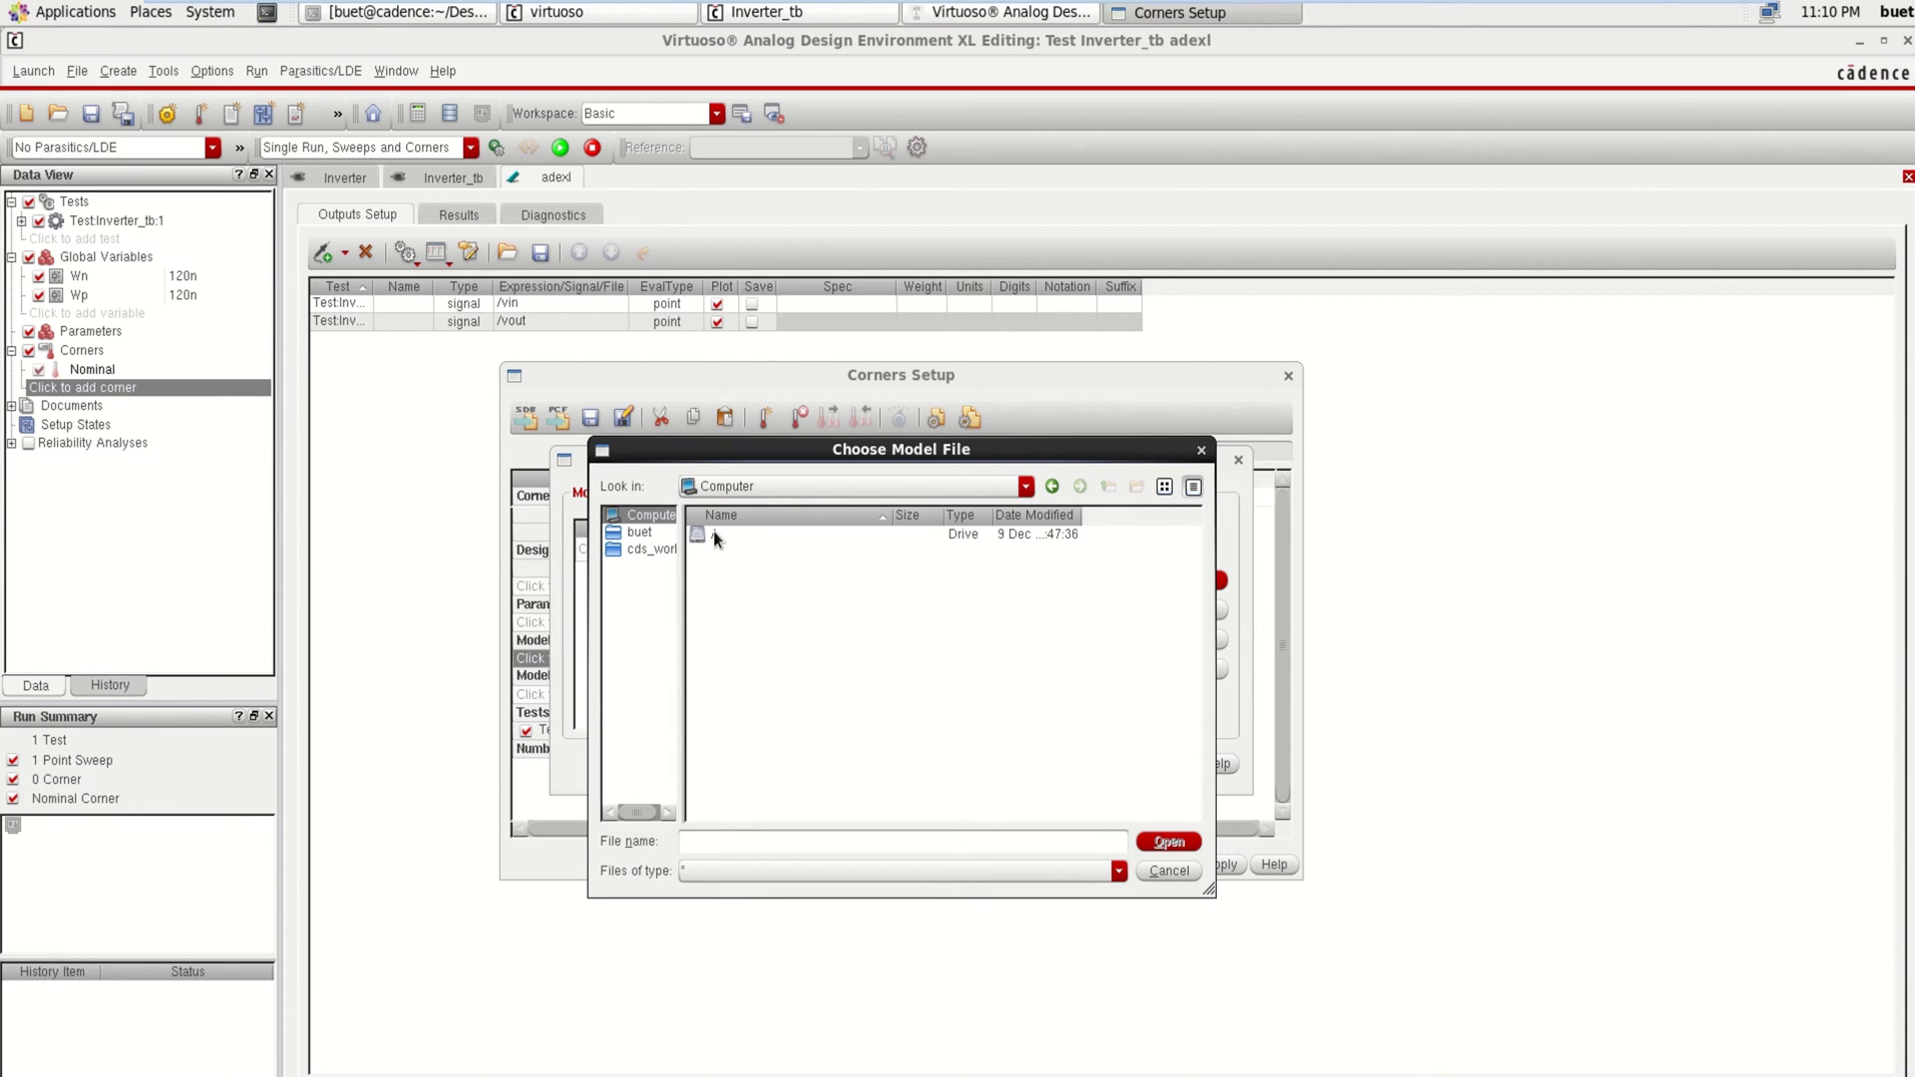
pyautogui.doubleClick(714, 533)
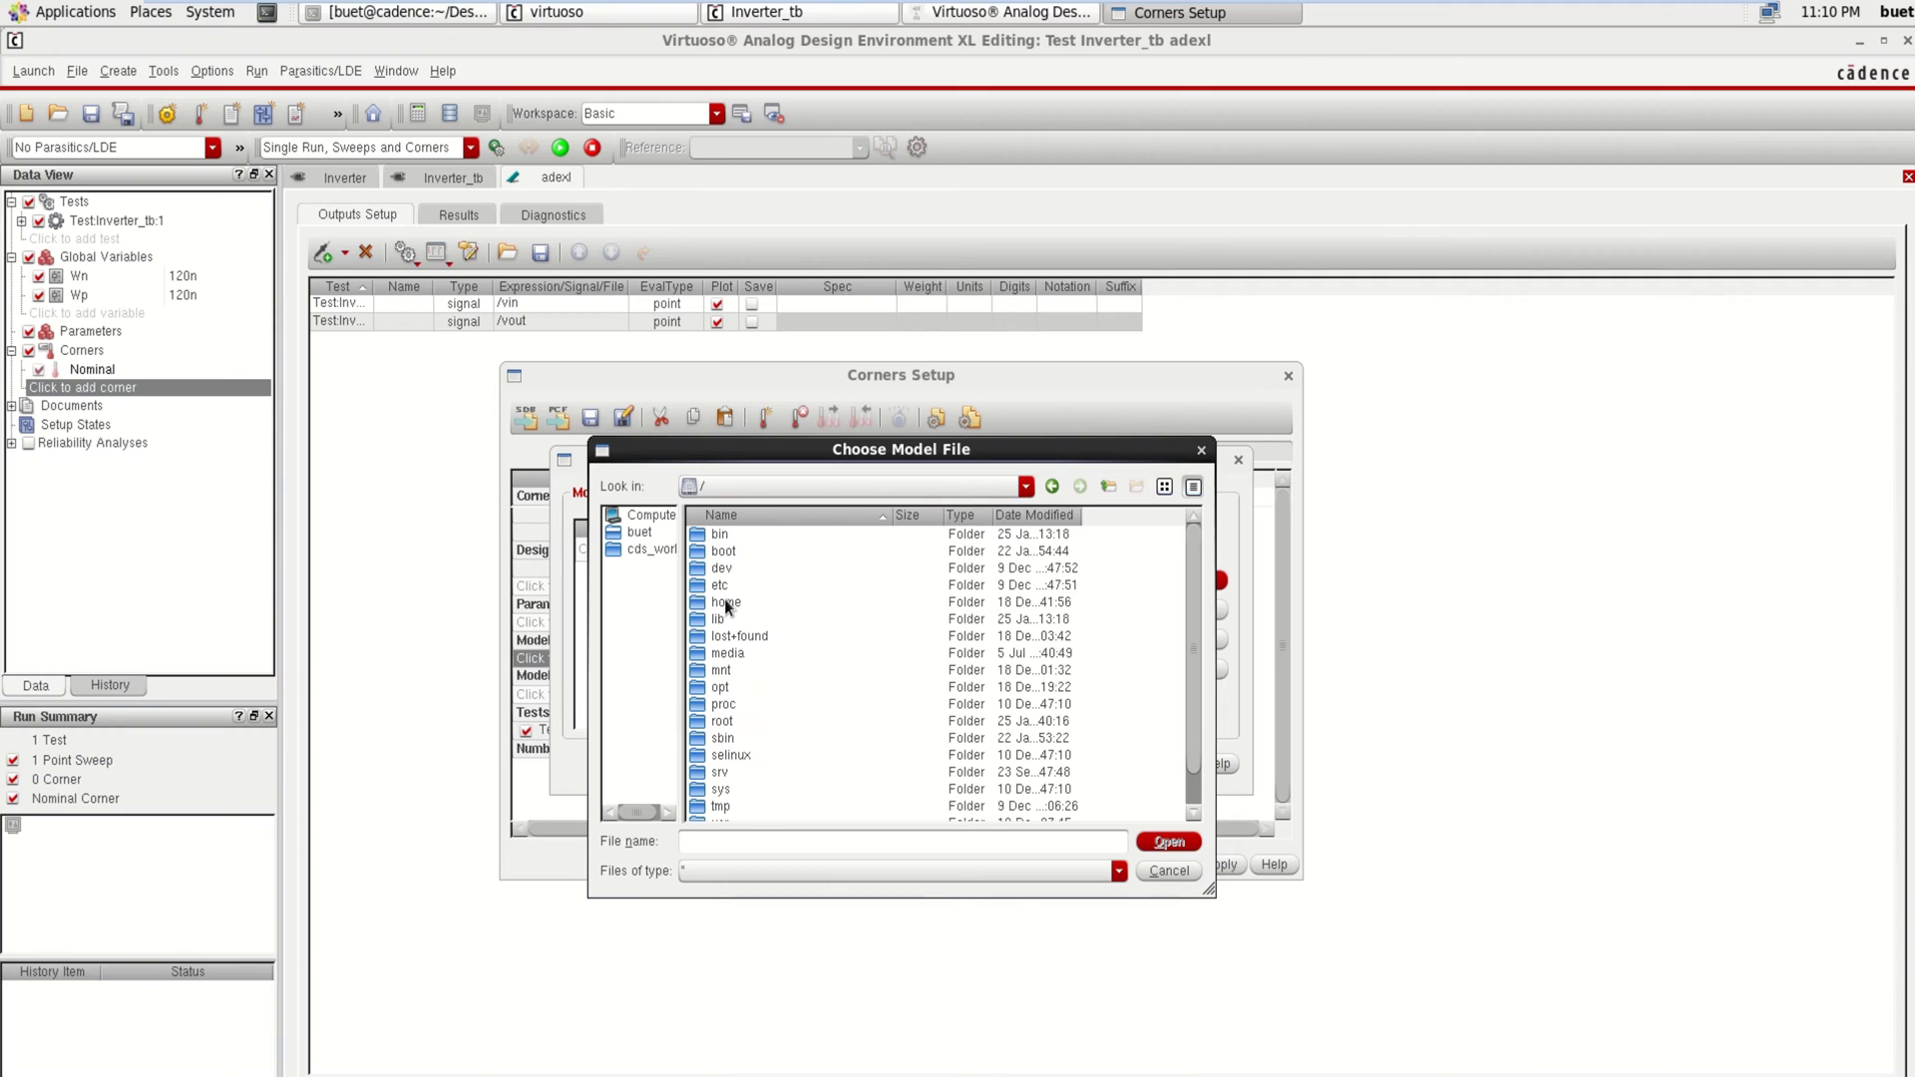
pyautogui.doubleClick(724, 603)
pyautogui.doubleClick(726, 535)
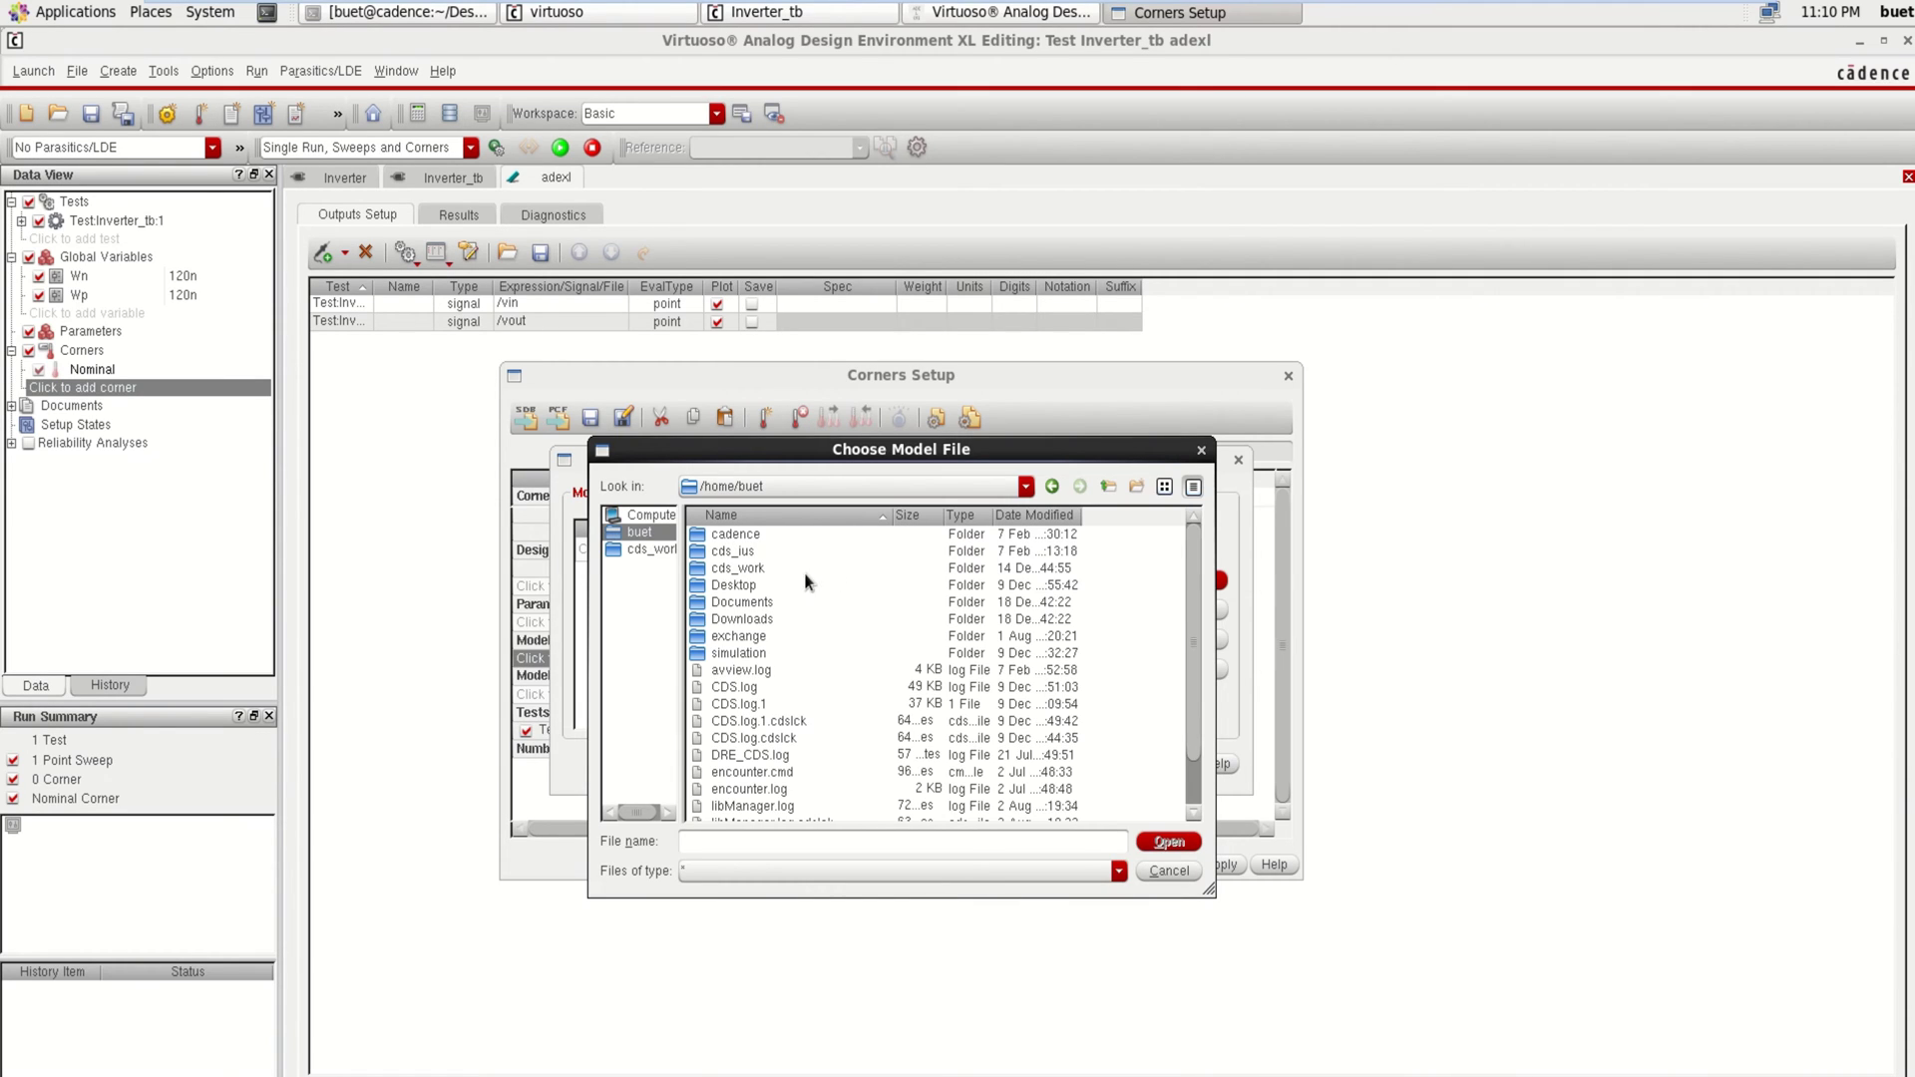
pyautogui.doubleClick(745, 535)
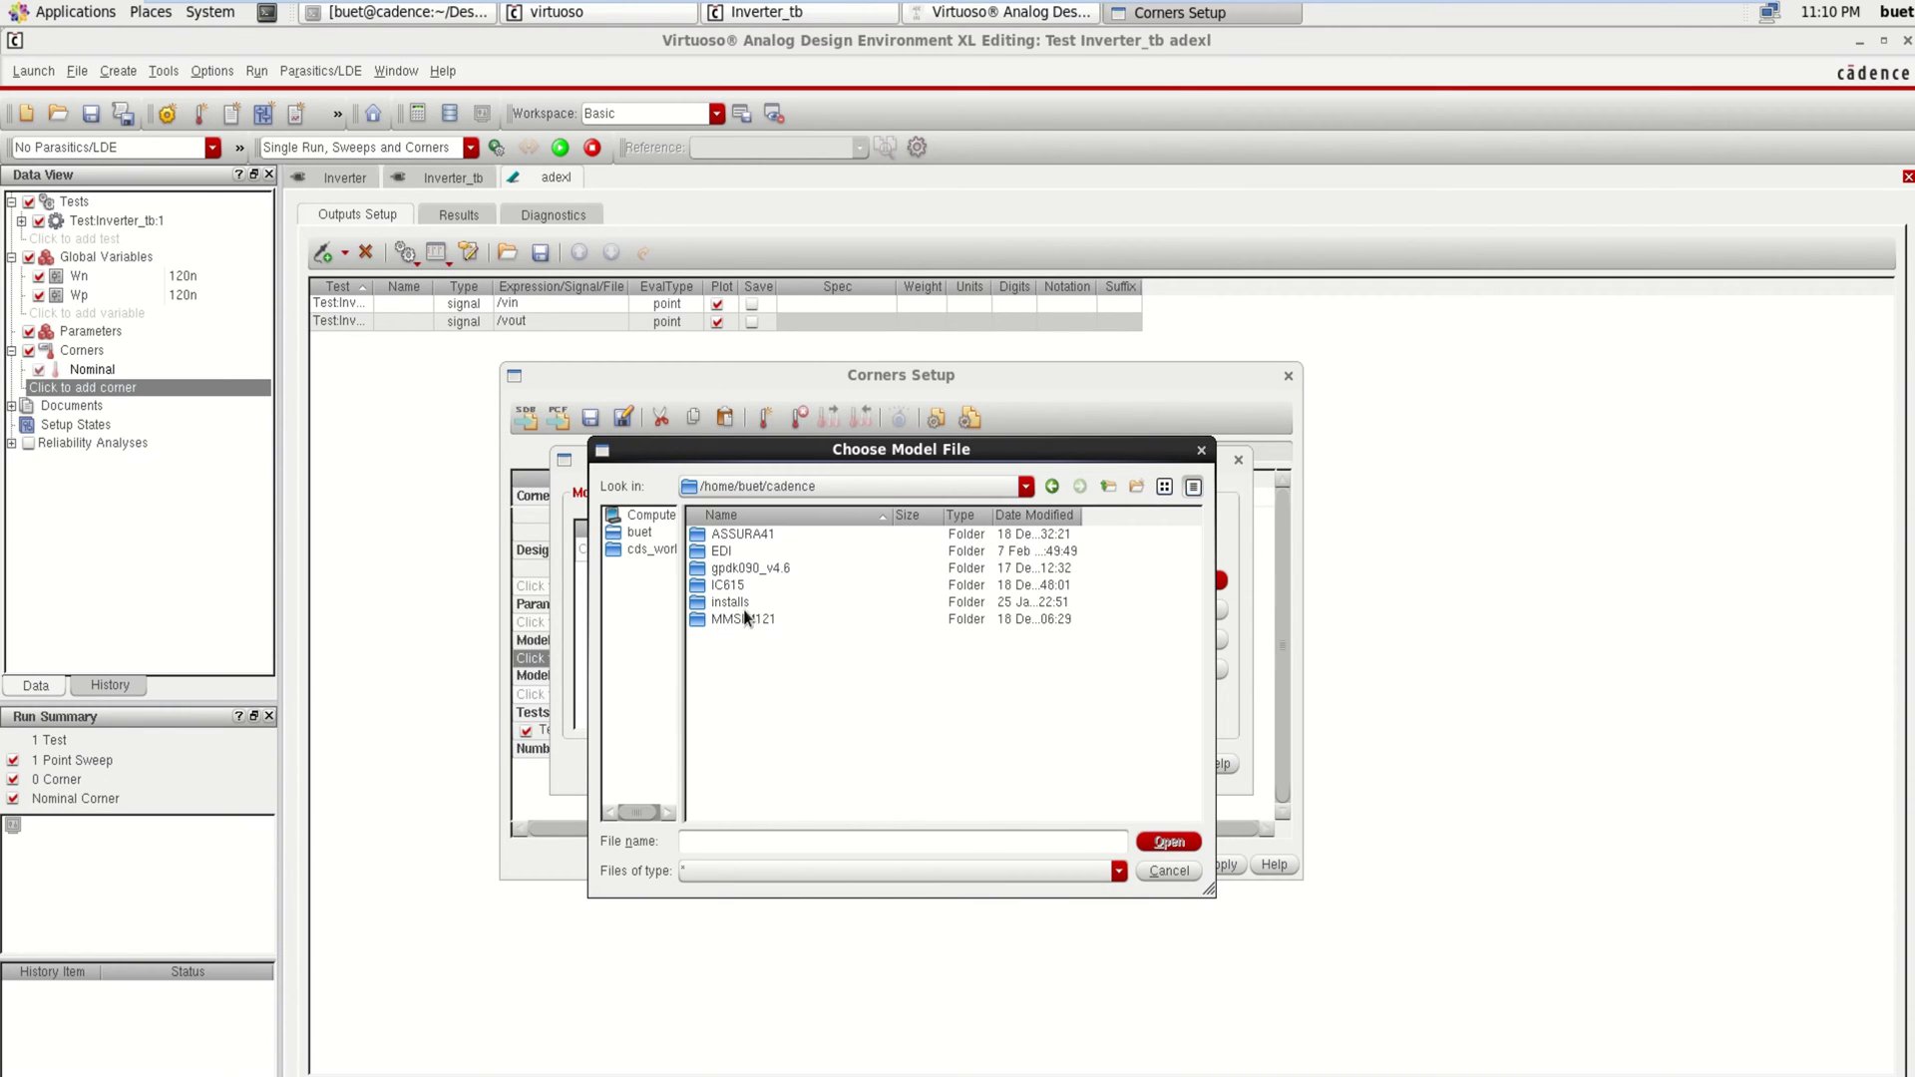
pyautogui.click(764, 572)
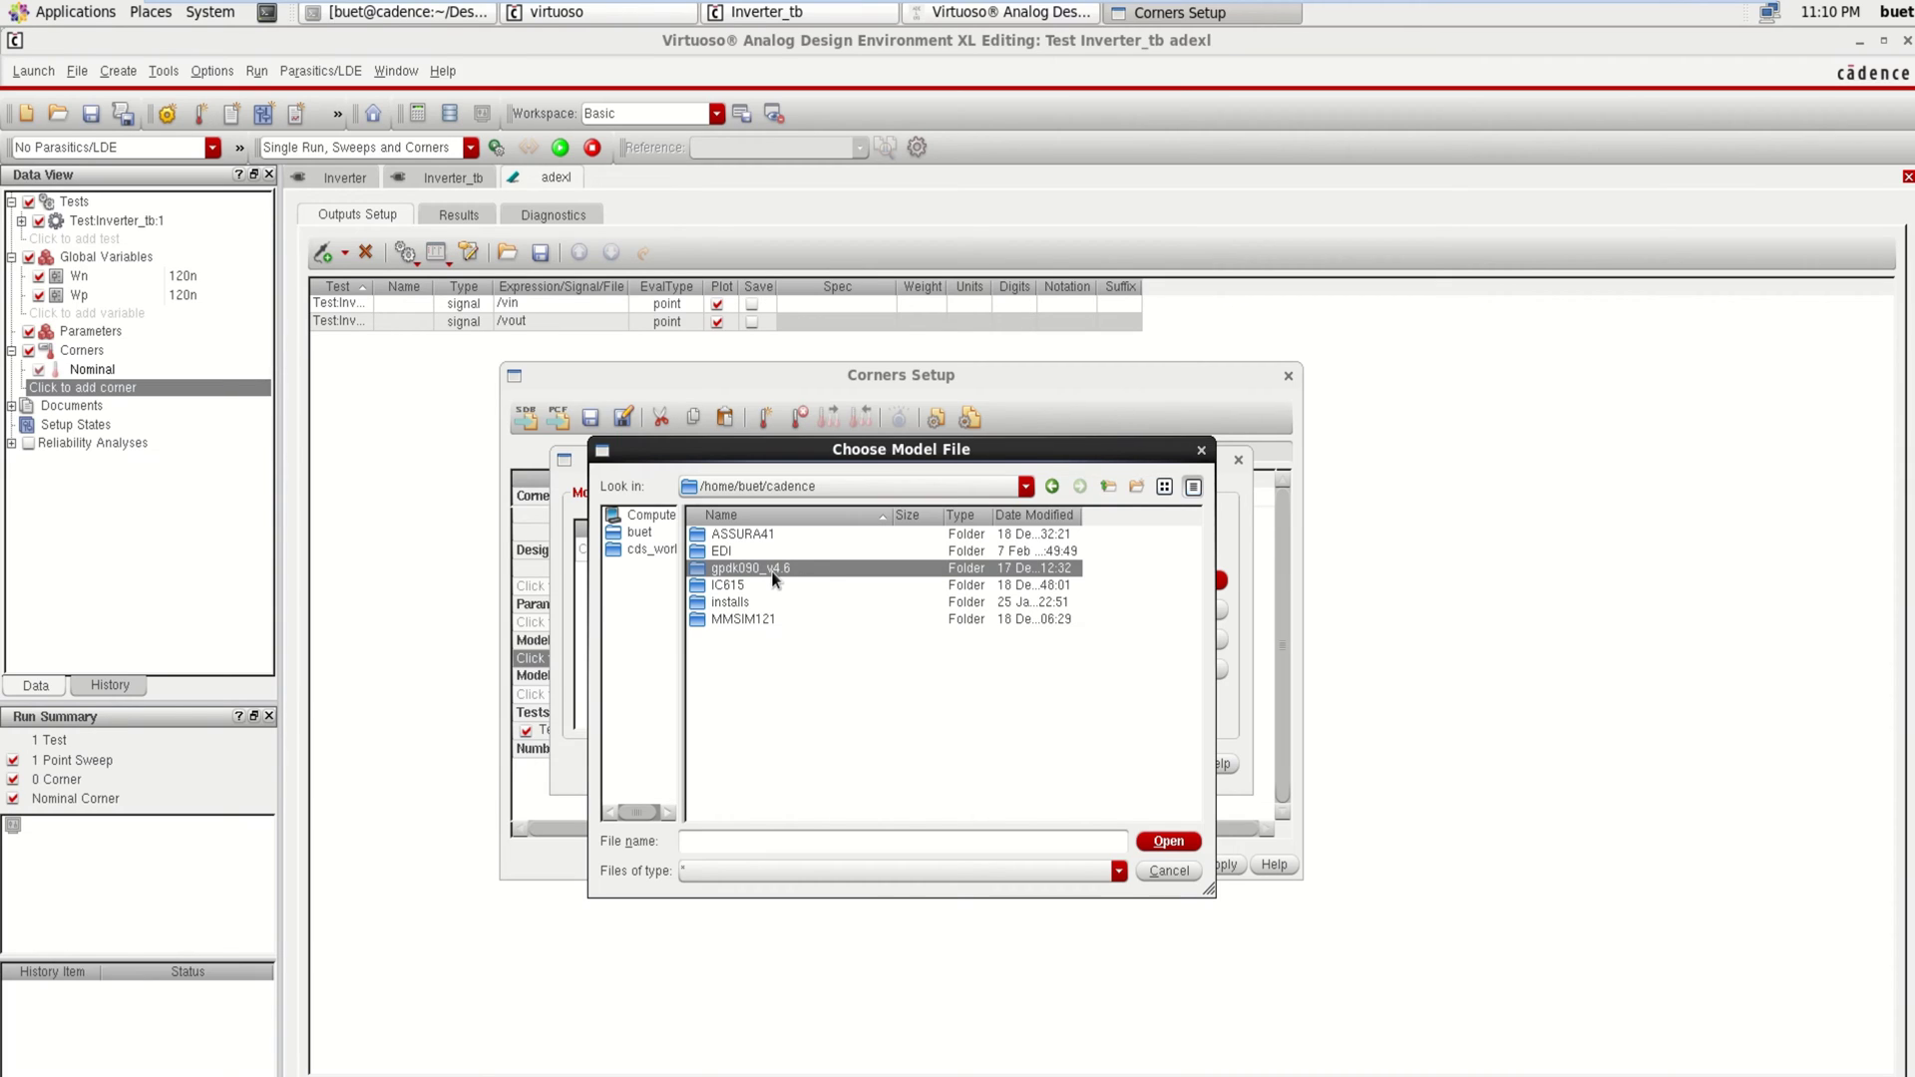
pyautogui.doubleClick(762, 572)
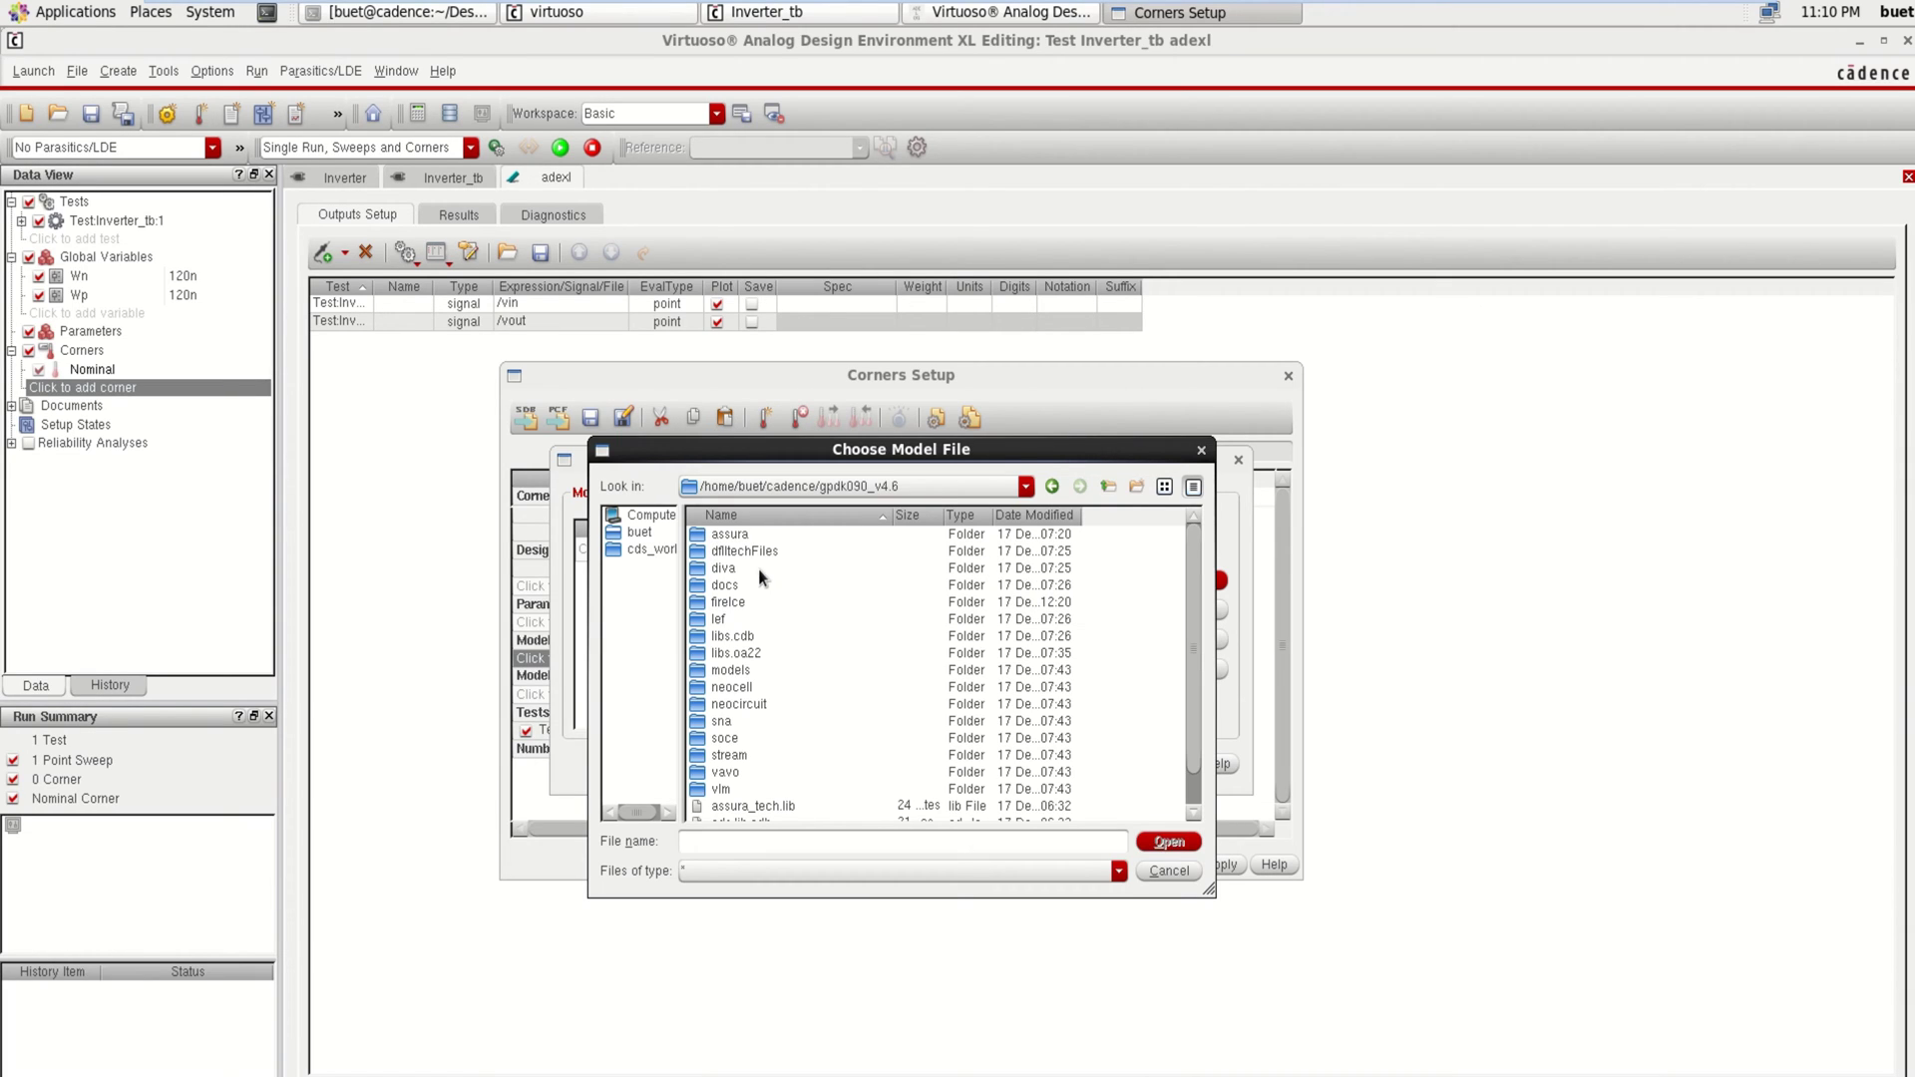
pyautogui.click(725, 672)
pyautogui.doubleClick(725, 673)
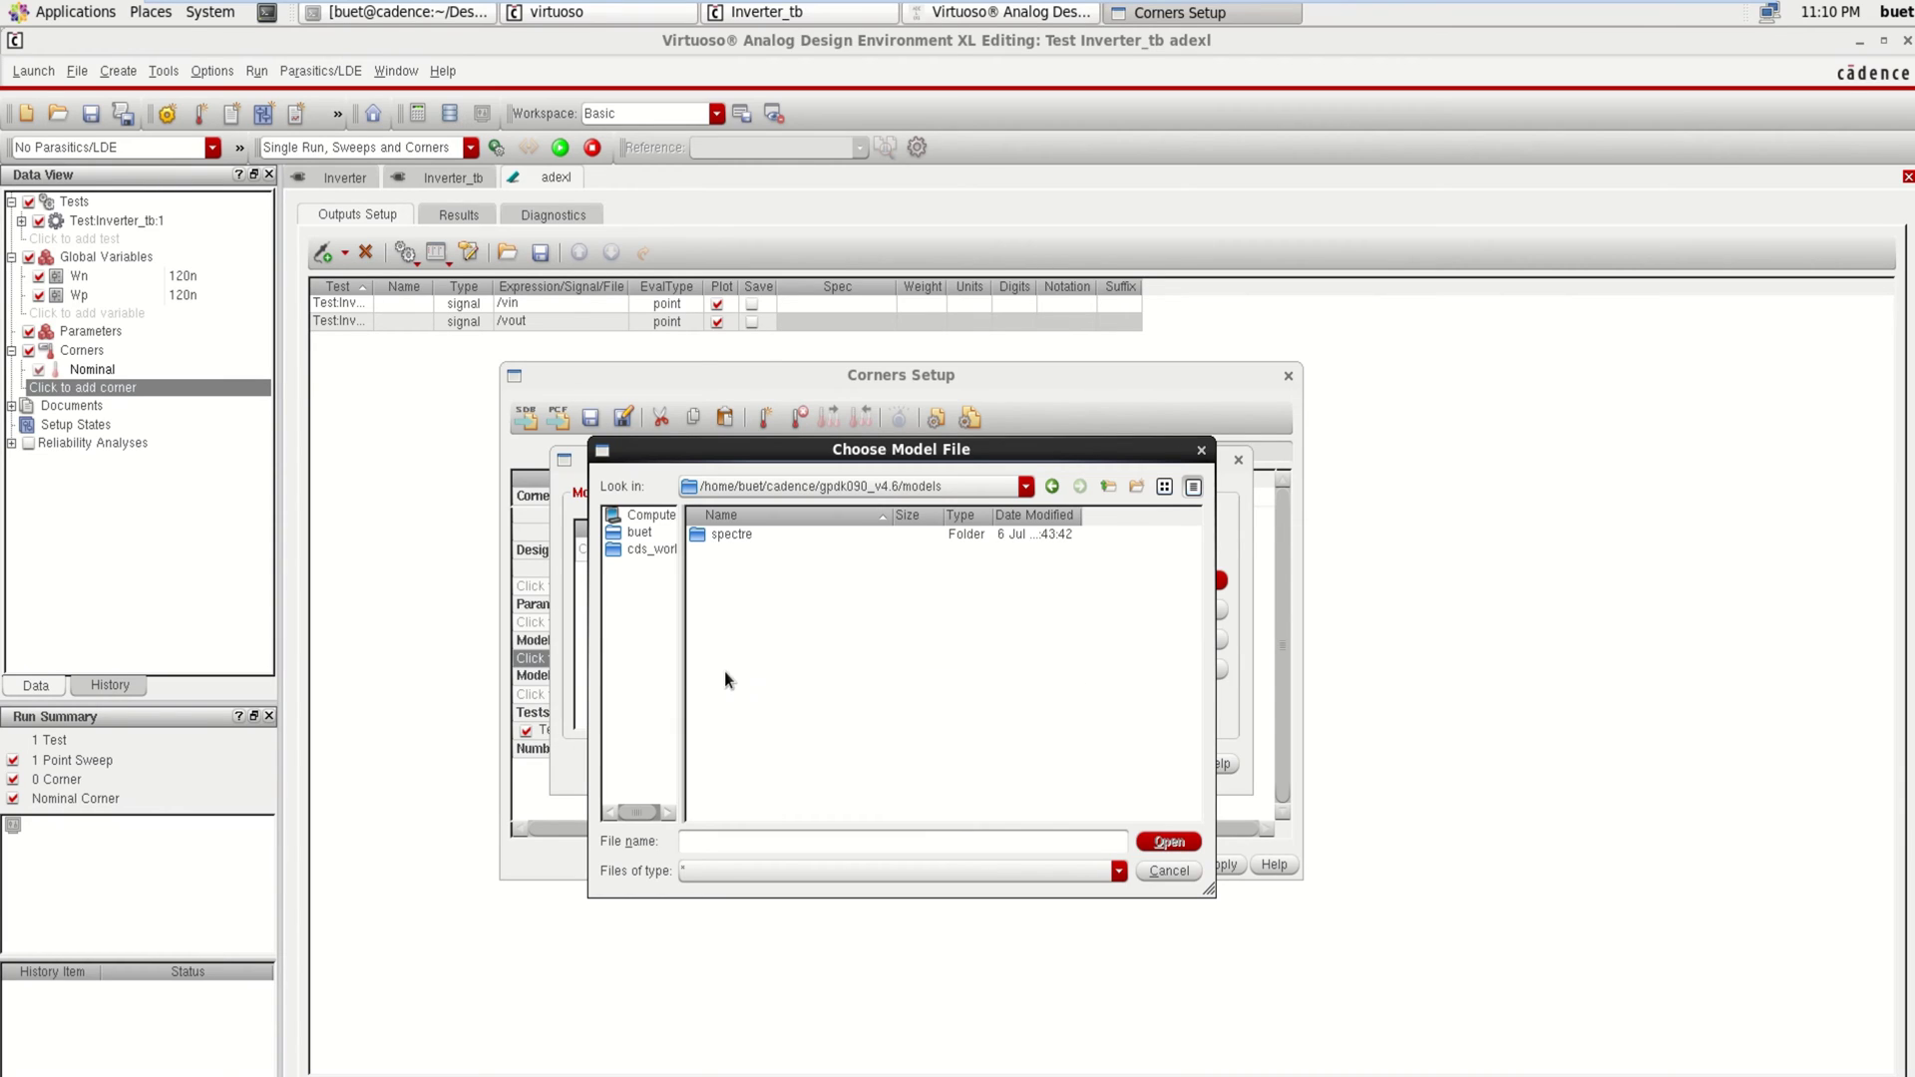
pyautogui.doubleClick(716, 538)
pyautogui.click(716, 539)
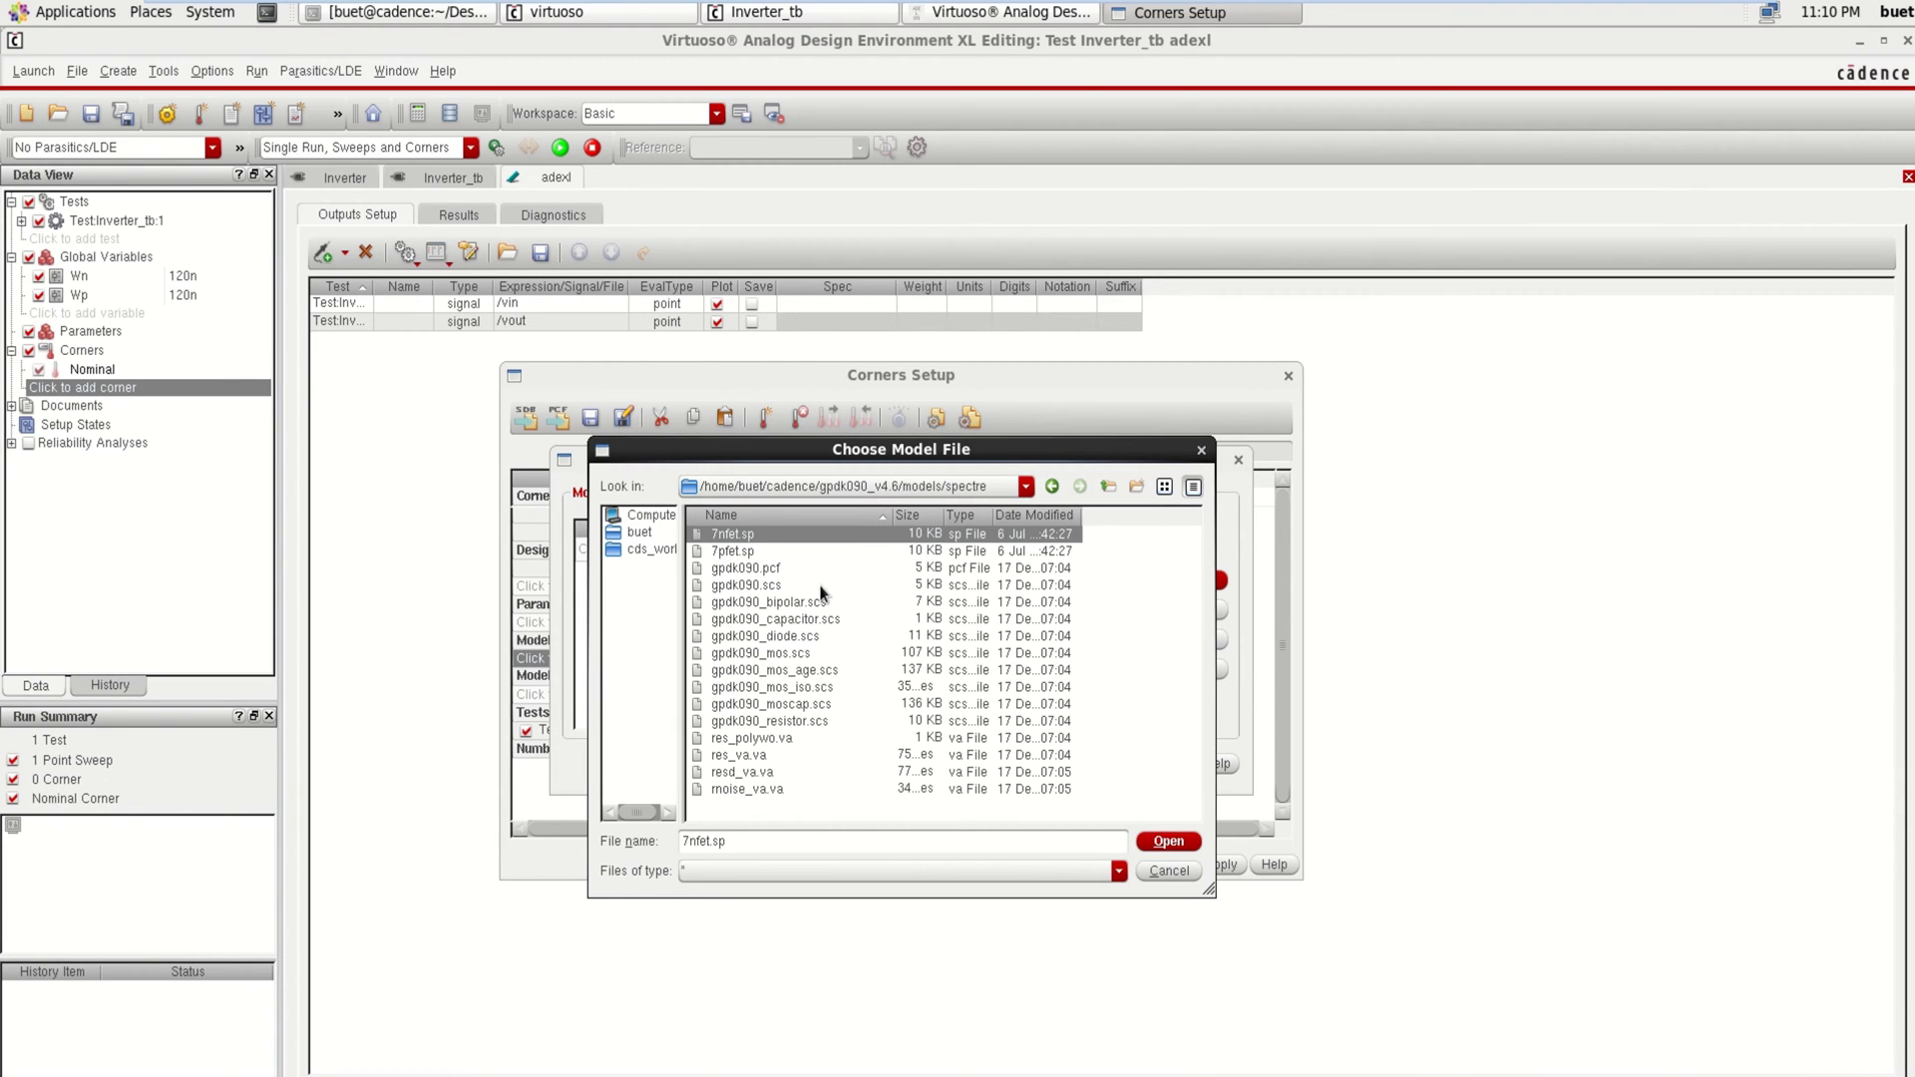
# - Choose gpdk090.scs as the corner's model file
pyautogui.click(756, 583)
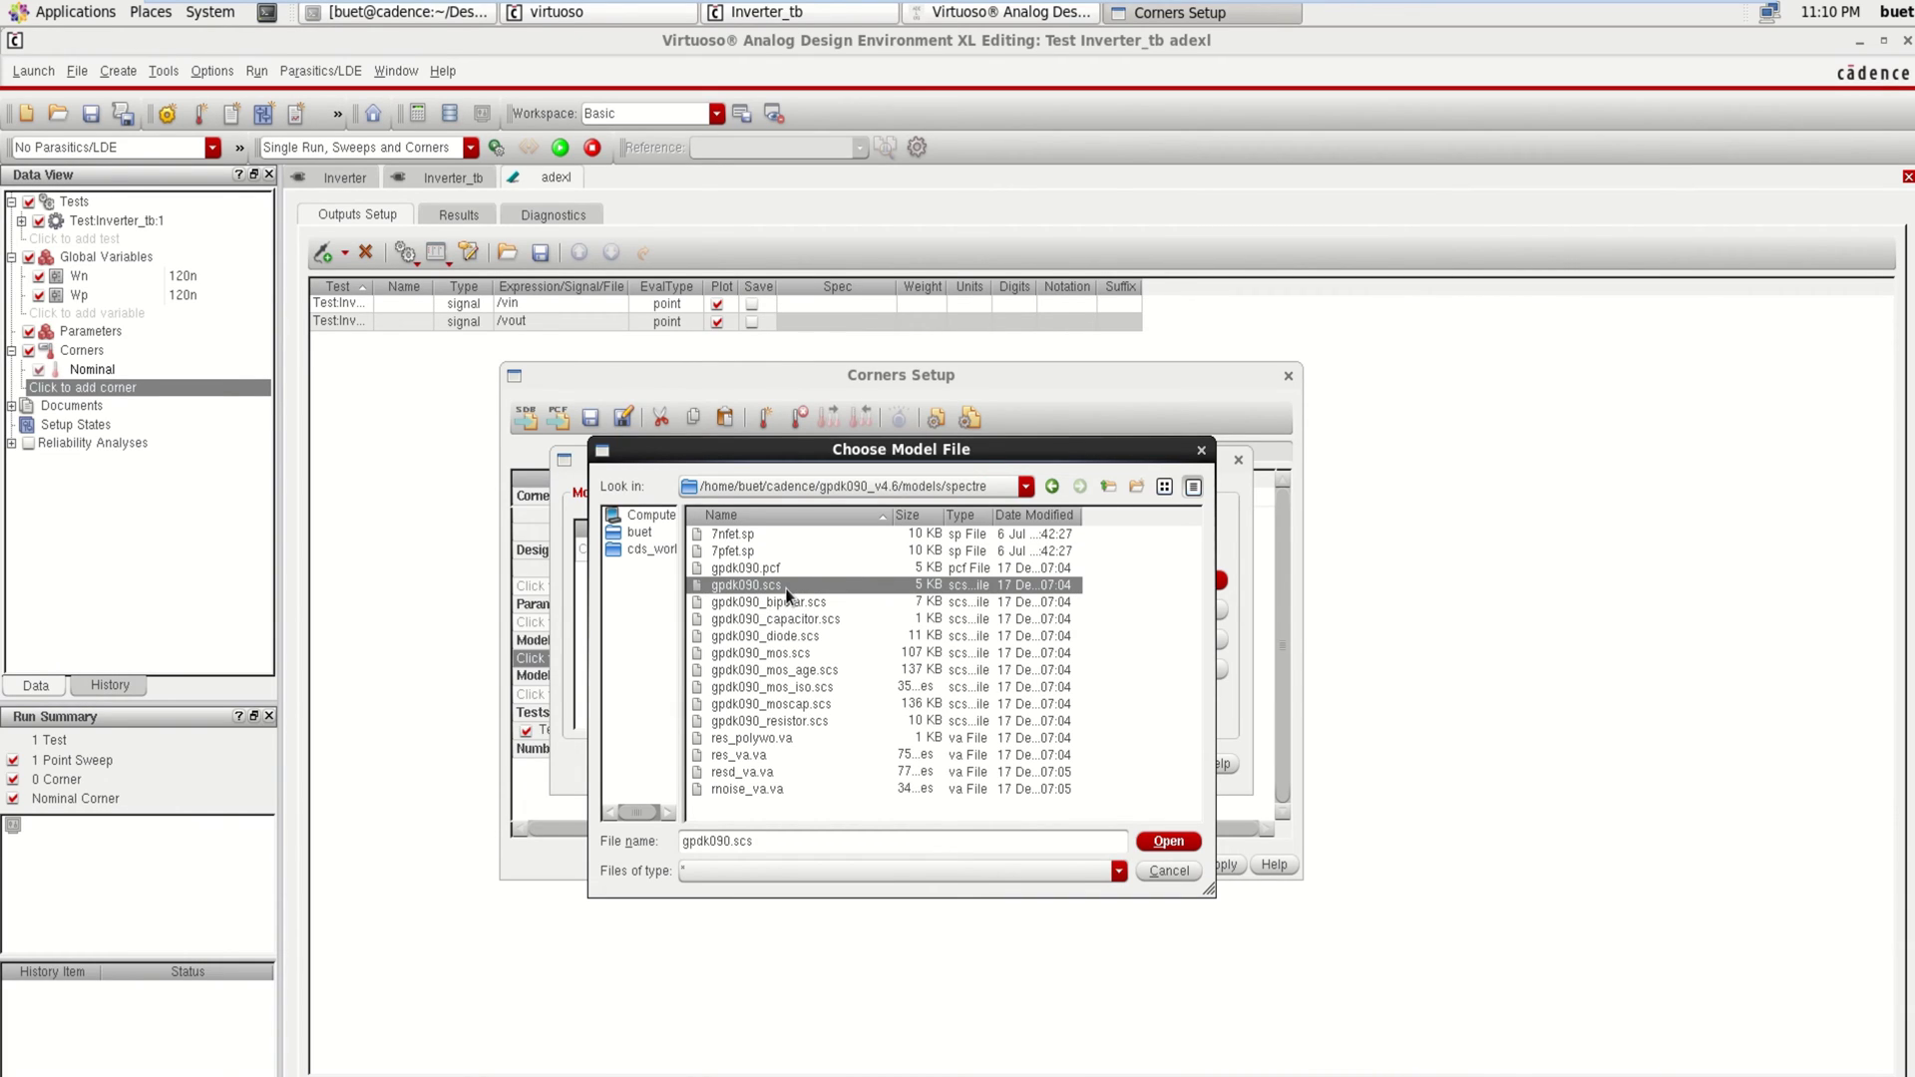
pyautogui.click(770, 603)
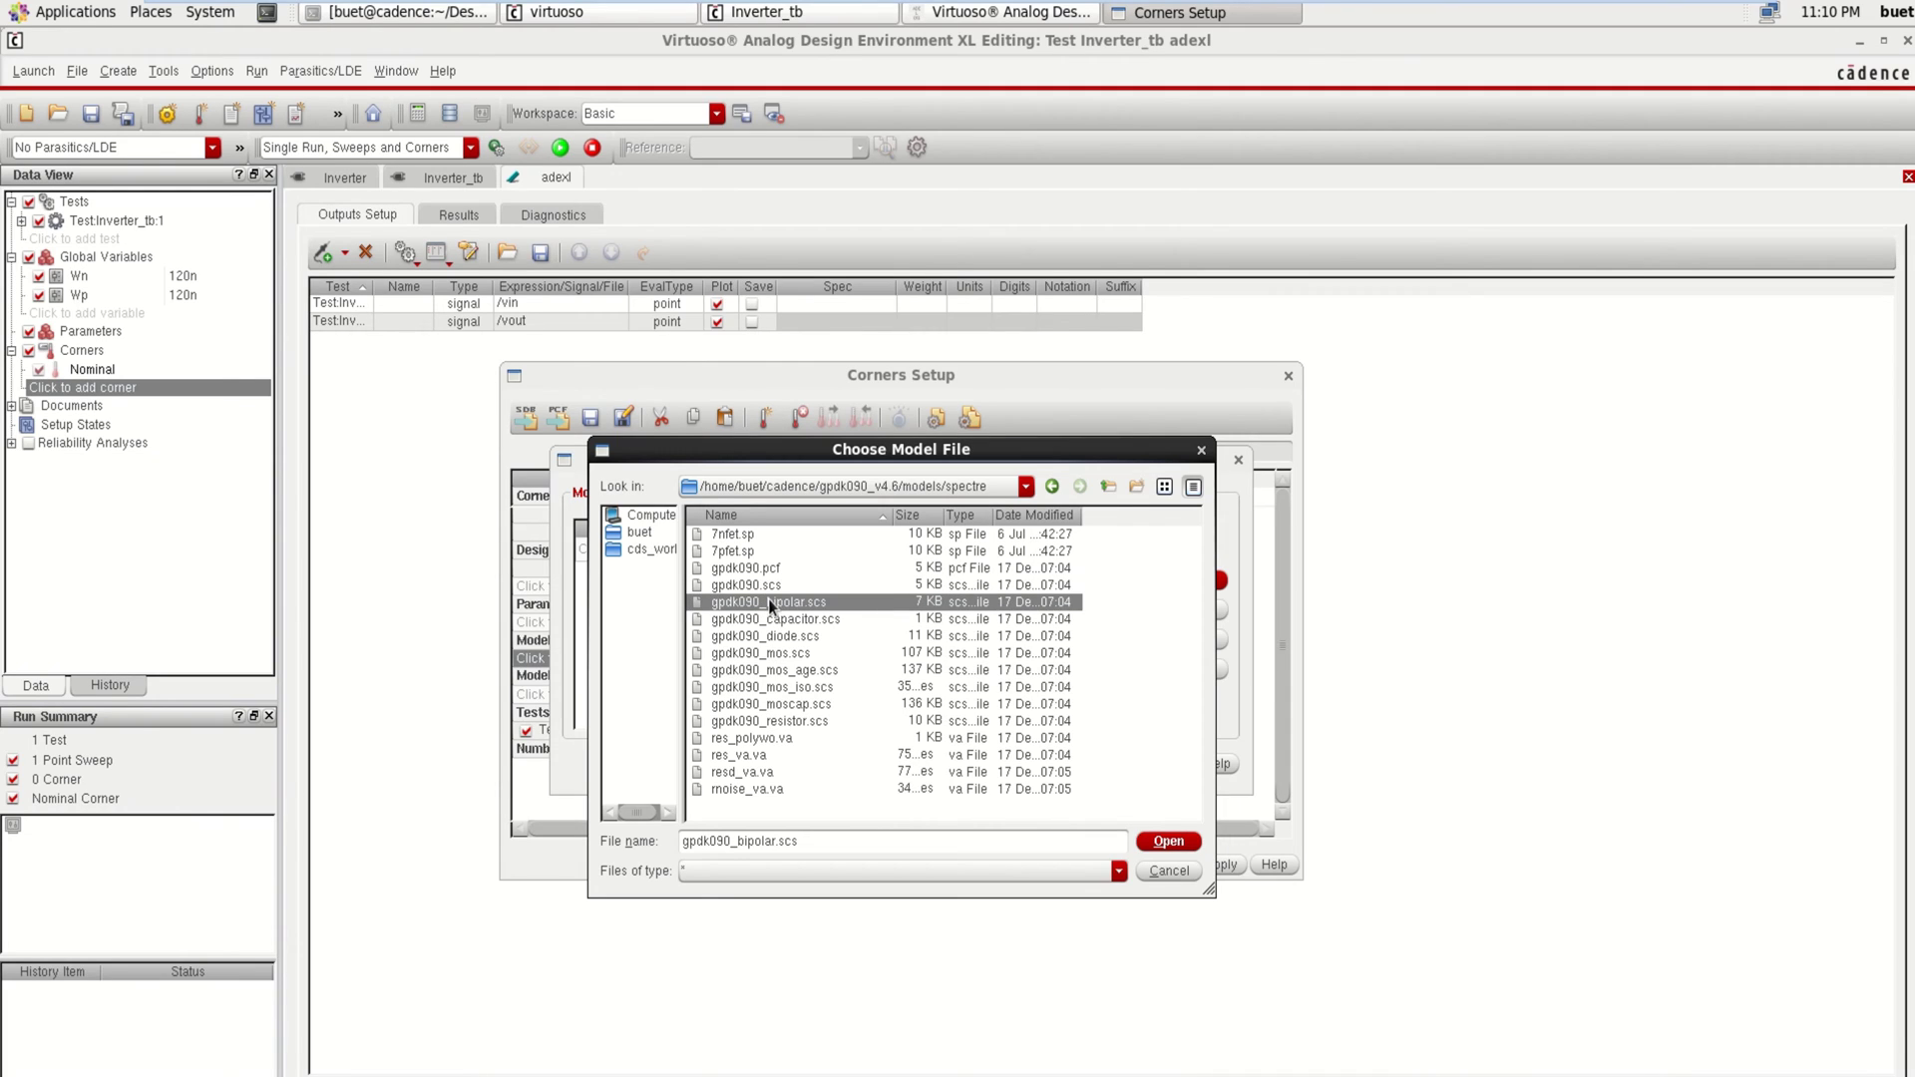
pyautogui.click(767, 585)
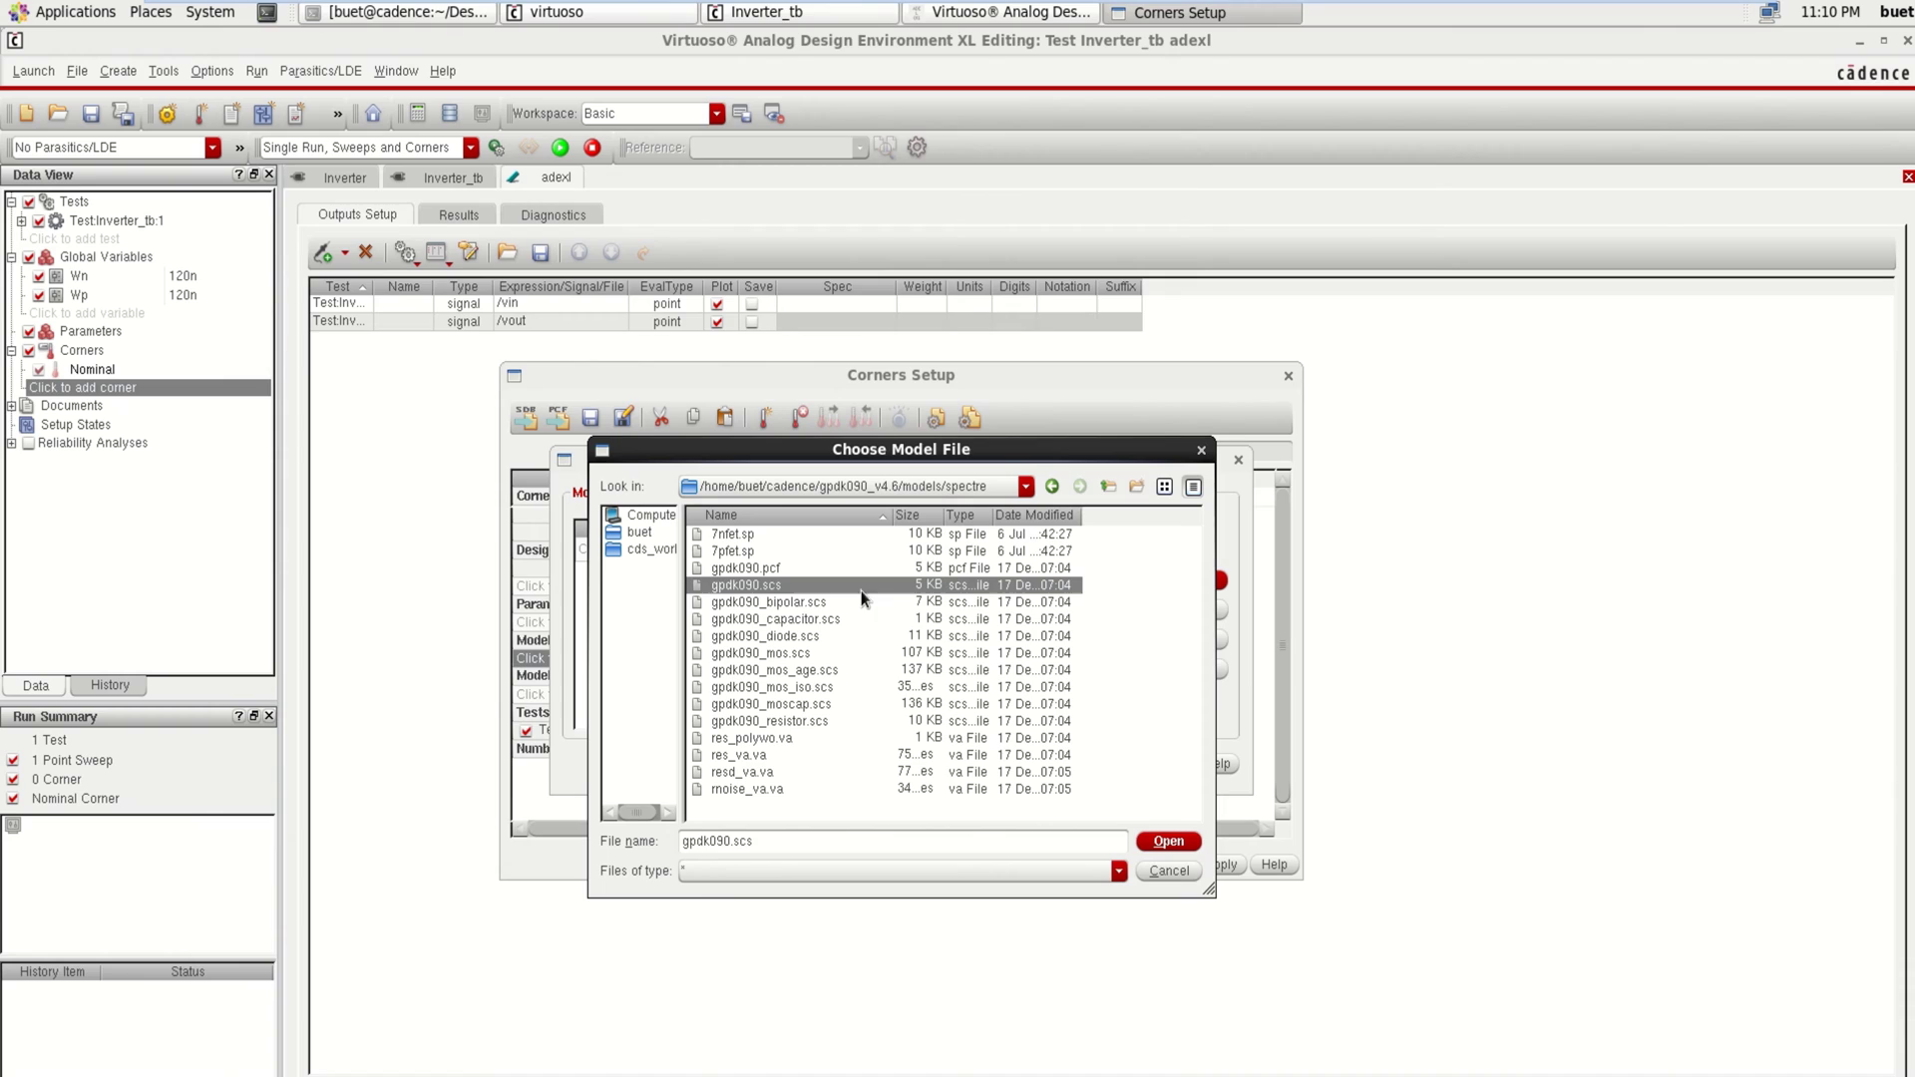
pyautogui.click(1169, 843)
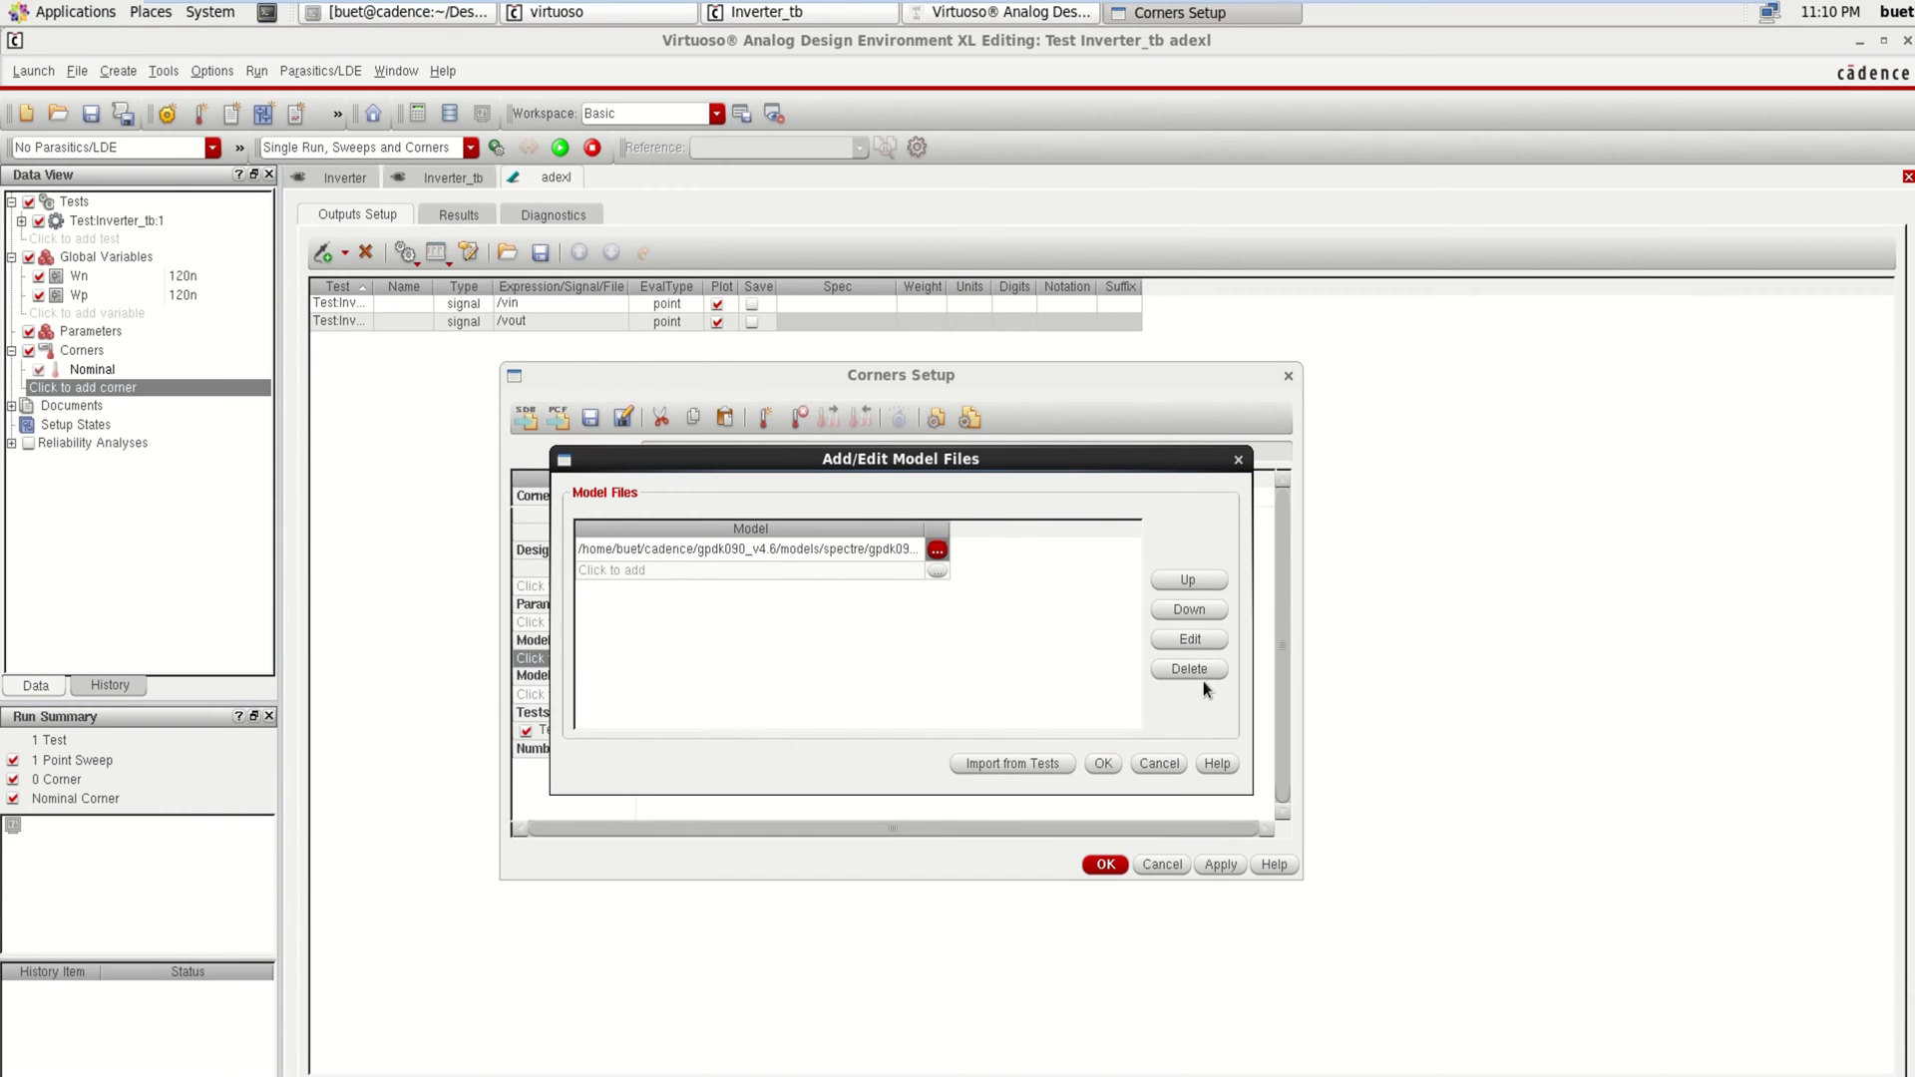
# - Accept the model file list and enable gpdk090.scs for corner C0
pyautogui.click(1103, 763)
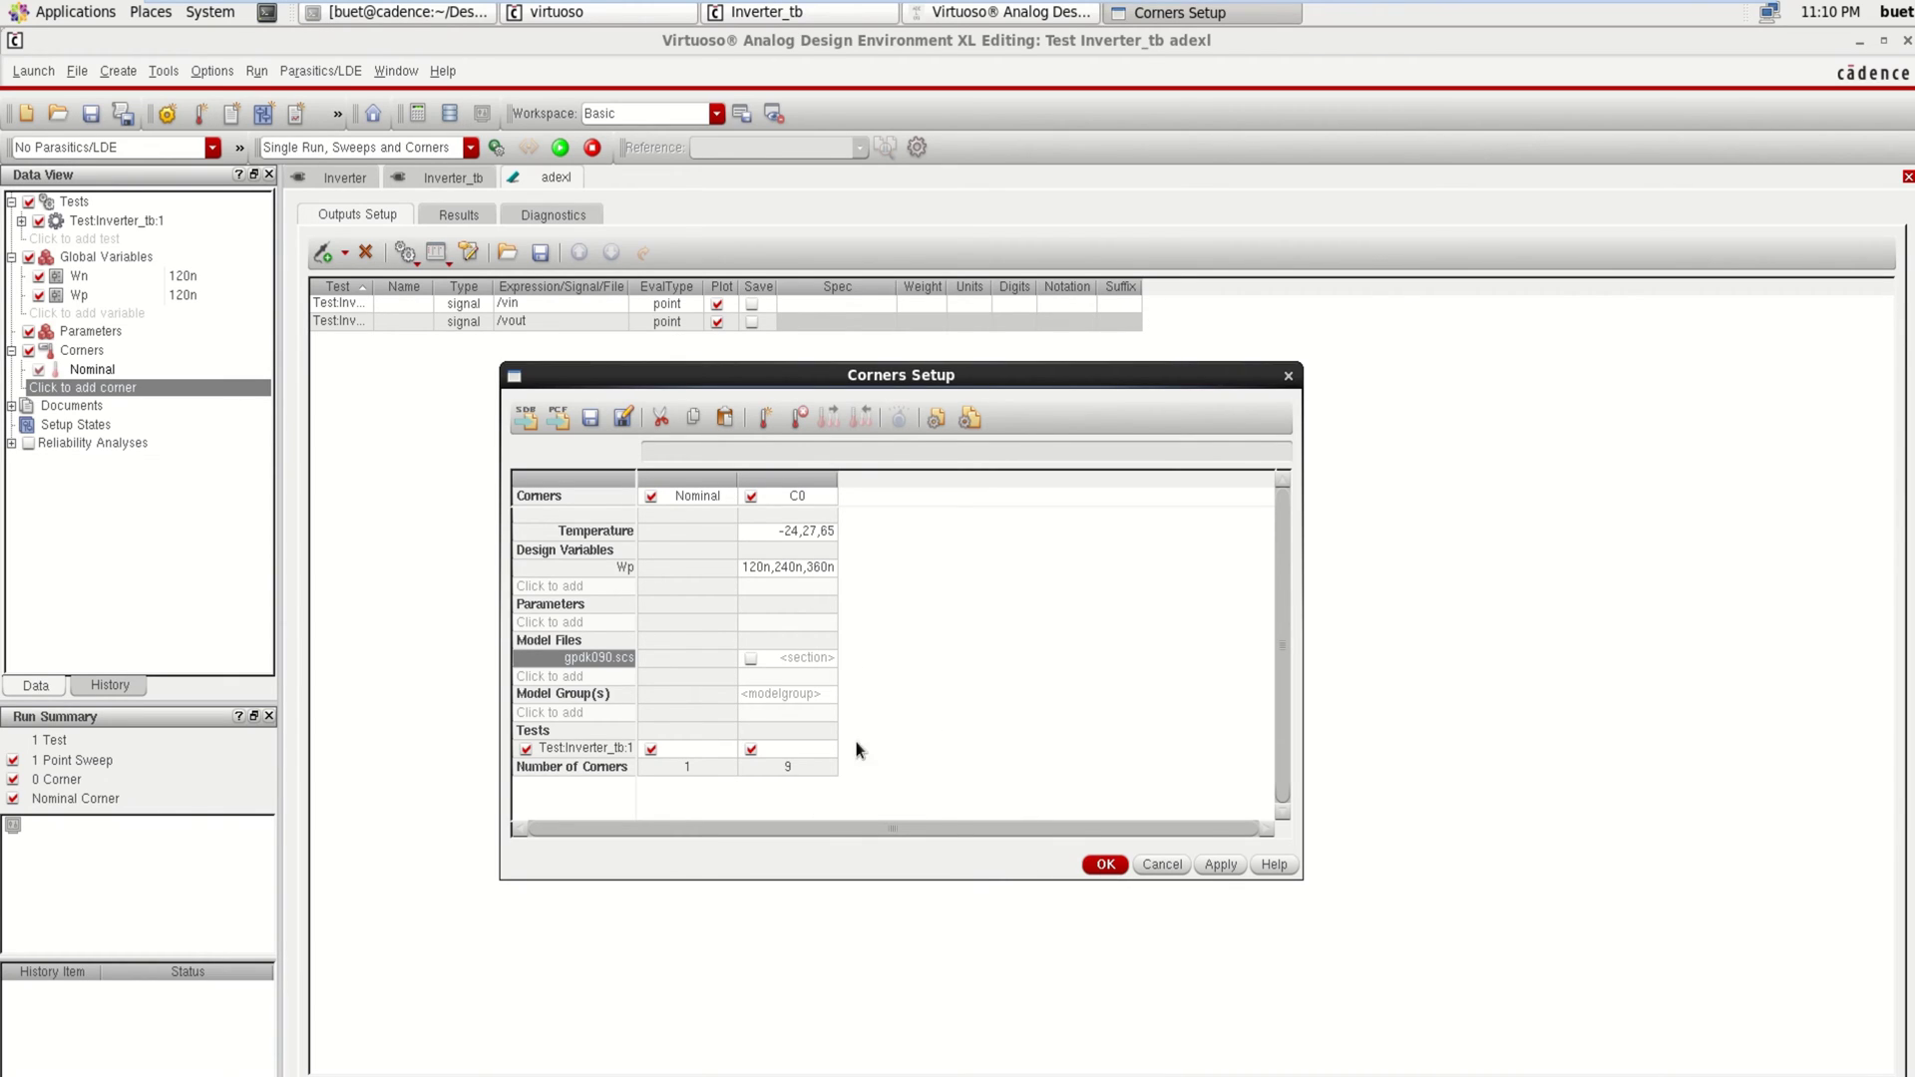
pyautogui.click(928, 678)
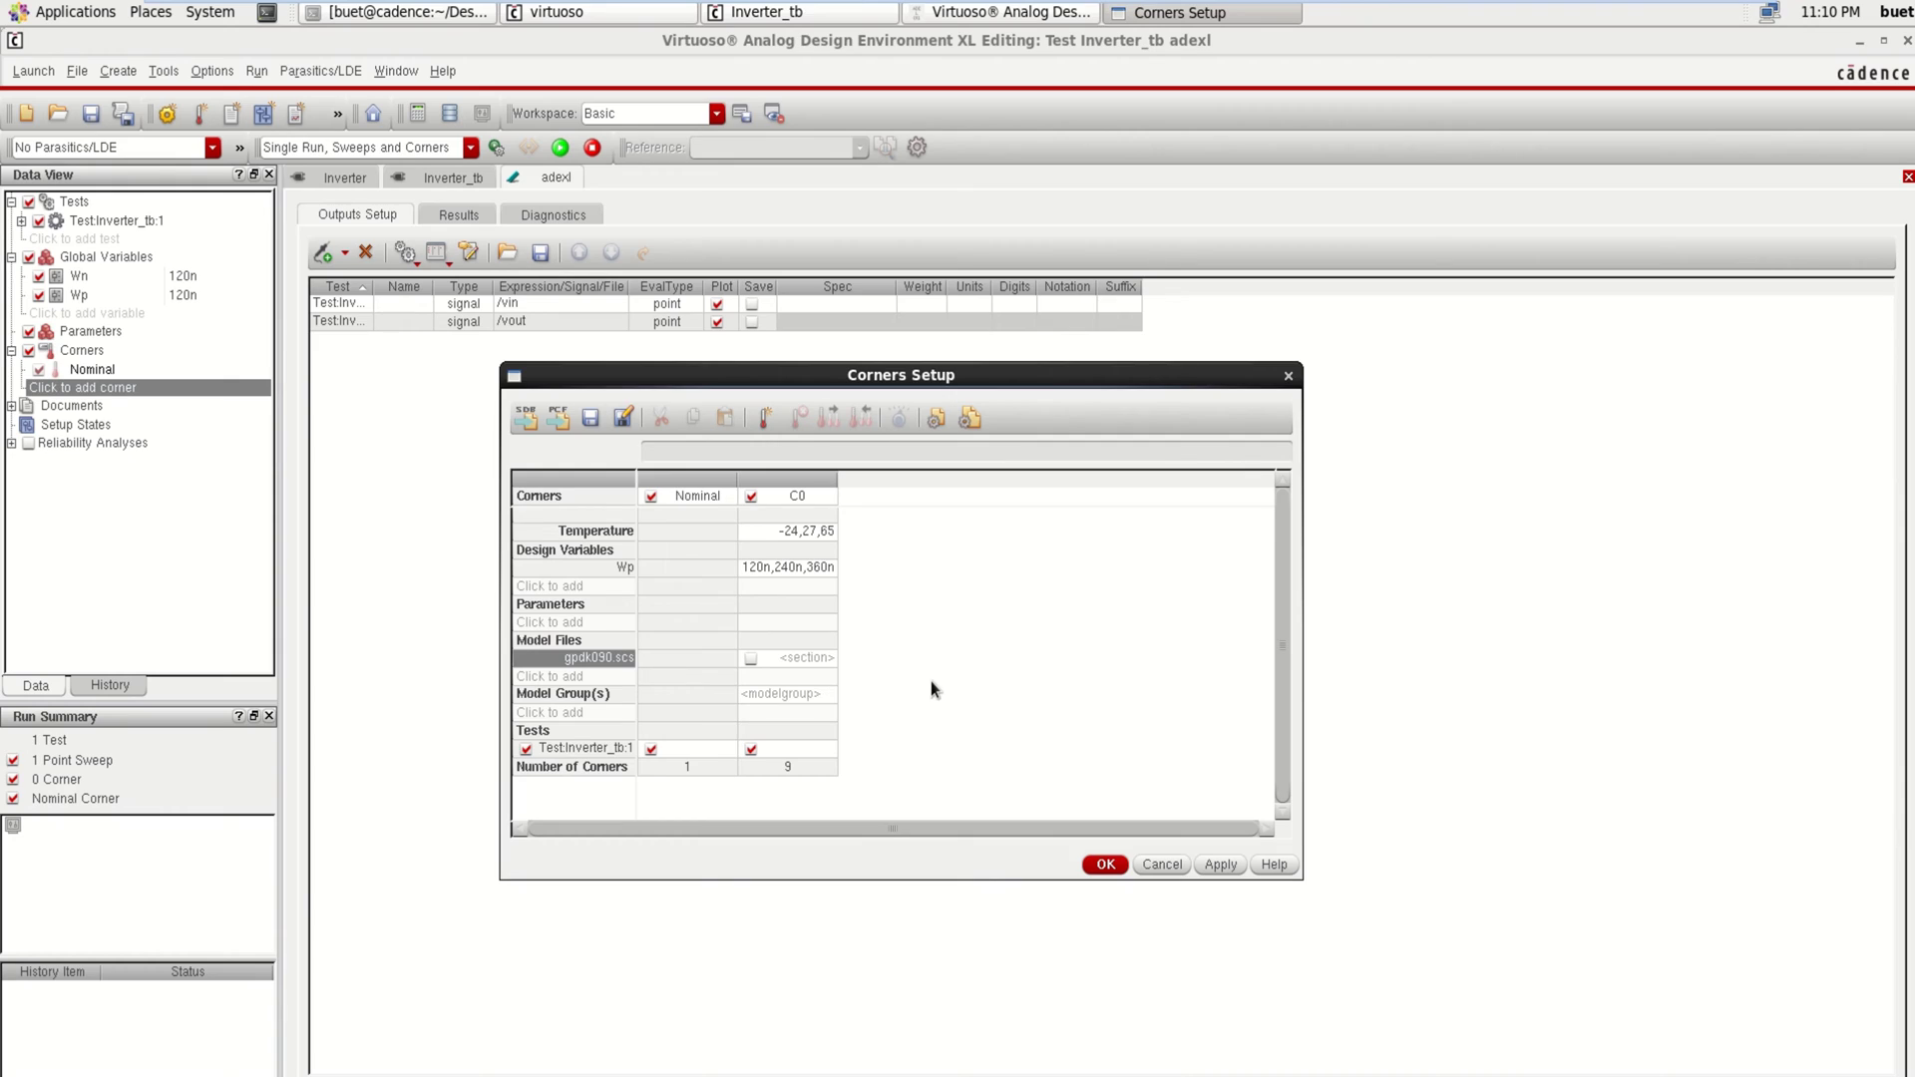
pyautogui.click(750, 661)
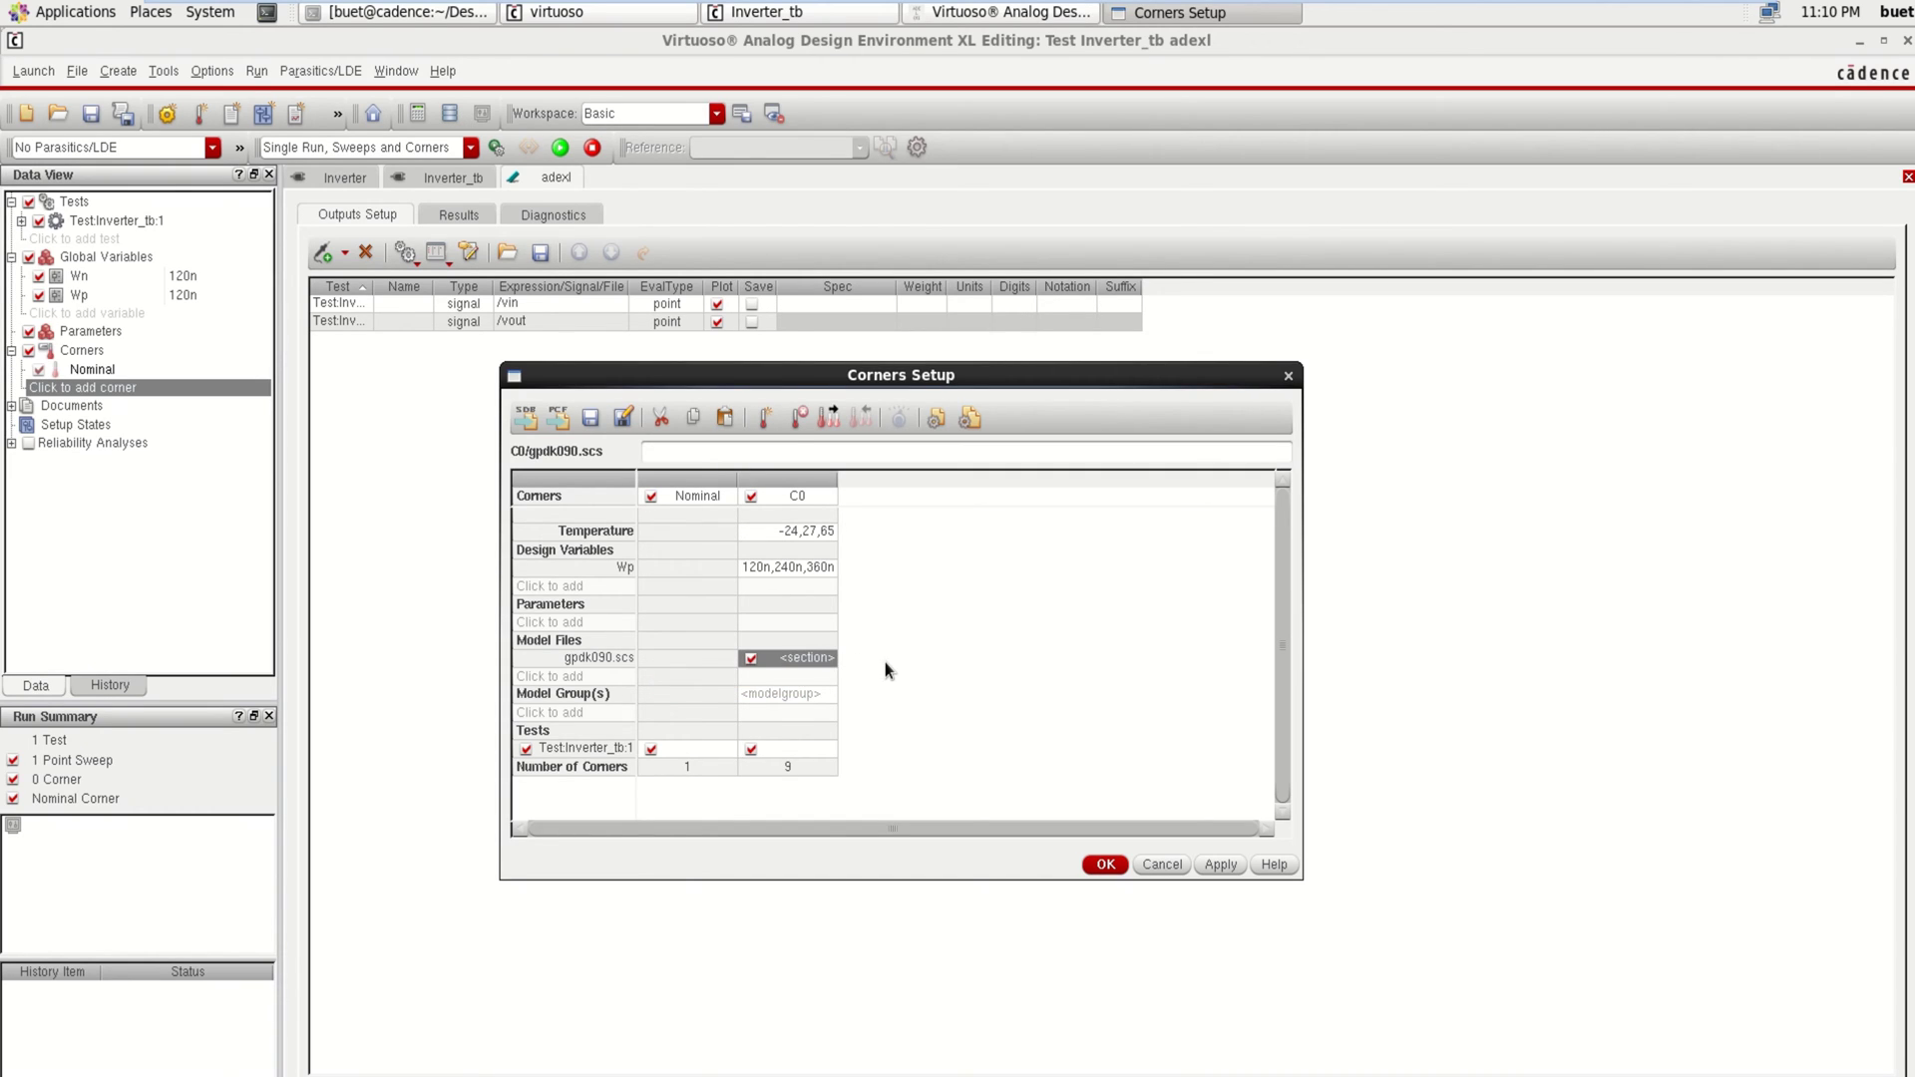
# - Select sections FF, FS, SF and SS for C0 and confirm the 36-corner setup
pyautogui.click(817, 662)
pyautogui.click(790, 658)
pyautogui.click(828, 658)
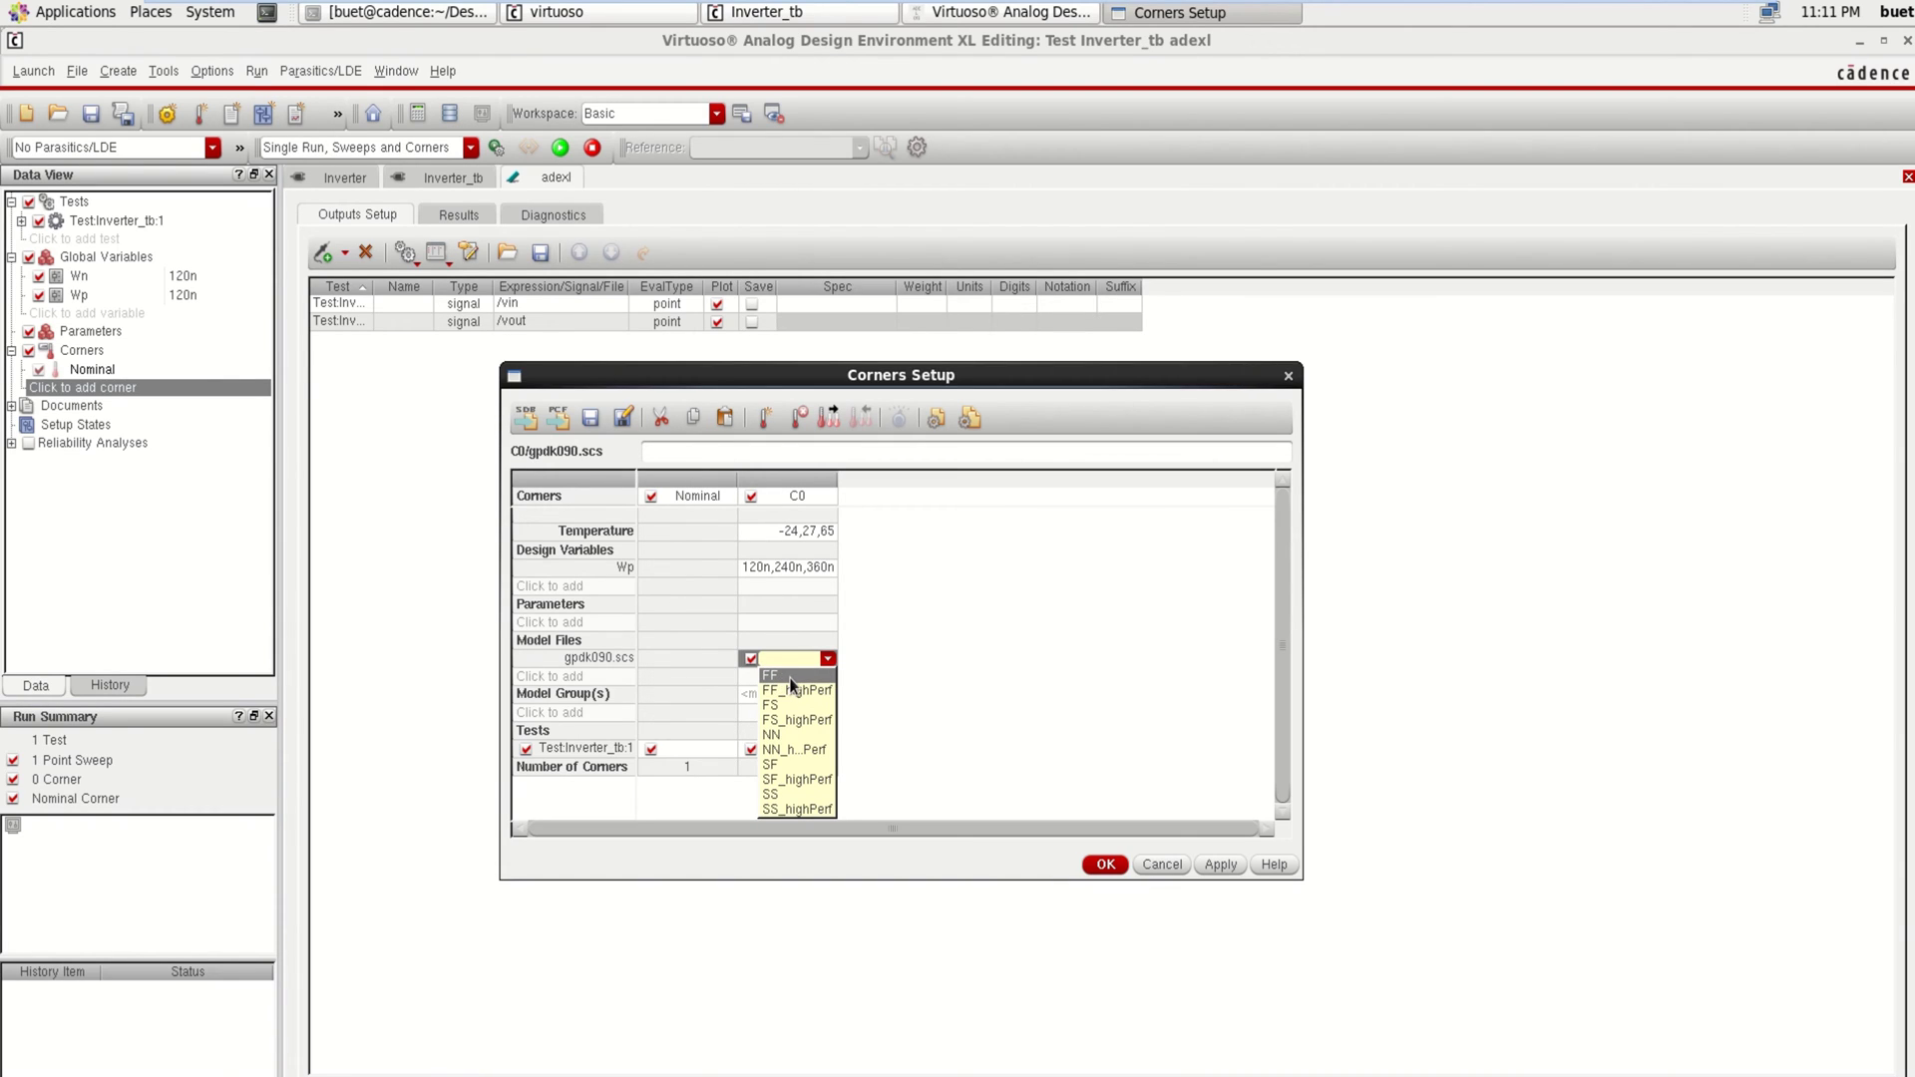
pyautogui.click(792, 678)
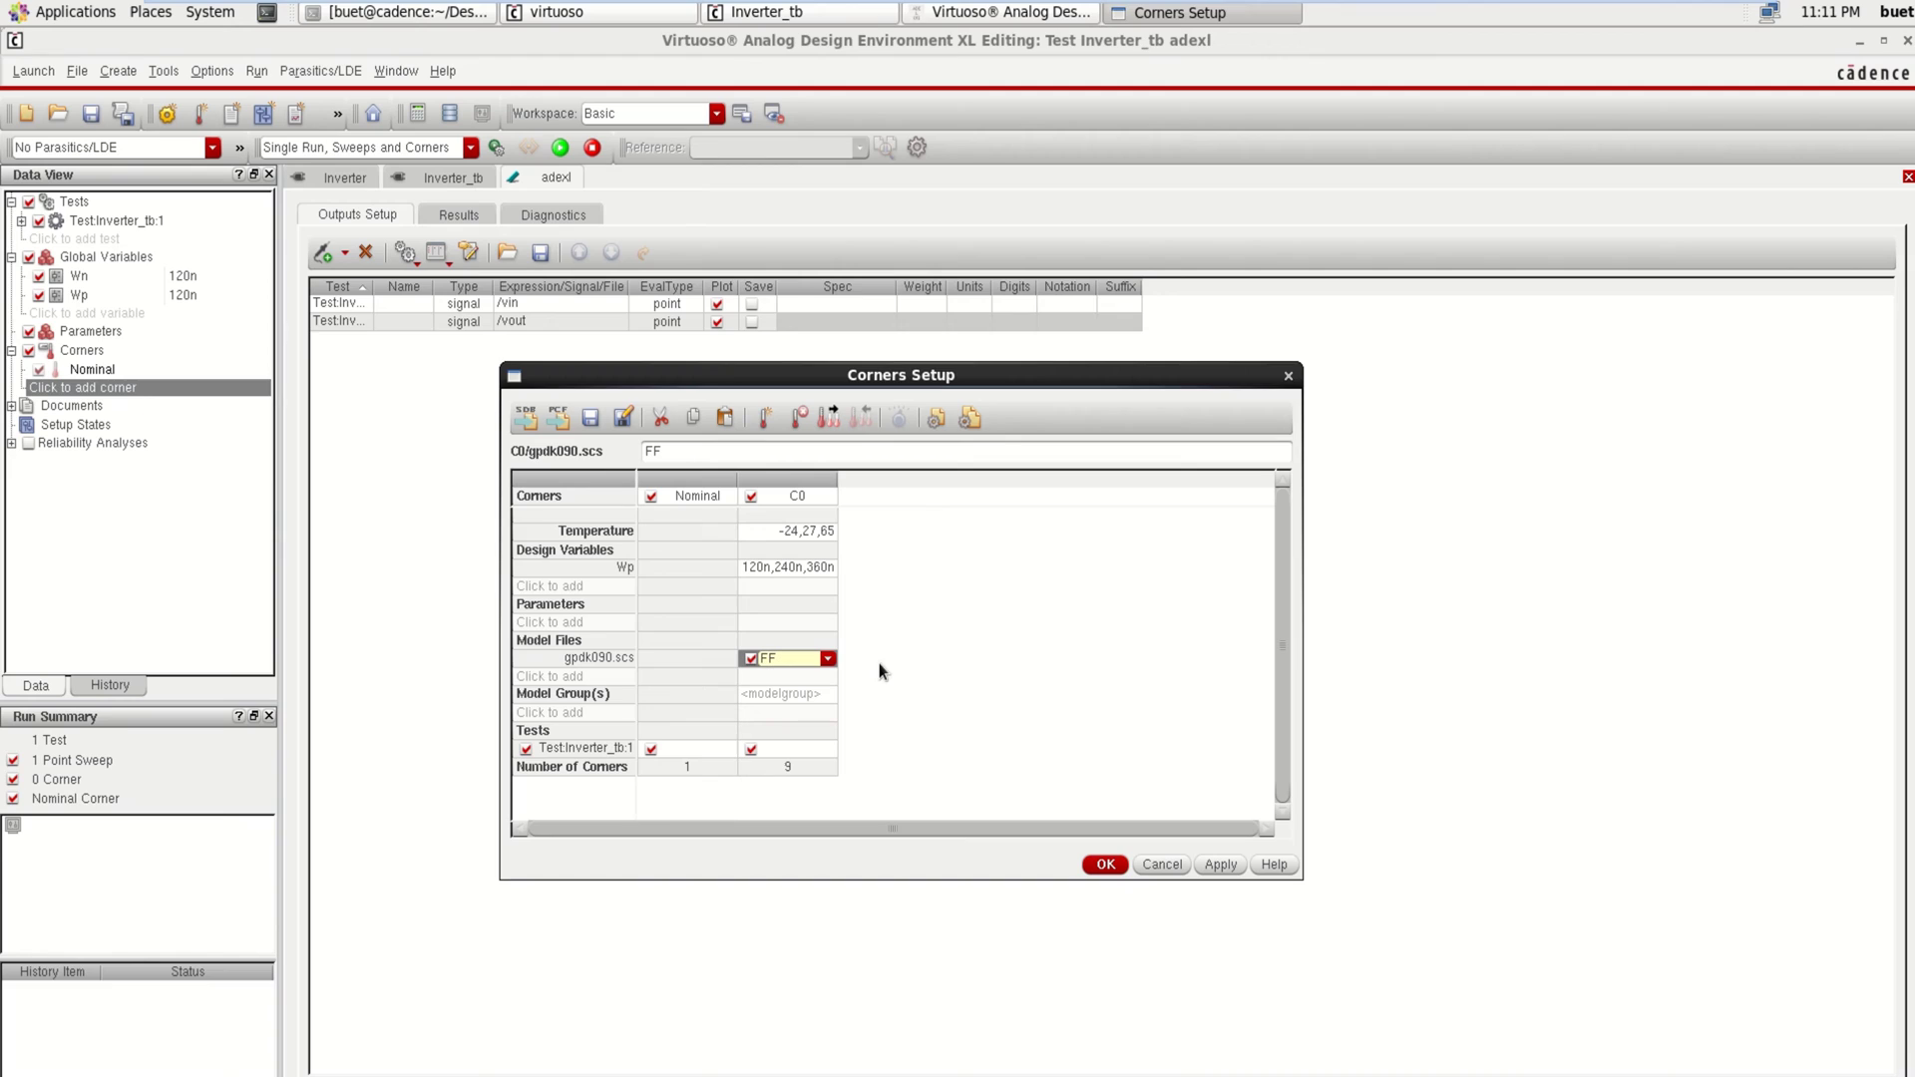
pyautogui.click(828, 660)
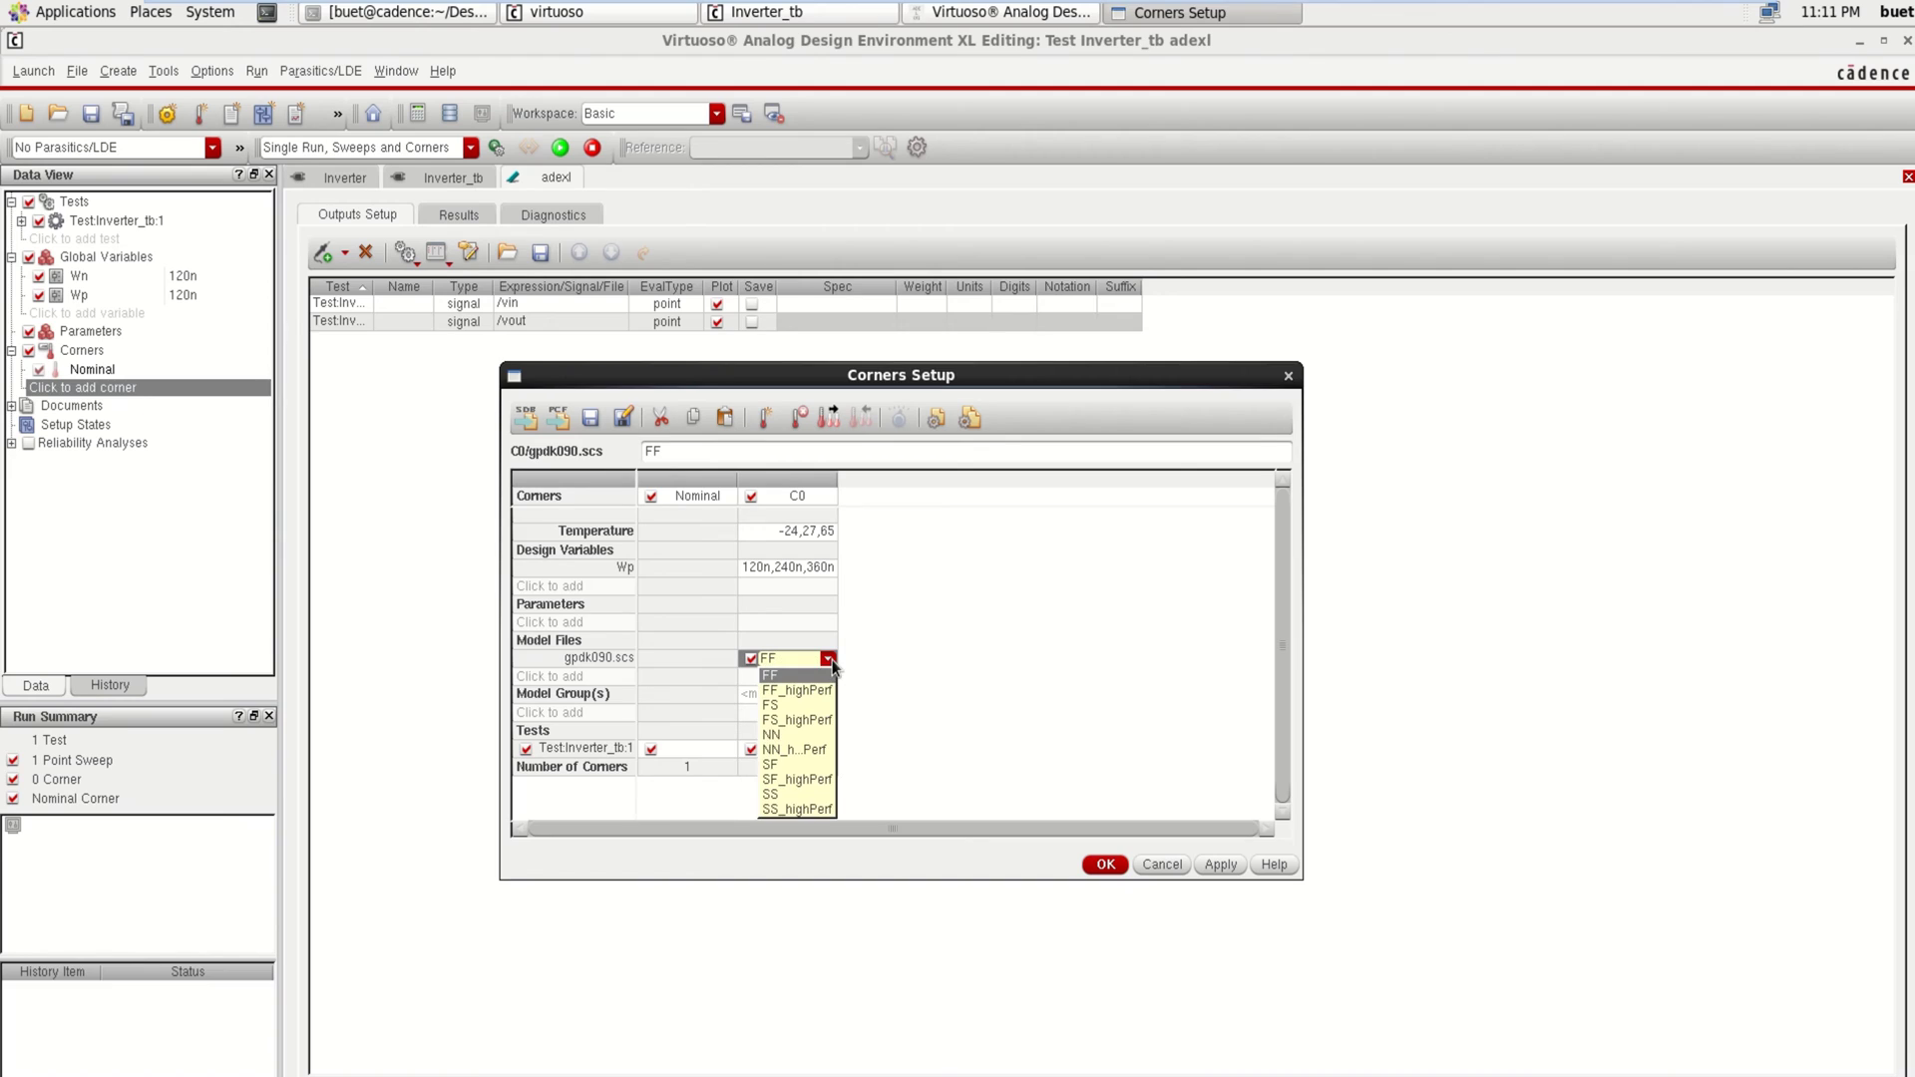
pyautogui.click(796, 706)
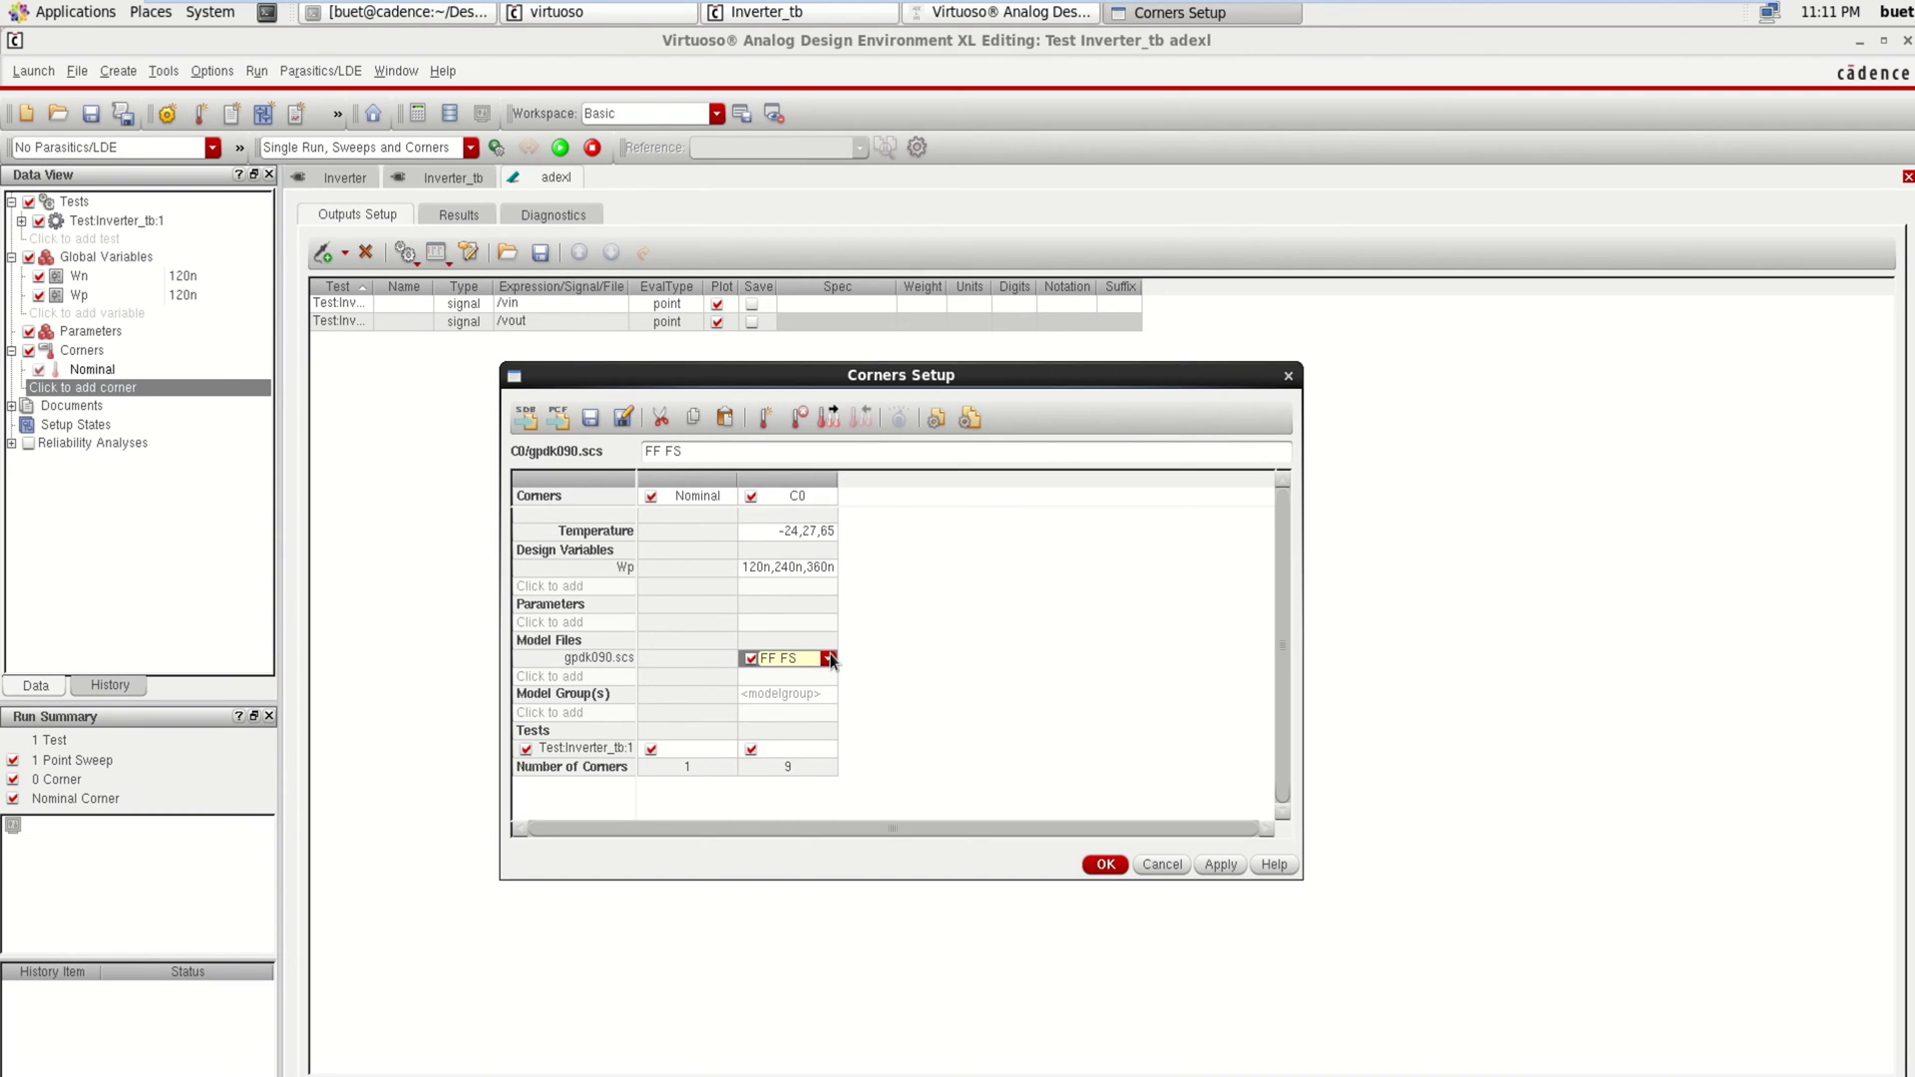
pyautogui.click(828, 660)
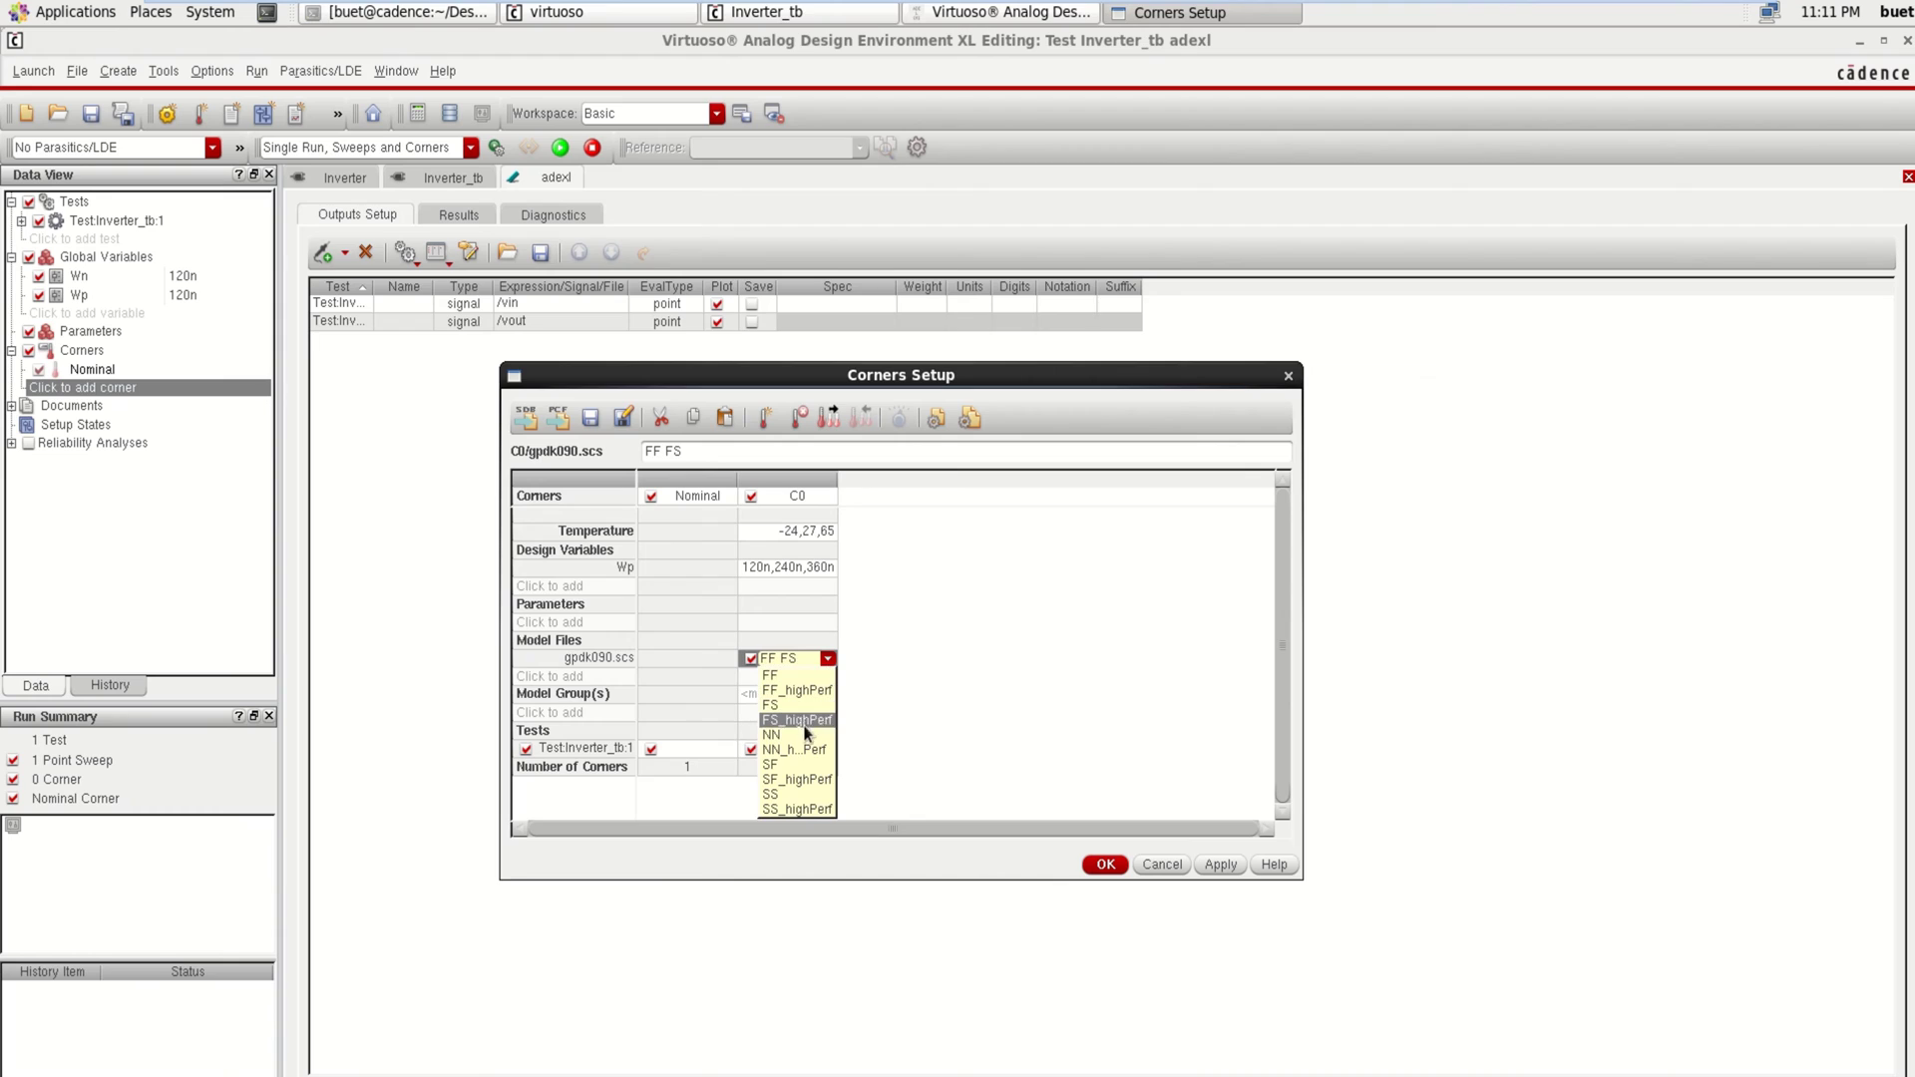
pyautogui.click(798, 766)
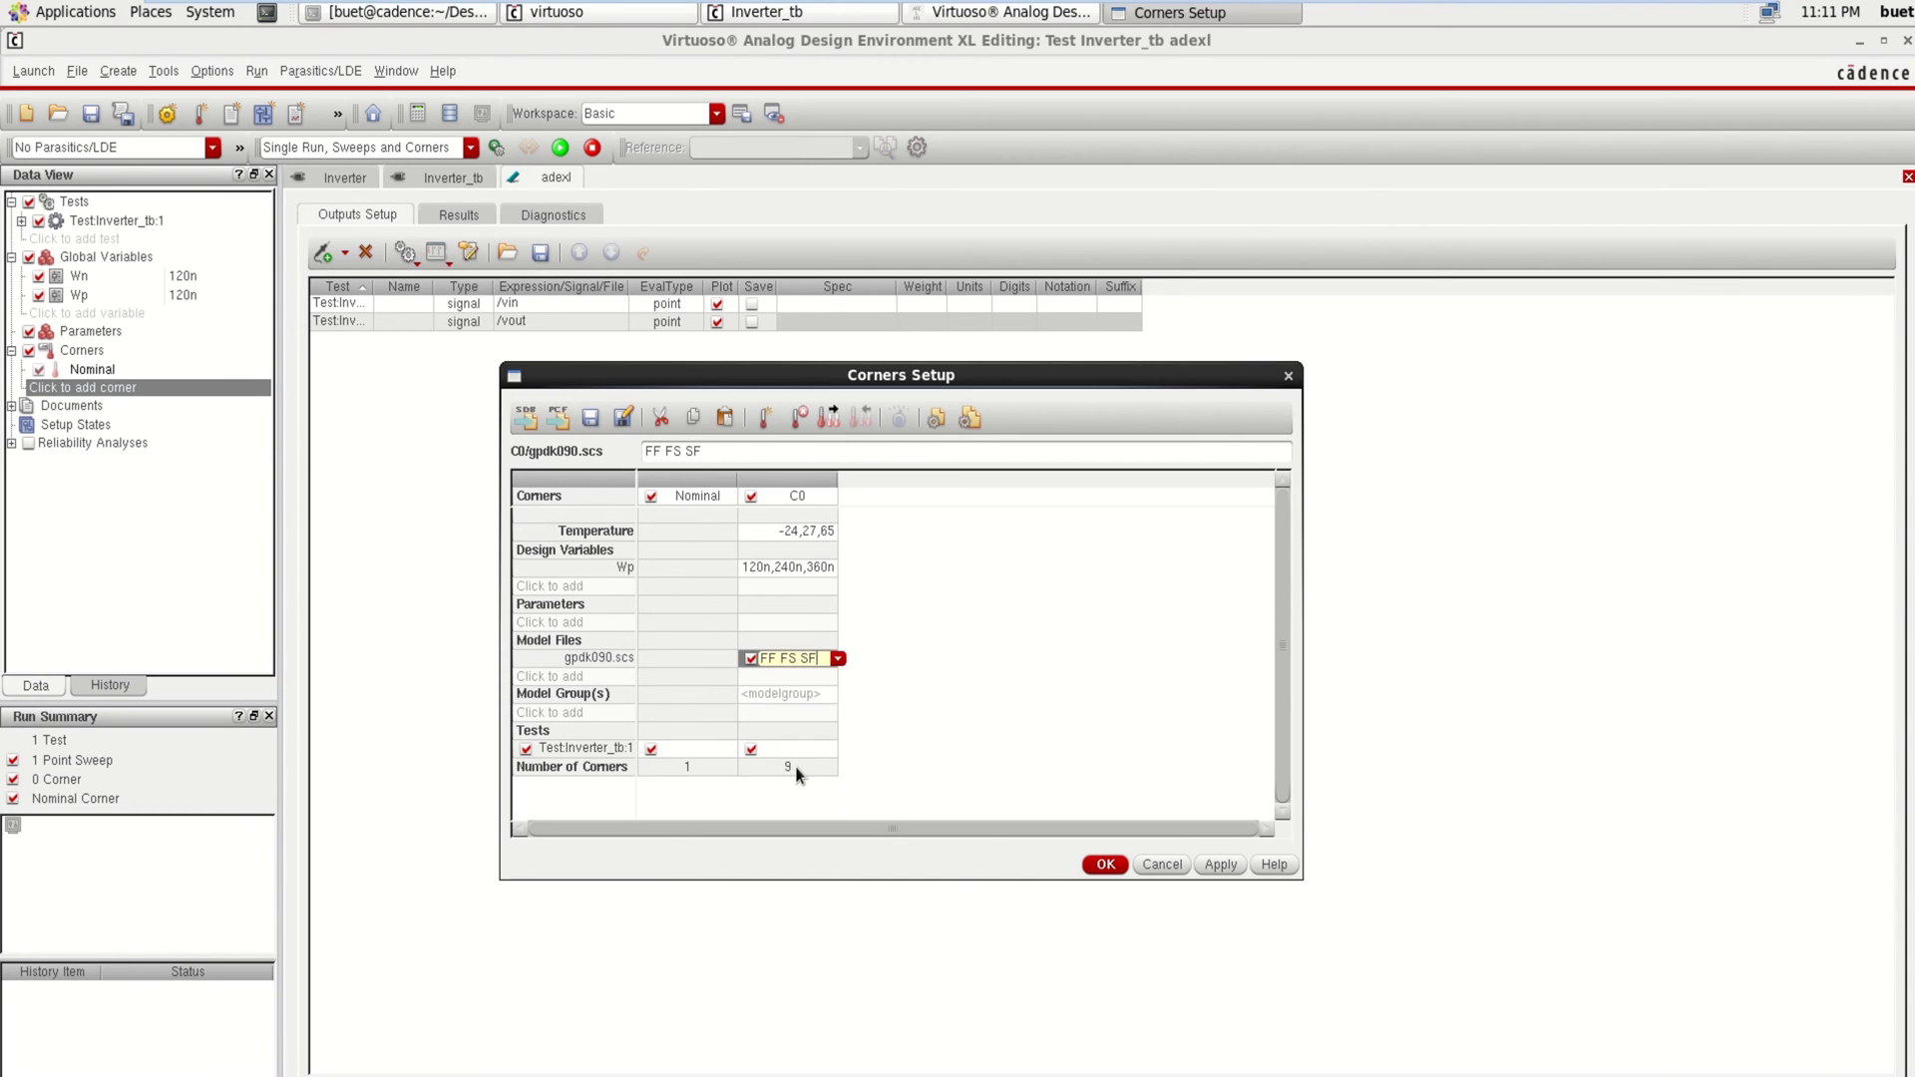
pyautogui.click(838, 659)
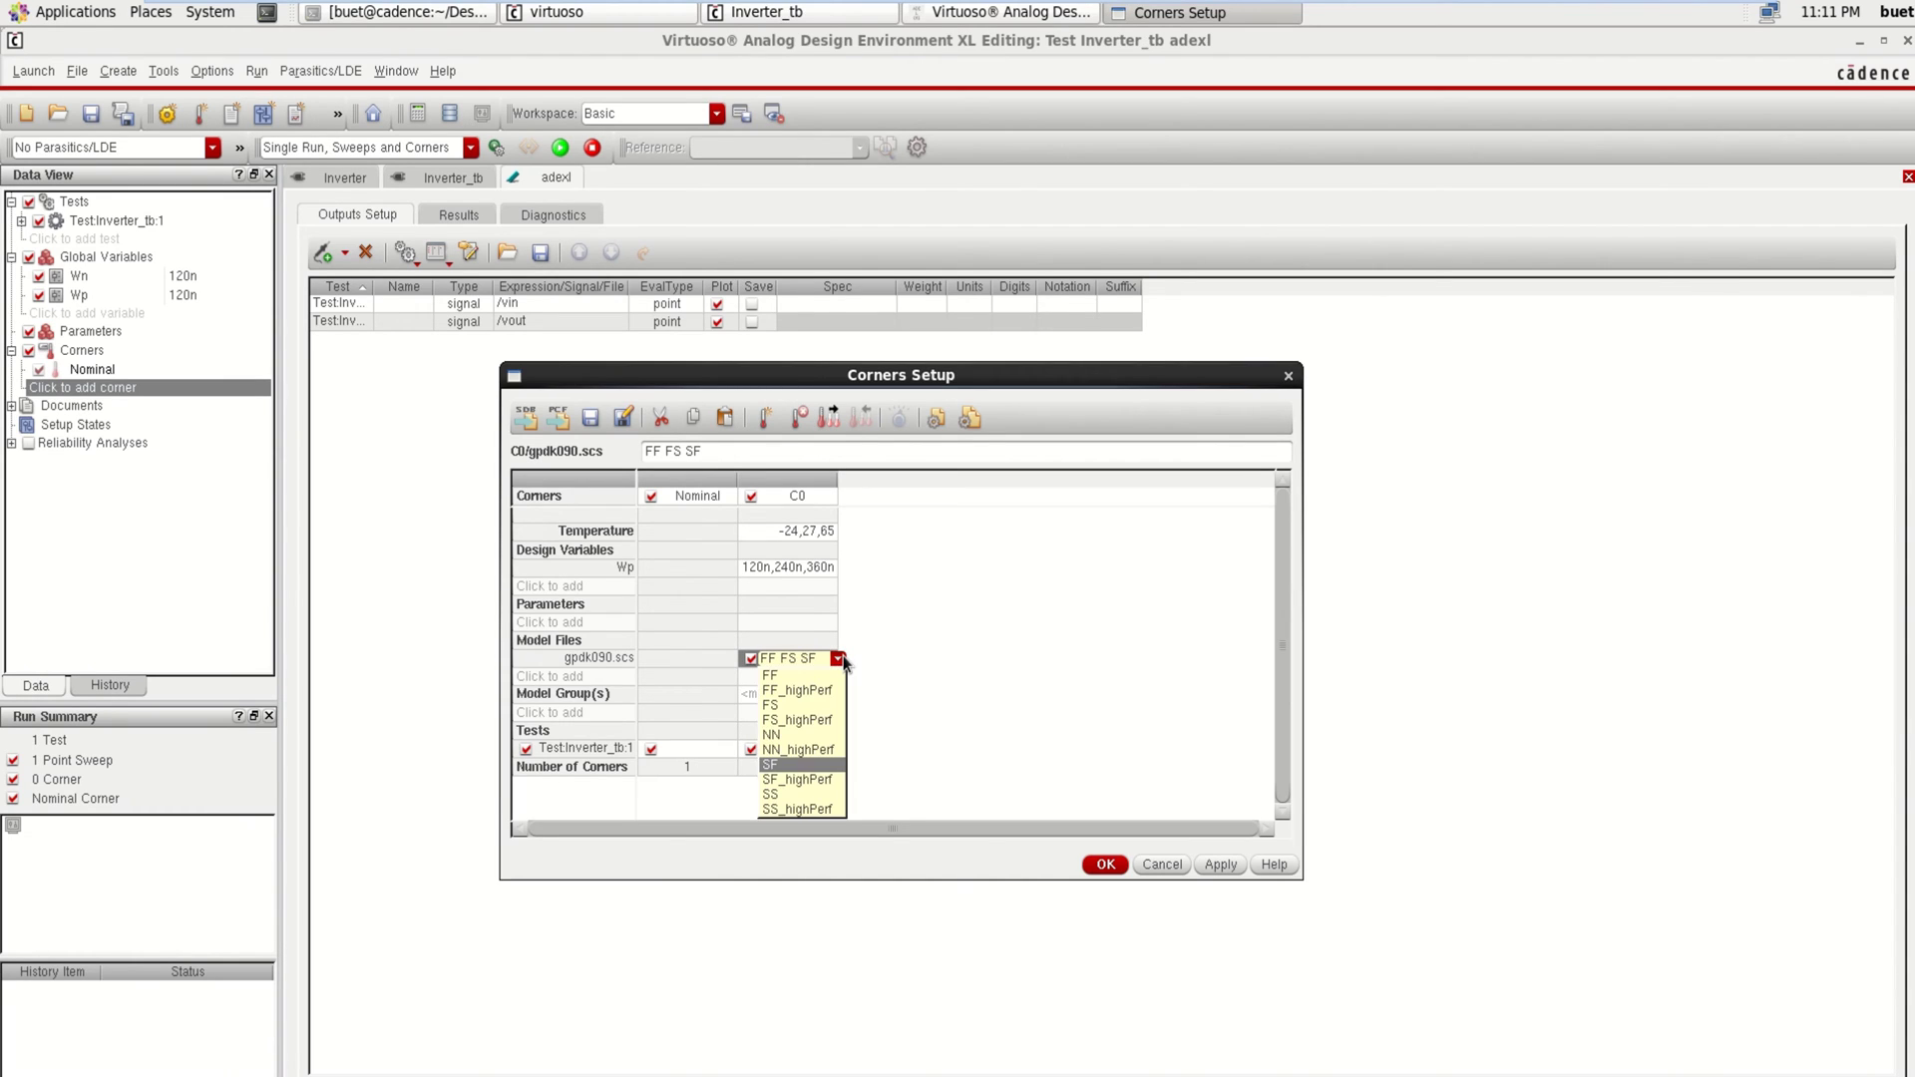
pyautogui.click(798, 796)
pyautogui.click(946, 695)
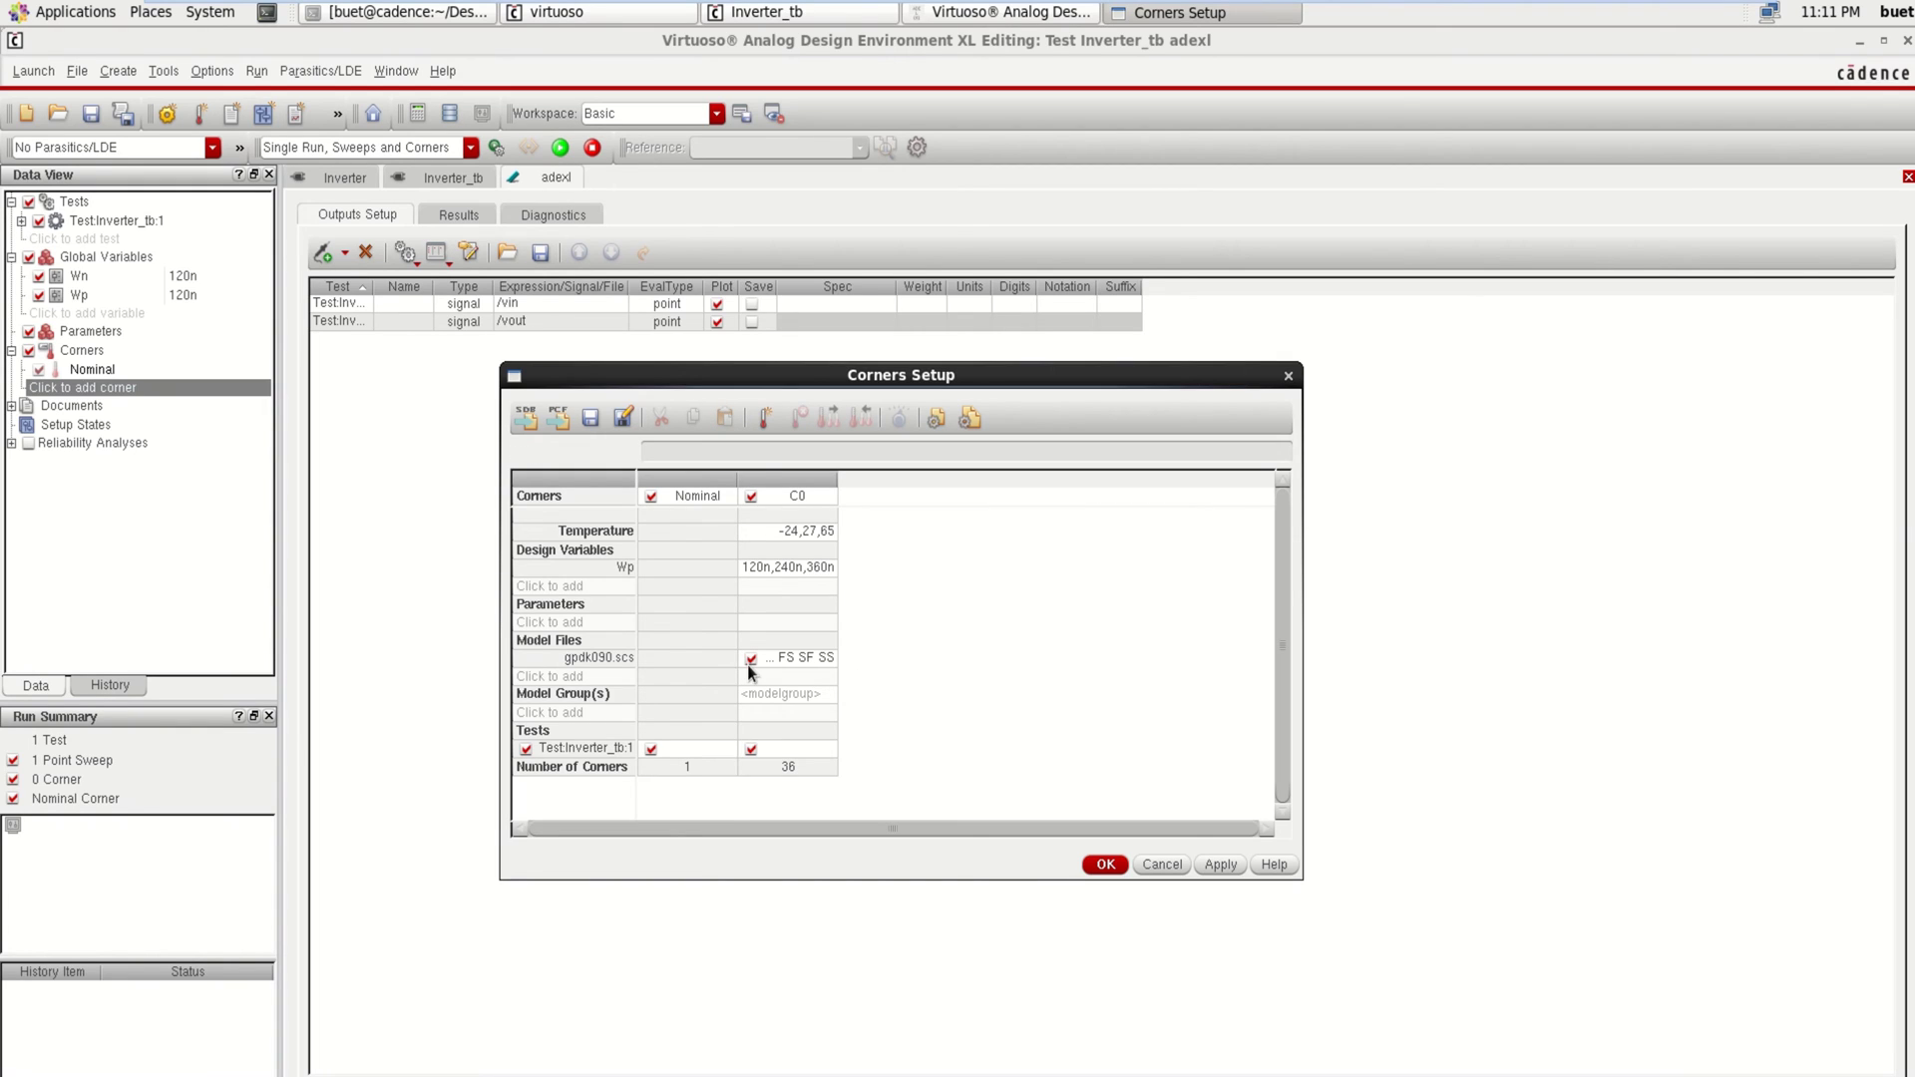
pyautogui.click(1106, 867)
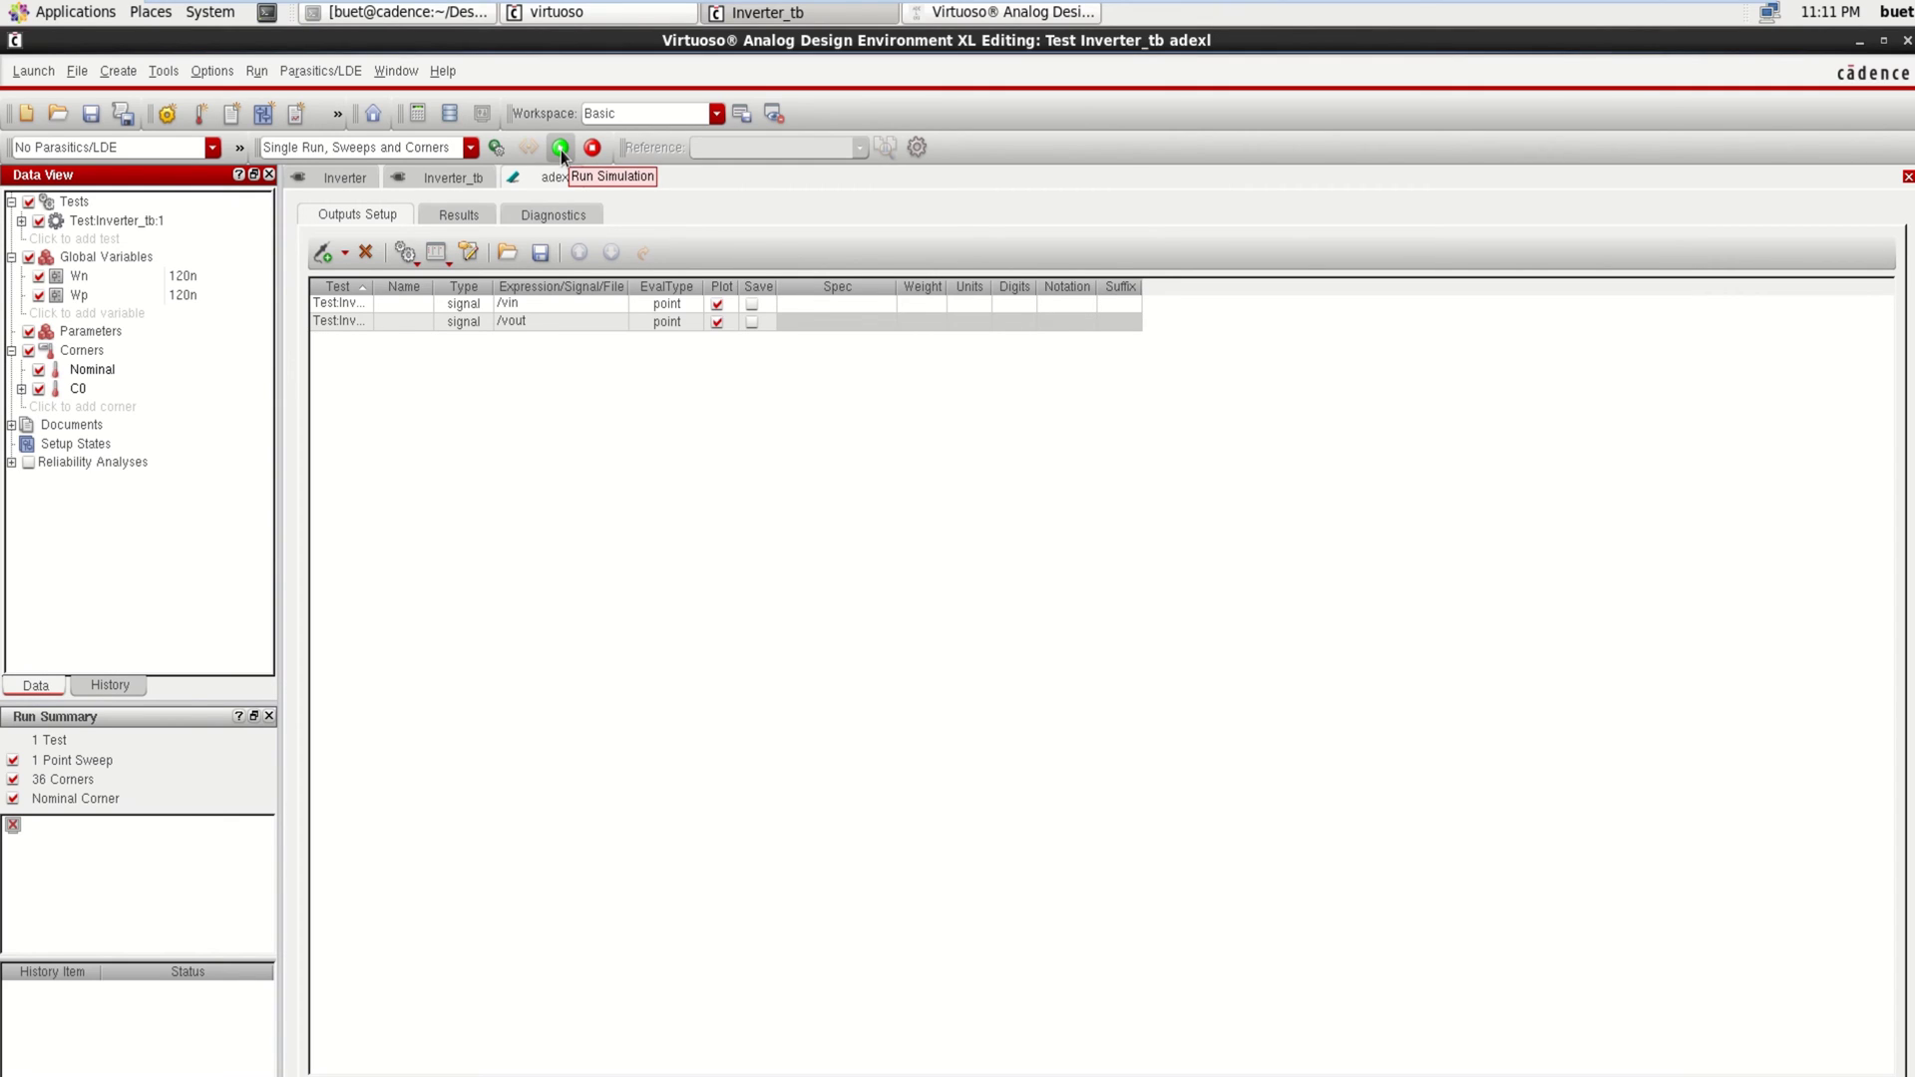
# - Run the simulation across all 36 corners and enlarge the corner parameter pane on the Results tab
pyautogui.click(561, 149)
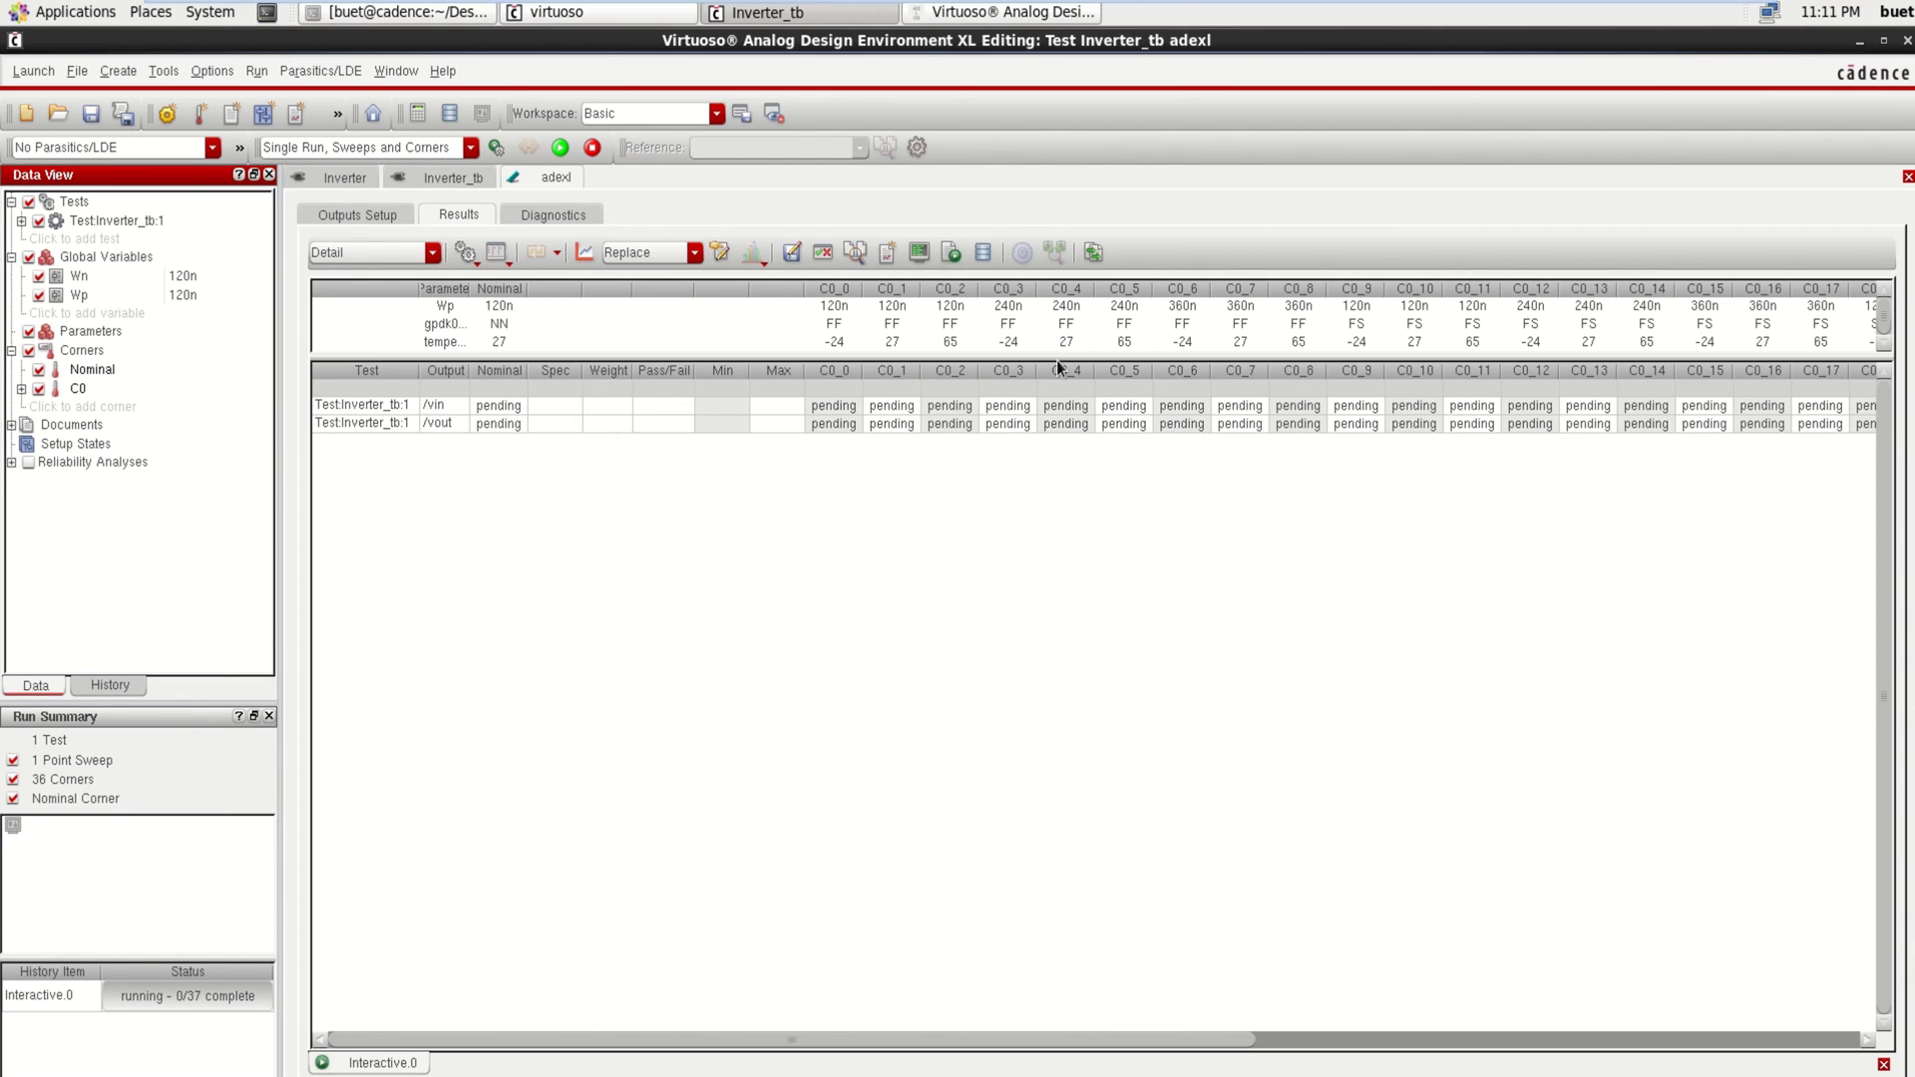
pyautogui.moveTo(1060, 360); pyautogui.dragTo(1068, 459)
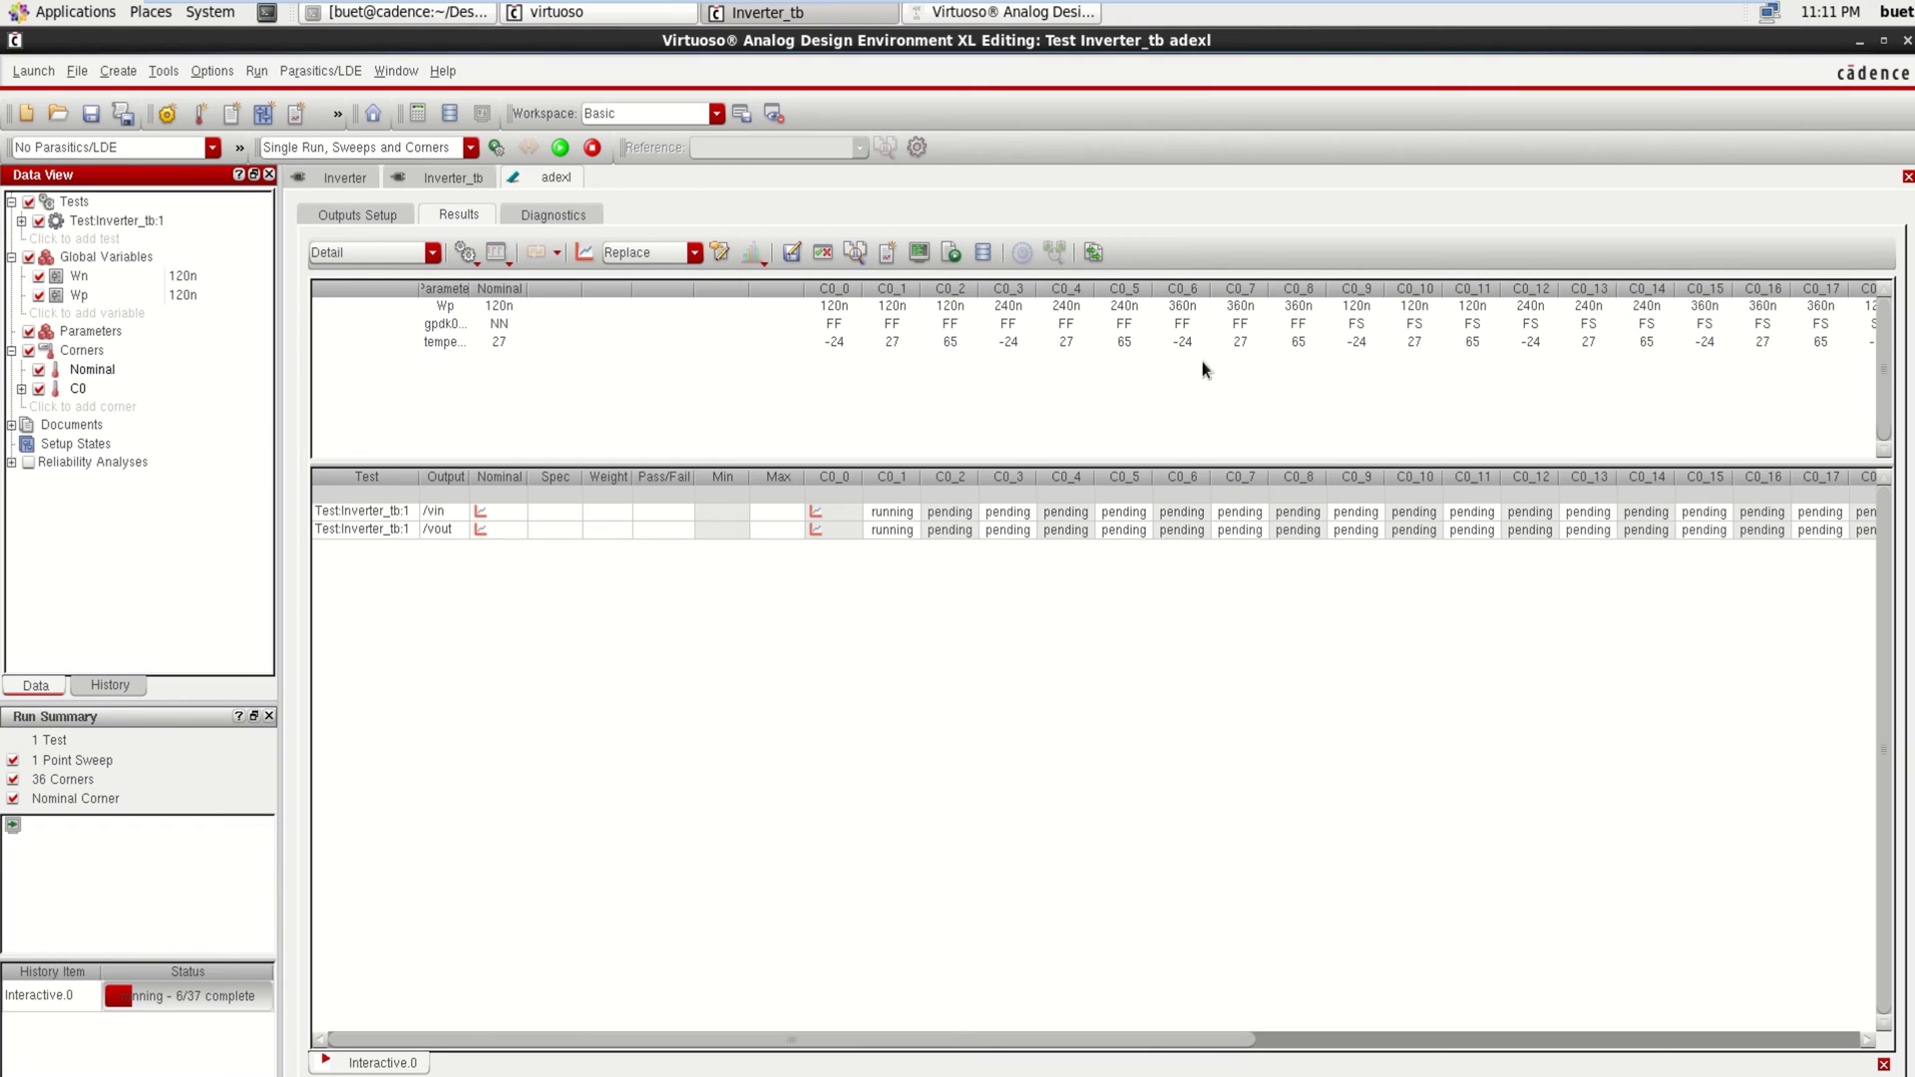
pyautogui.click(858, 327)
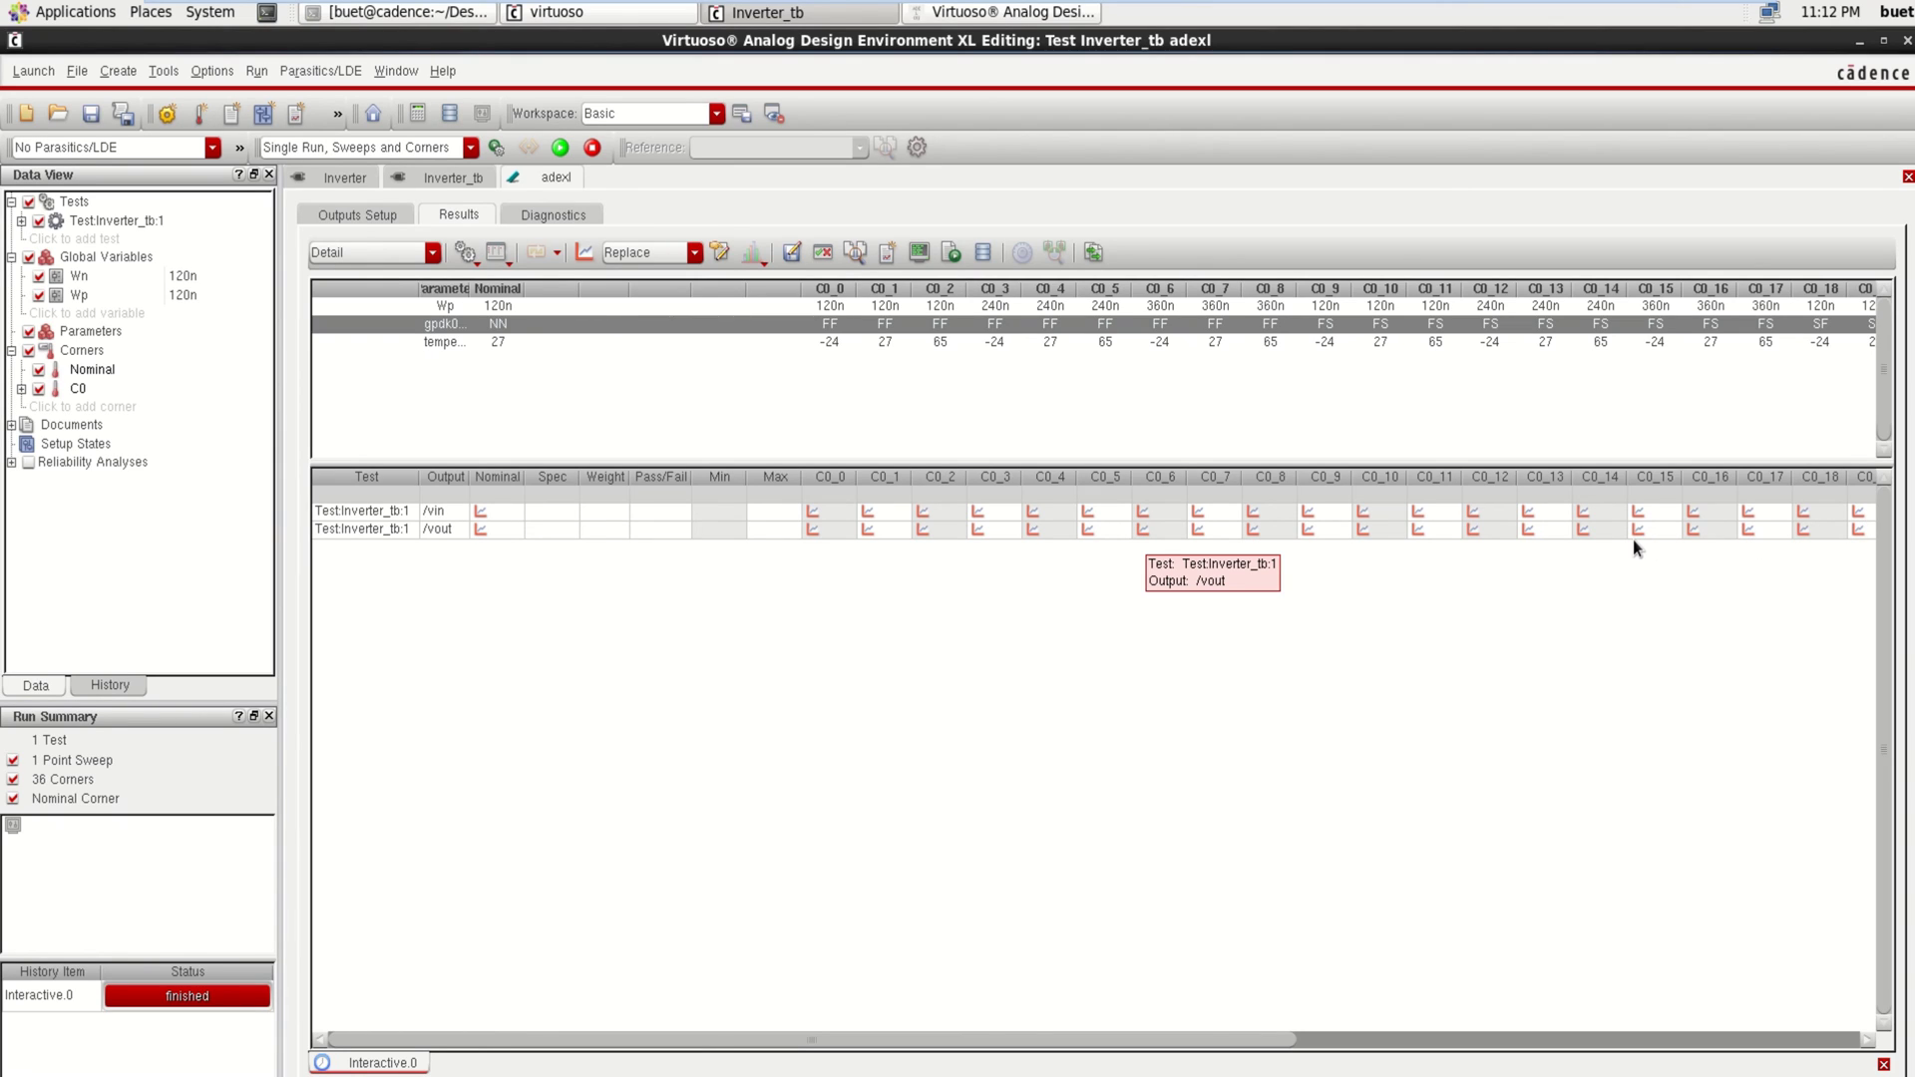
# - Plot every corner's /vin and /vout waveforms together in a maximized waveform window and read data points
pyautogui.click(585, 257)
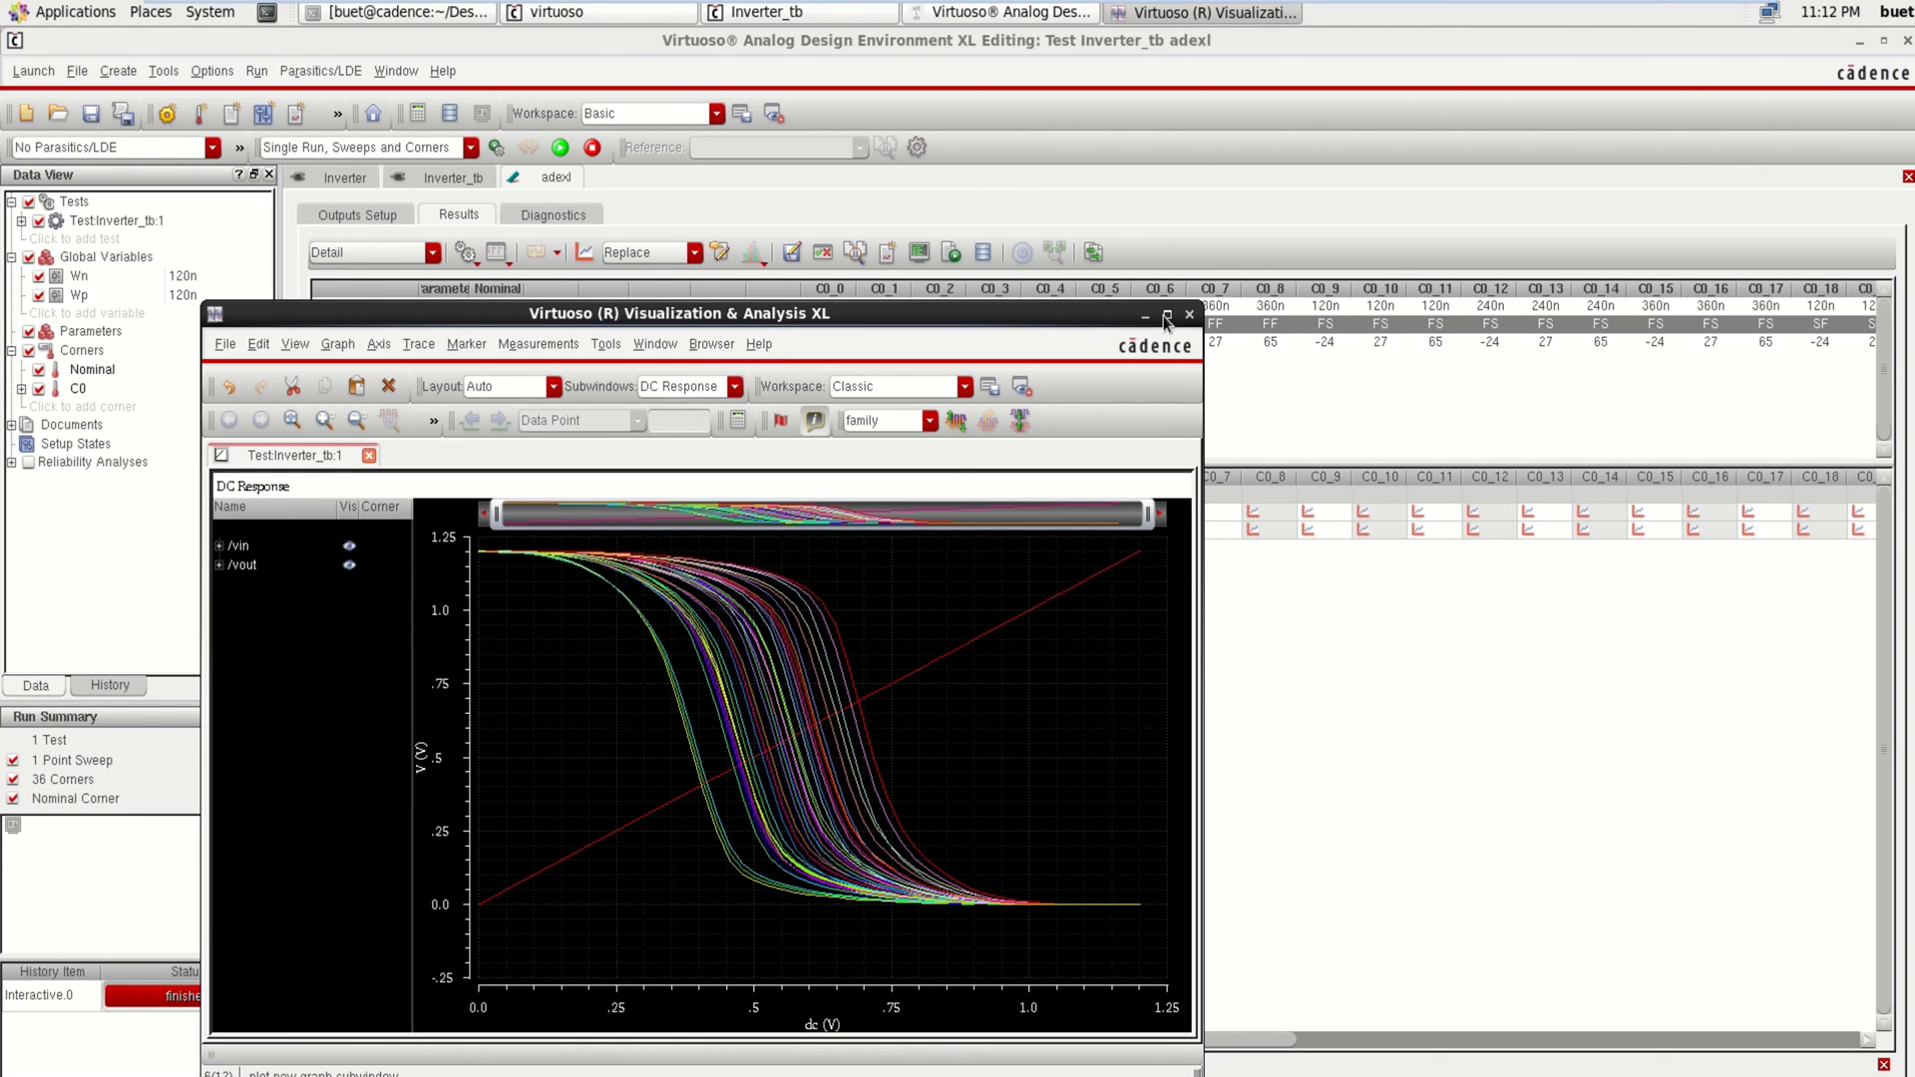
pyautogui.click(1166, 317)
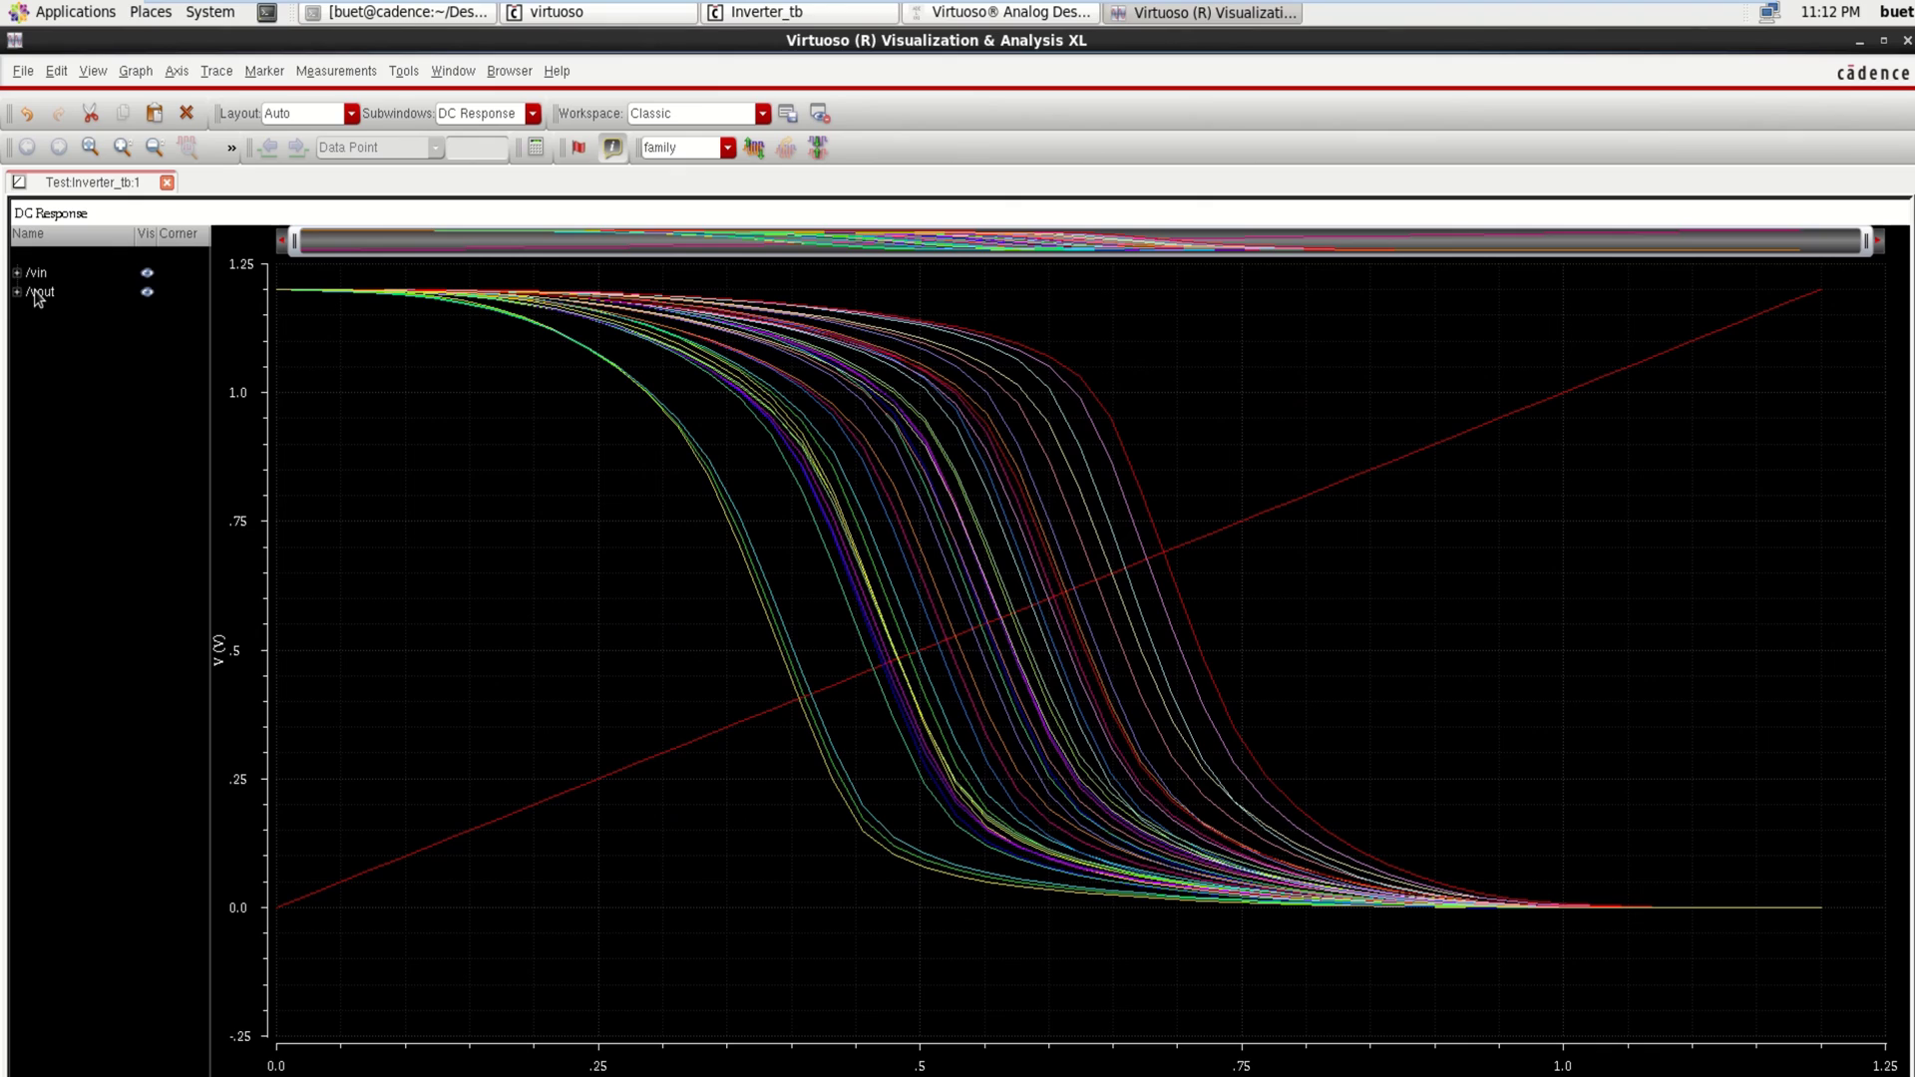
pyautogui.moveTo(778, 645)
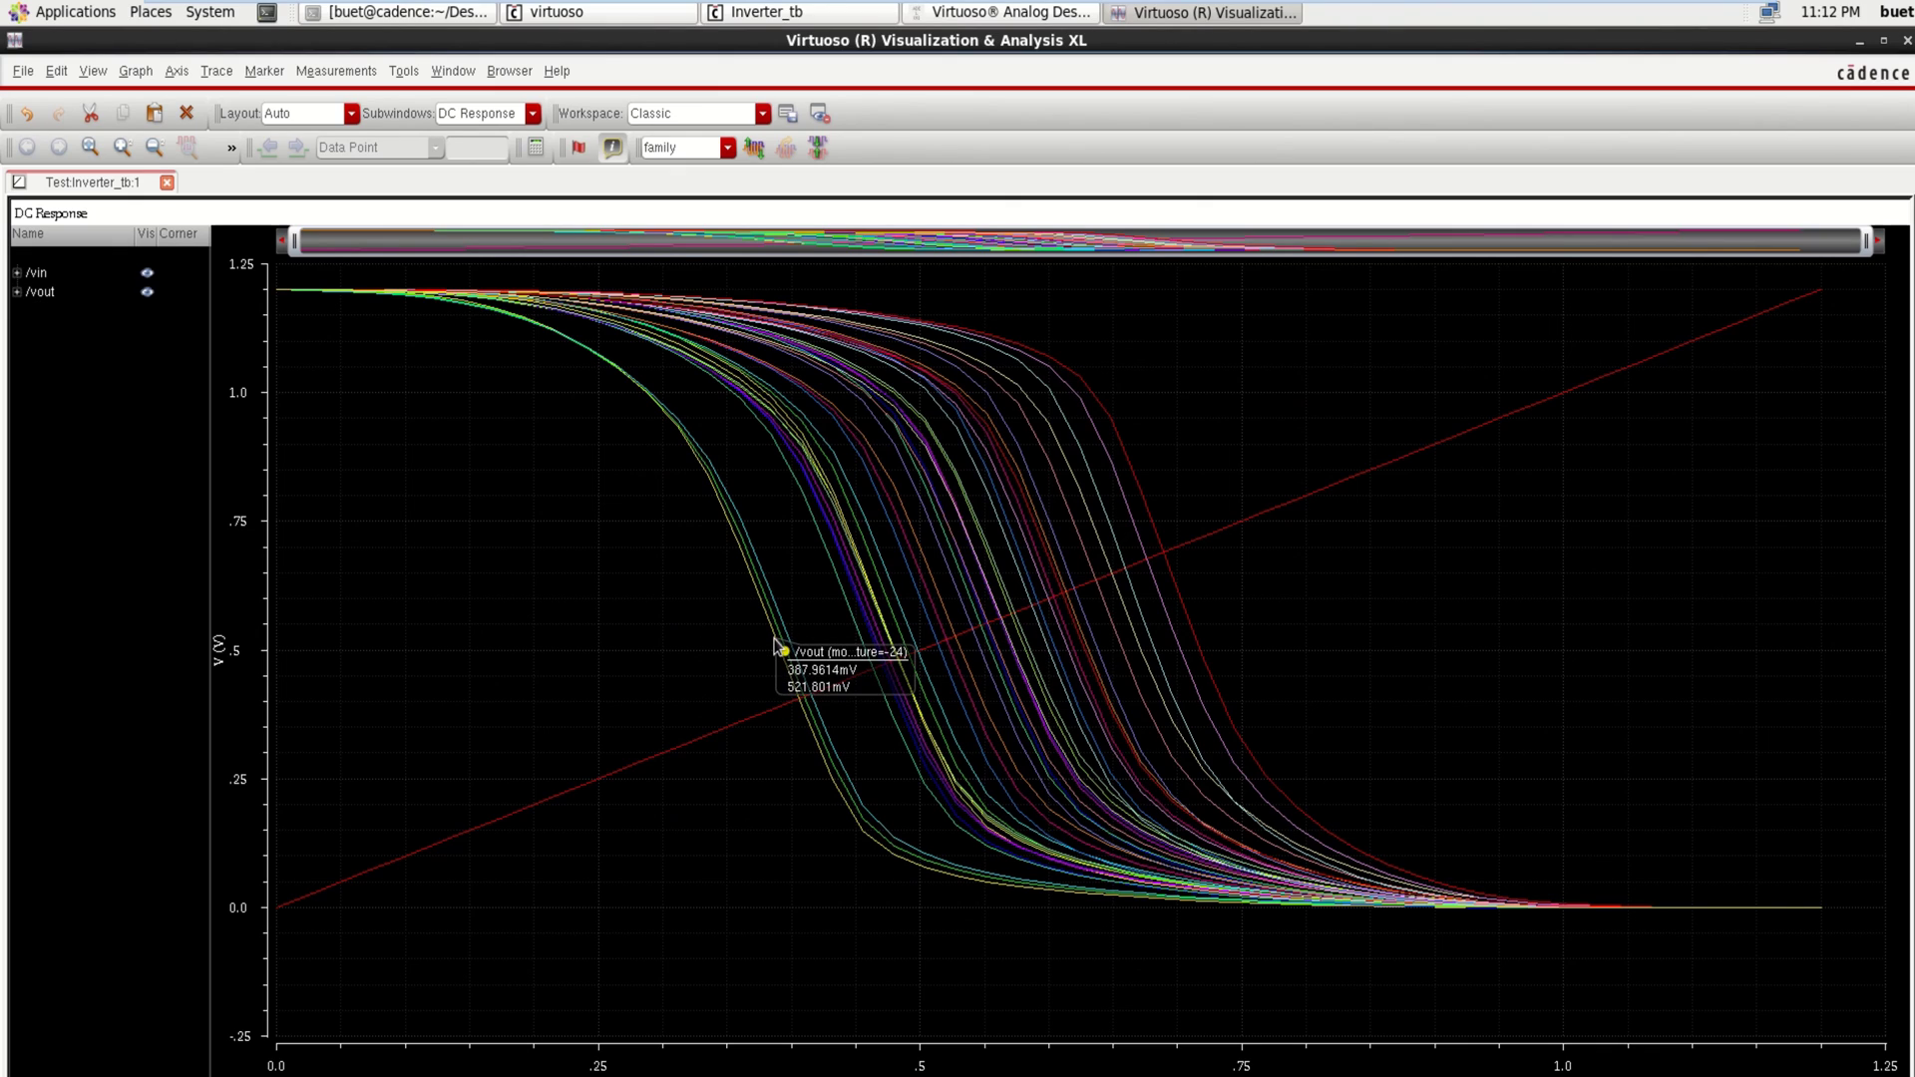
pyautogui.moveTo(701, 461)
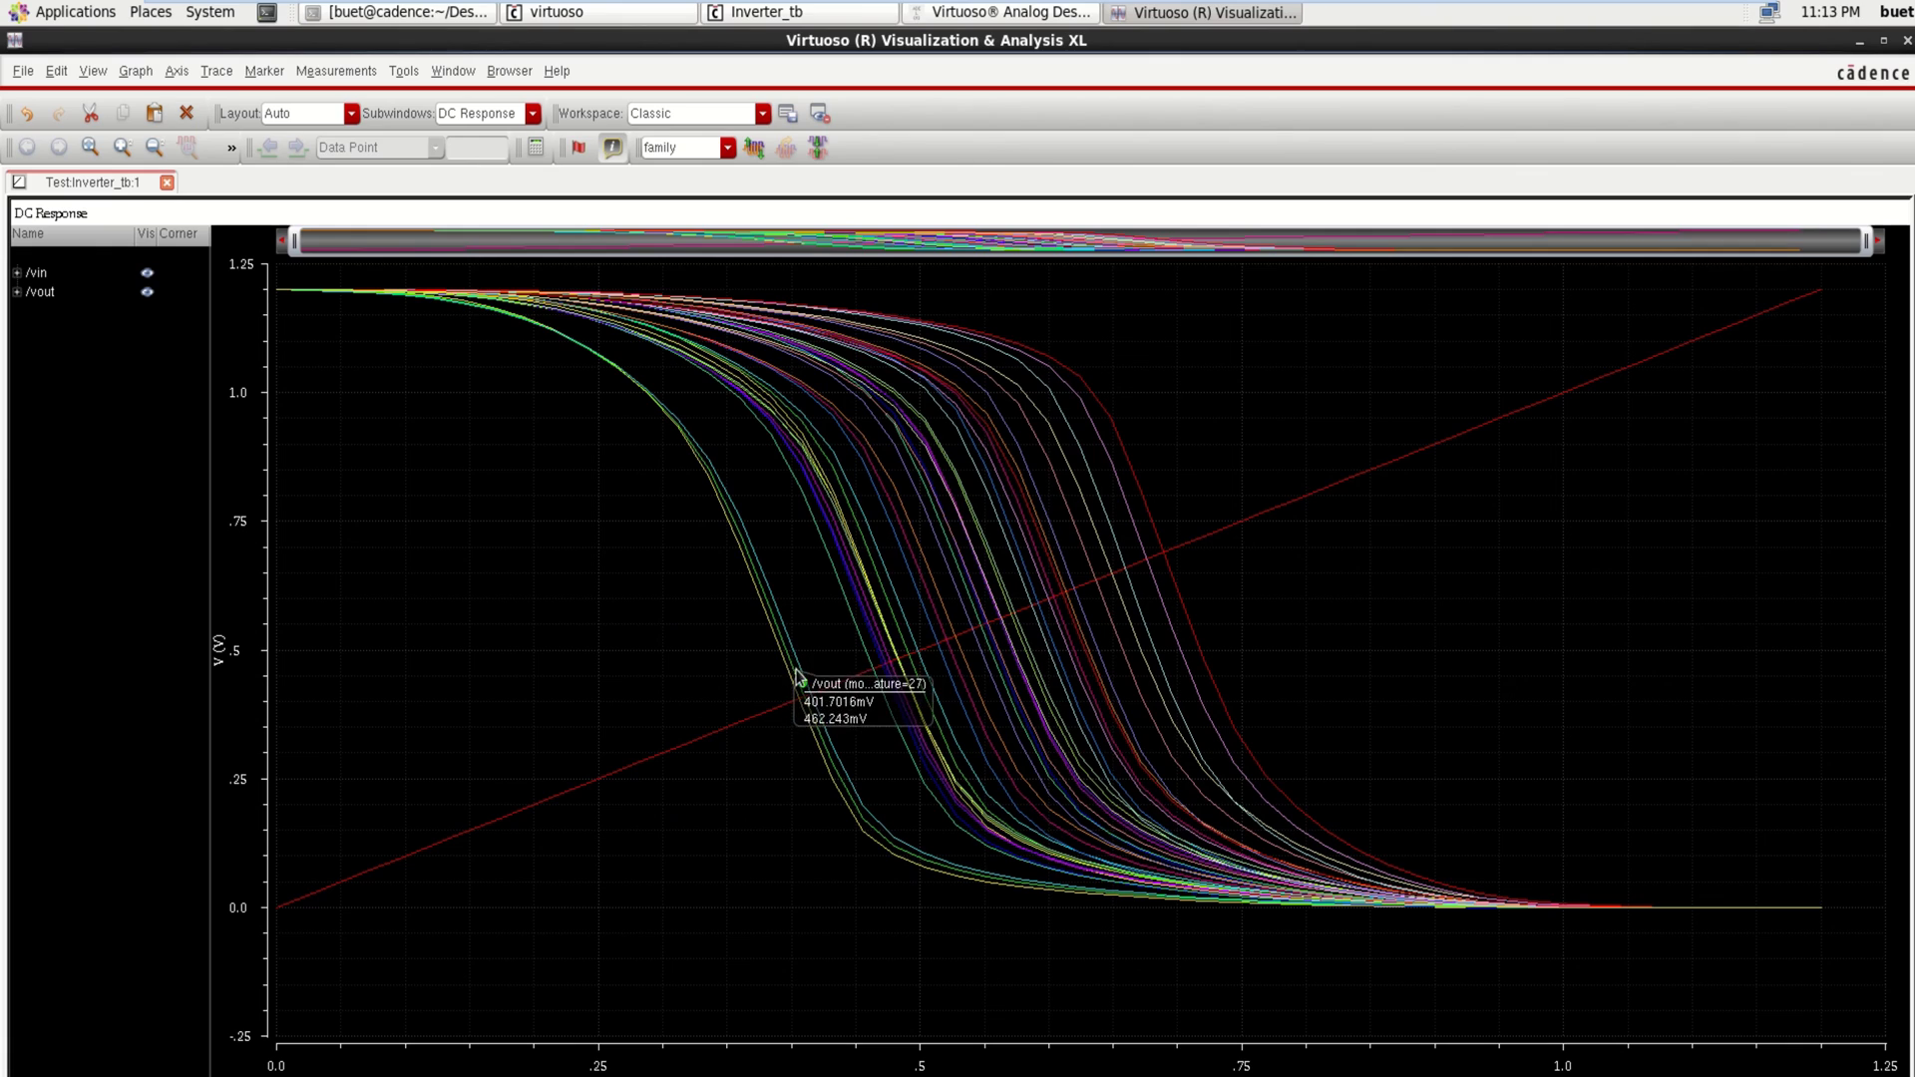
pyautogui.moveTo(806, 501)
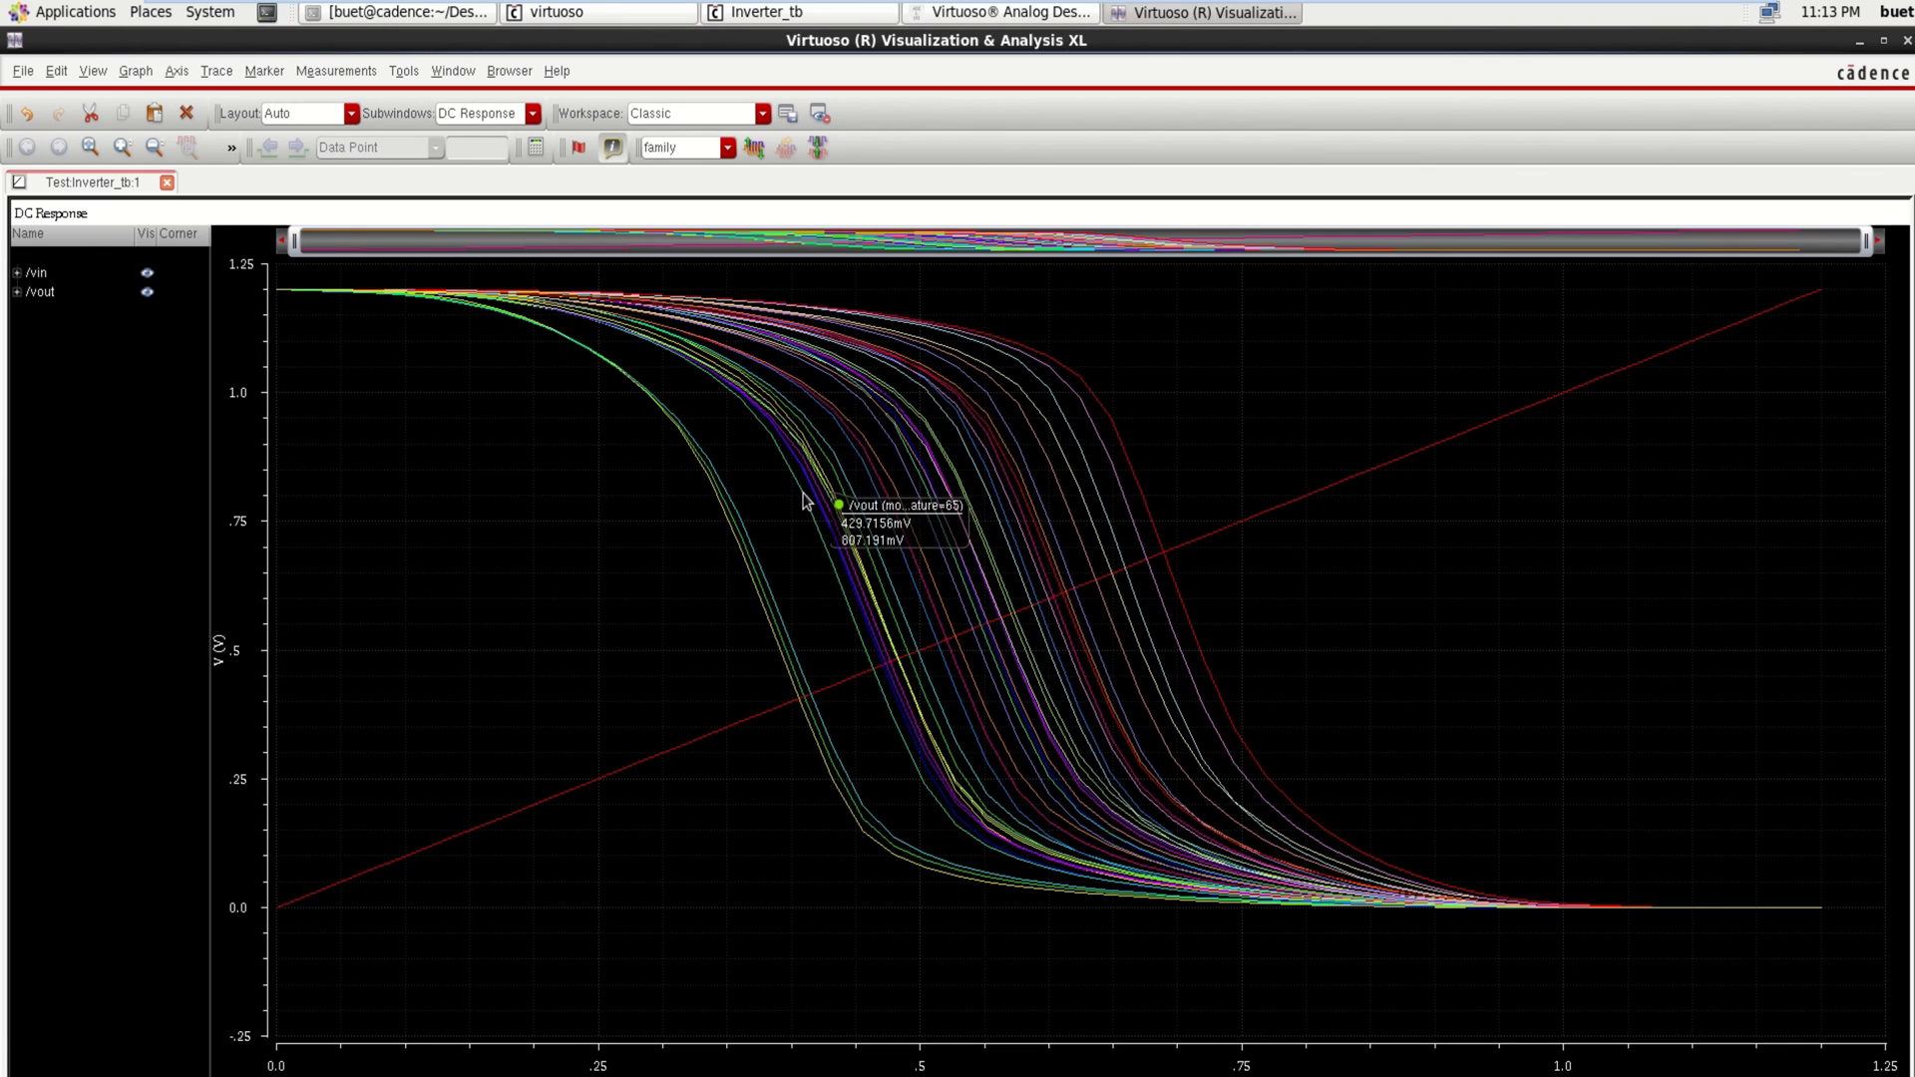
# - Zoom the plot to inputs below about 970 mV, then restore the full 0–1.25 V range
pyautogui.moveTo(1076, 828)
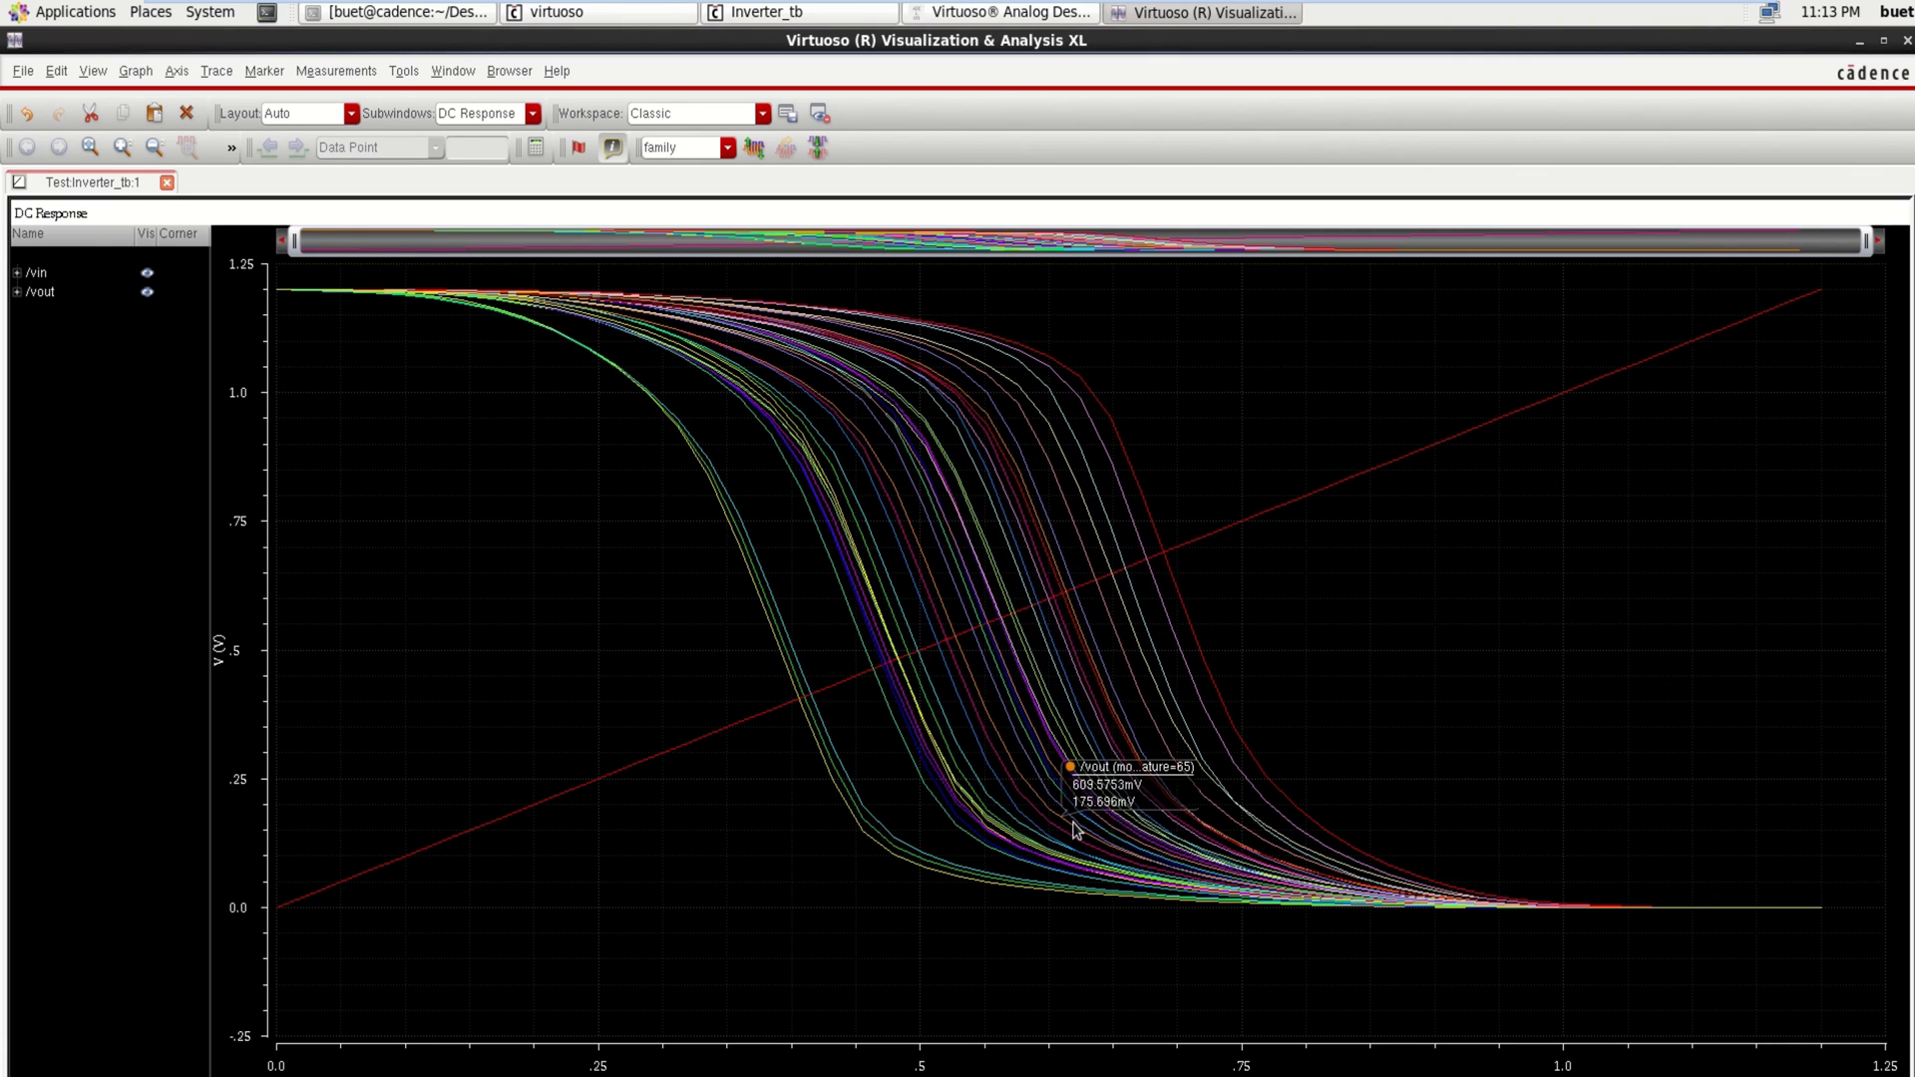
pyautogui.moveTo(1113, 493)
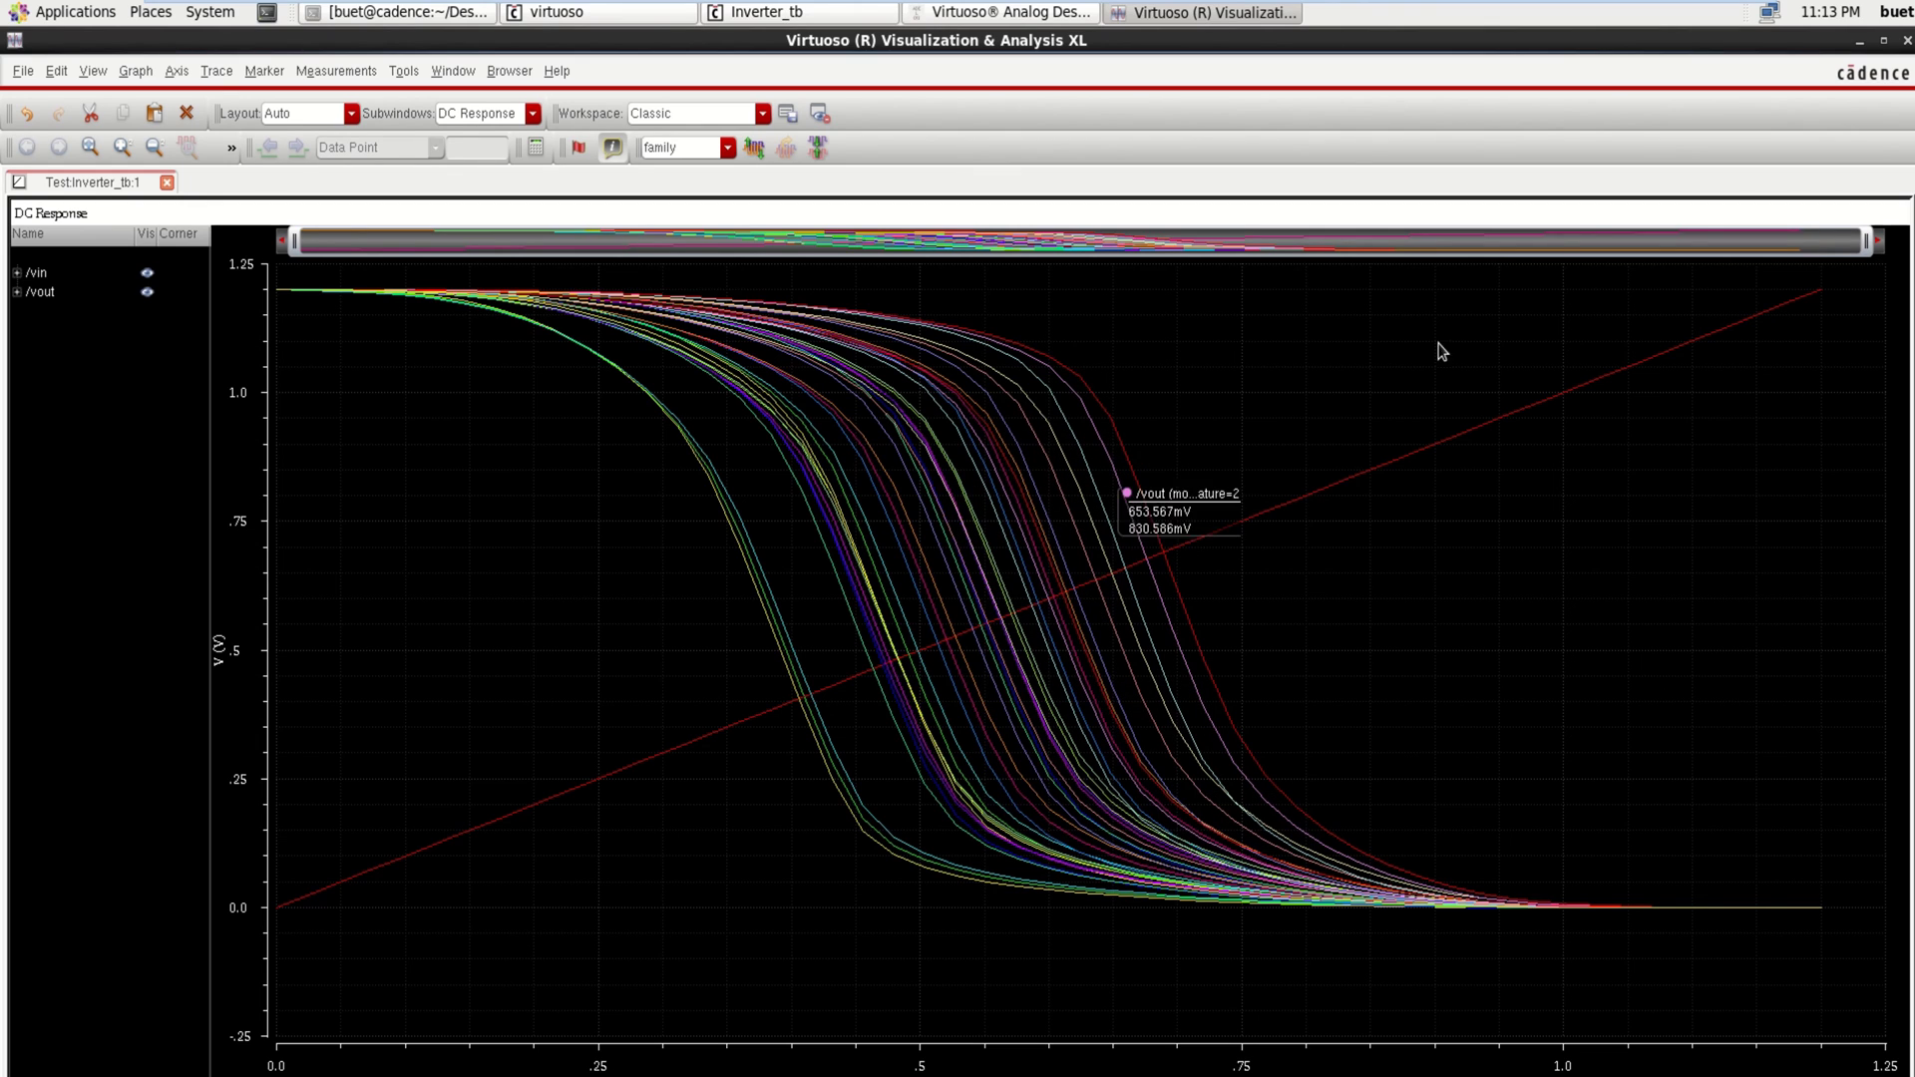
pyautogui.moveTo(1867, 241); pyautogui.dragTo(1520, 242)
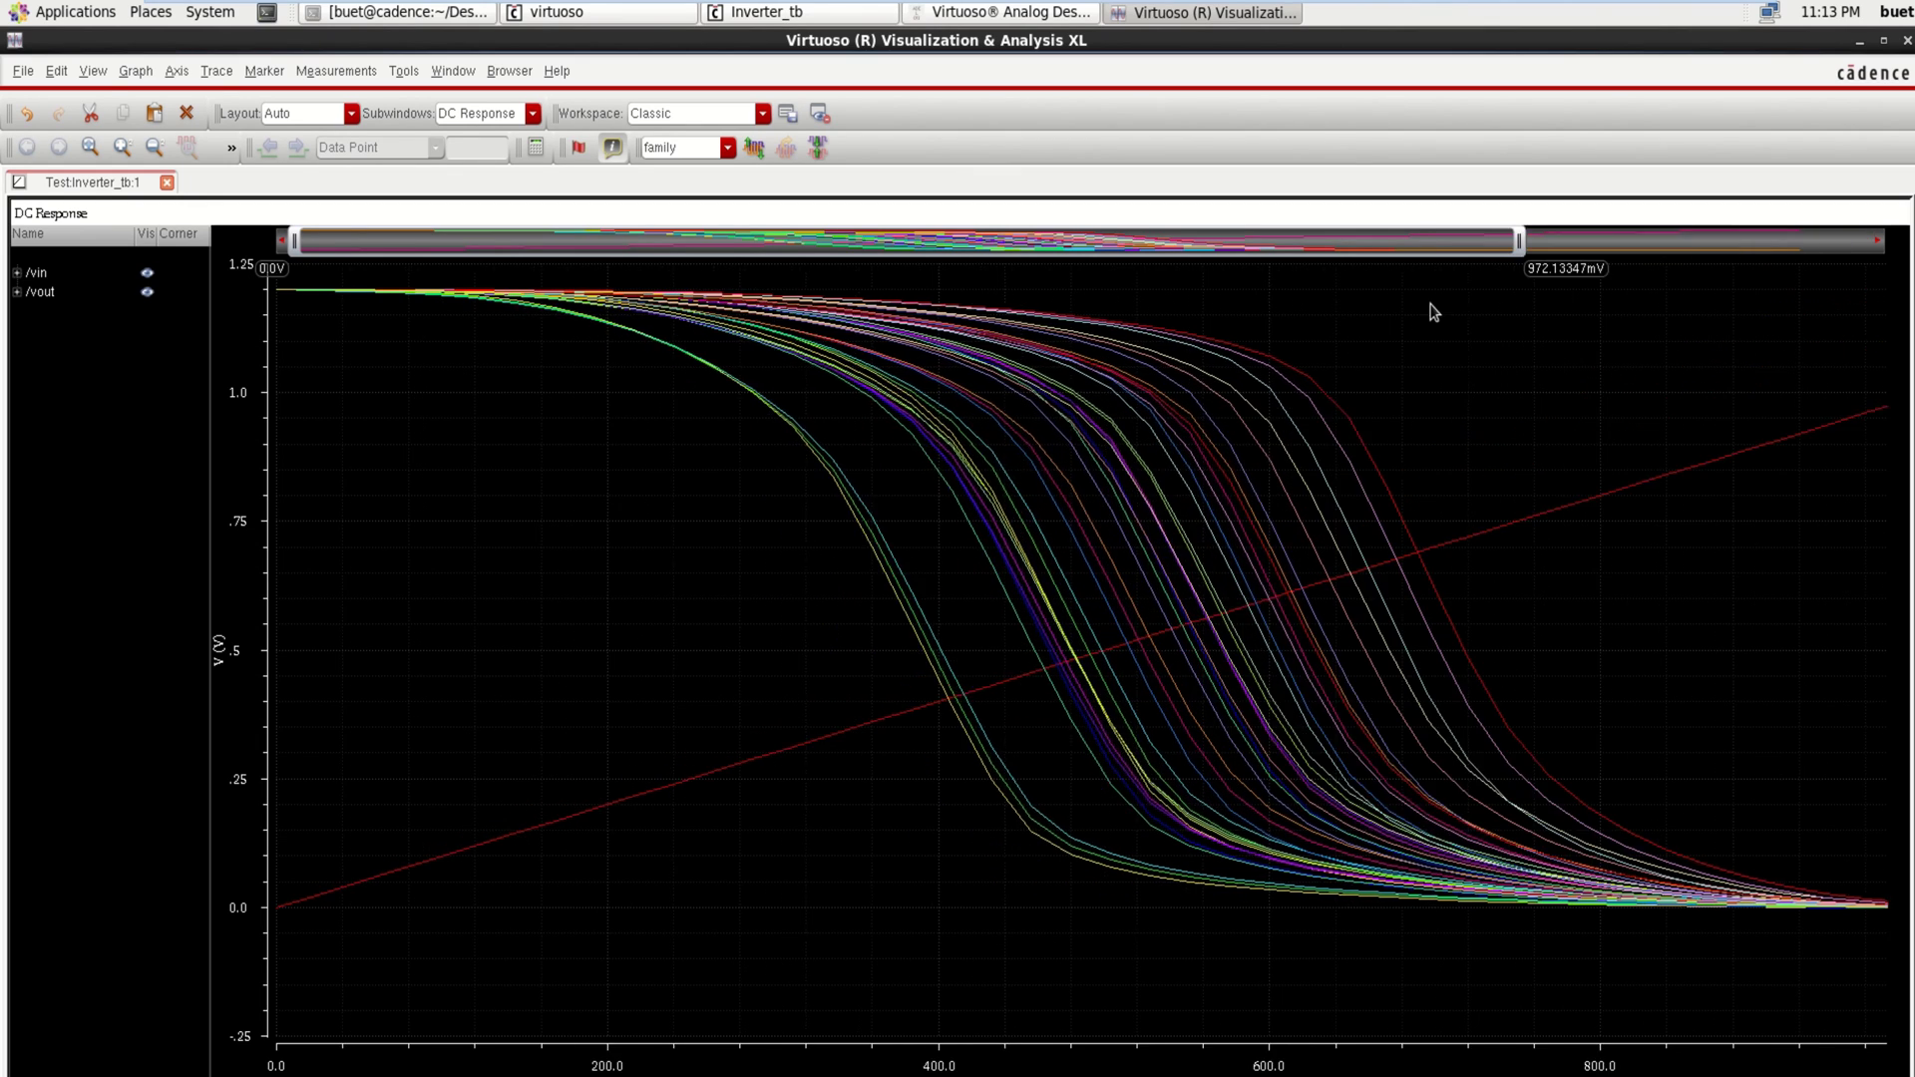
pyautogui.press('f')
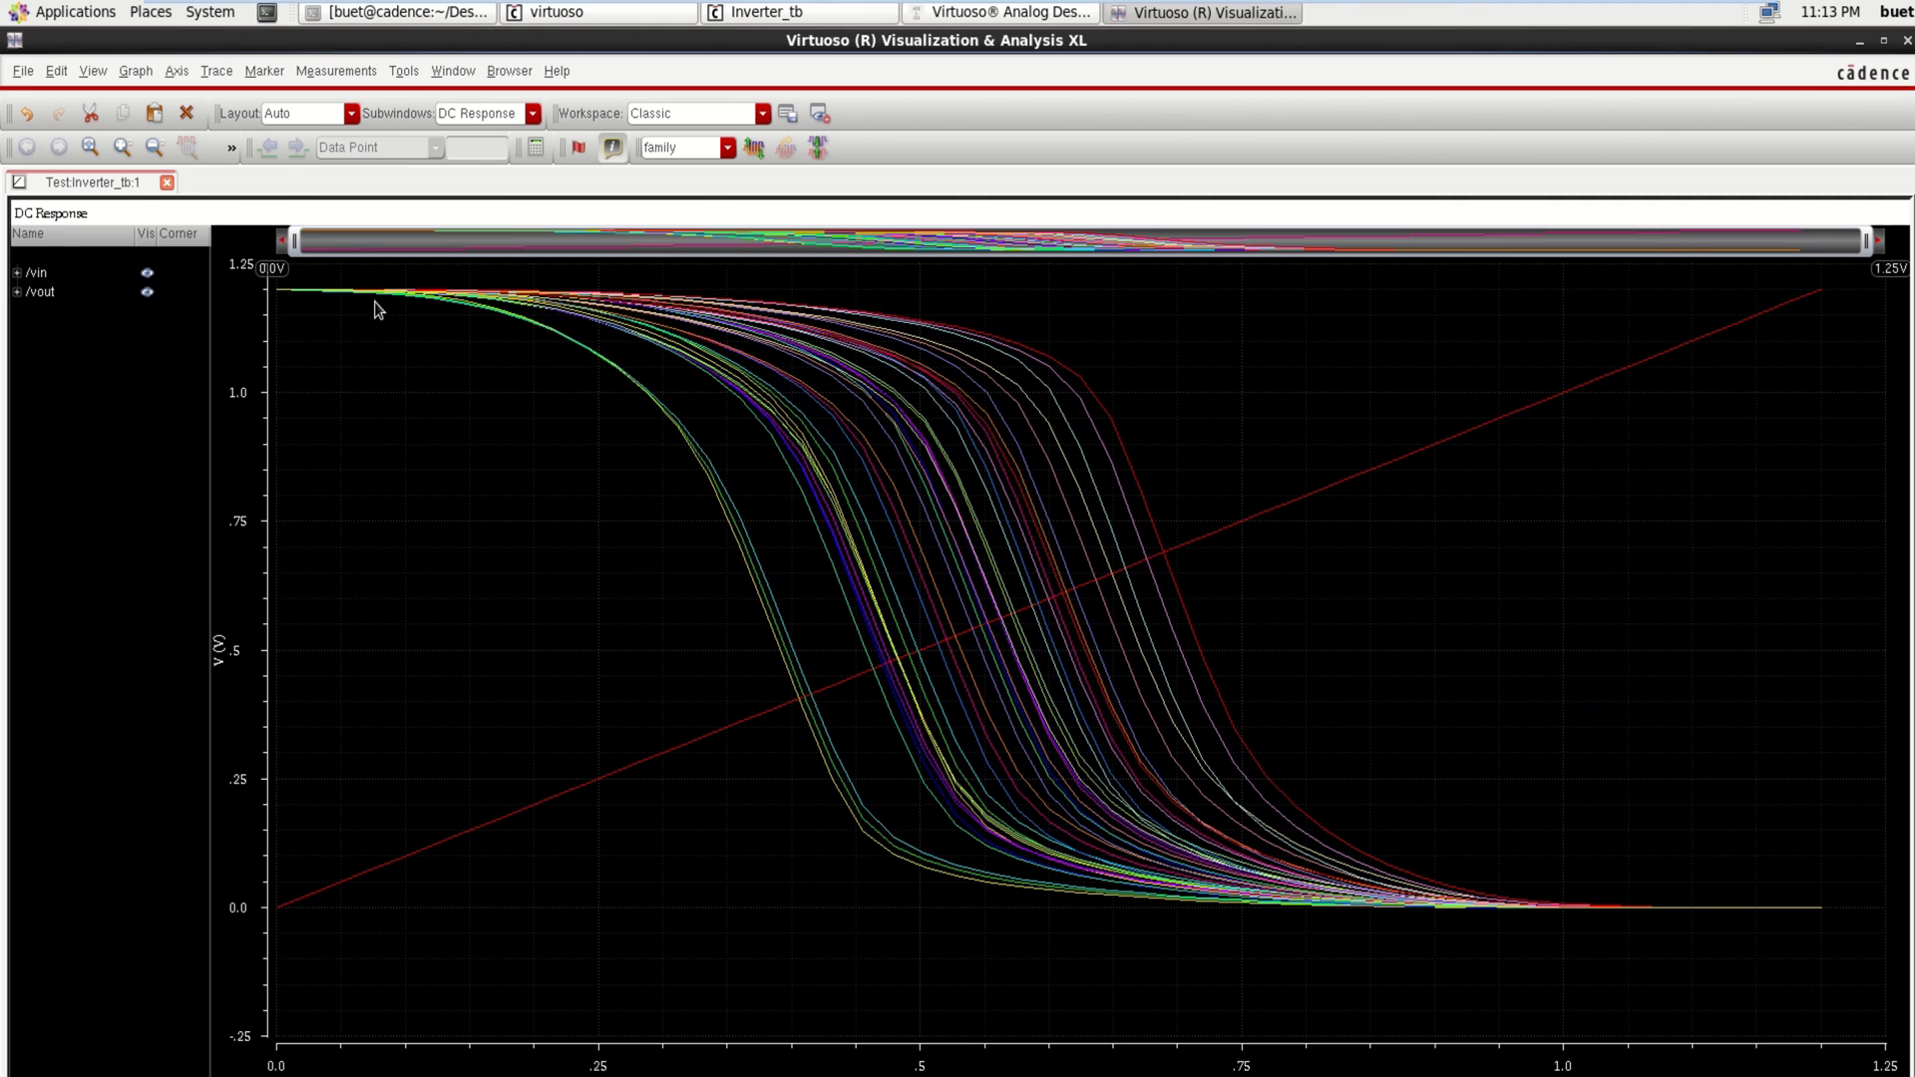
pyautogui.moveTo(295, 232)
pyautogui.mouseDown()
pyautogui.moveTo(429, 240)
pyautogui.moveTo(293, 239)
pyautogui.mouseUp()
# - Highlight the /vin trace and then all /vout transfer curves in bold
pyautogui.click(42, 273)
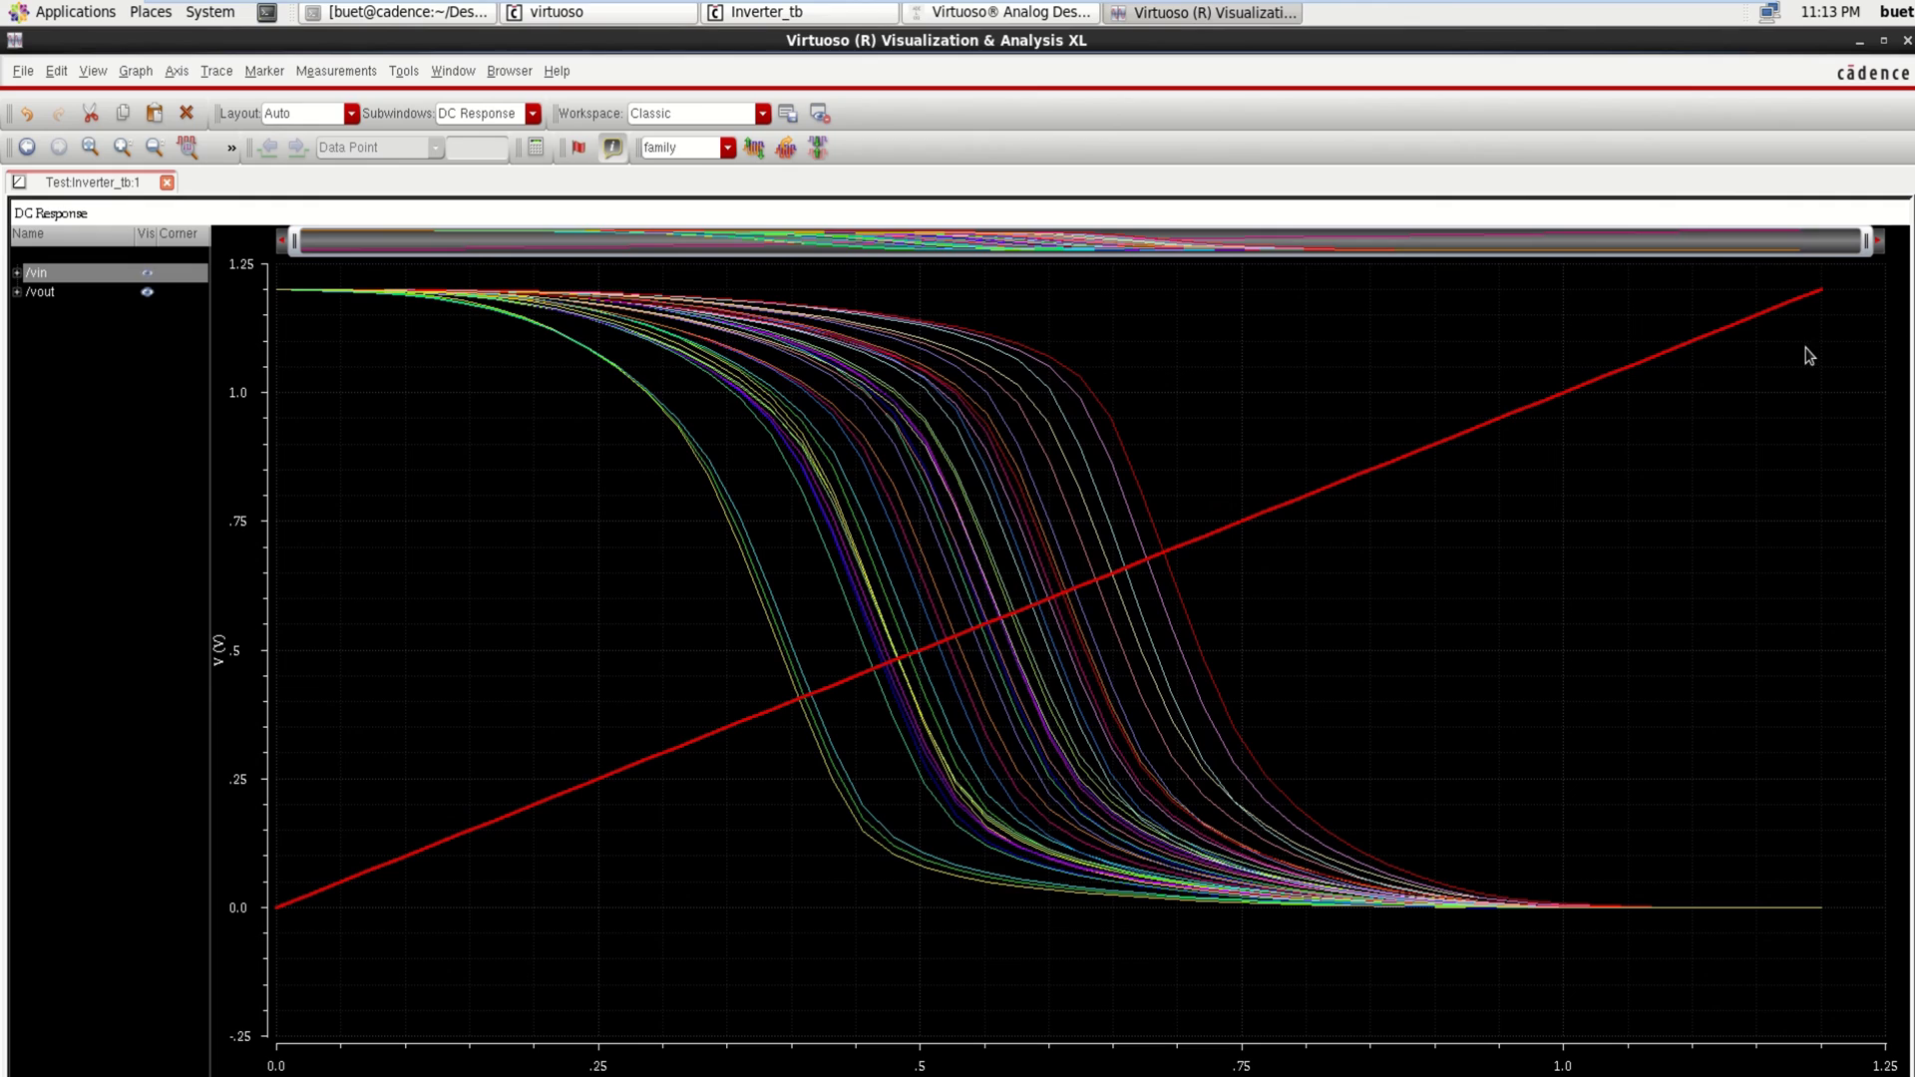
pyautogui.moveTo(914, 472)
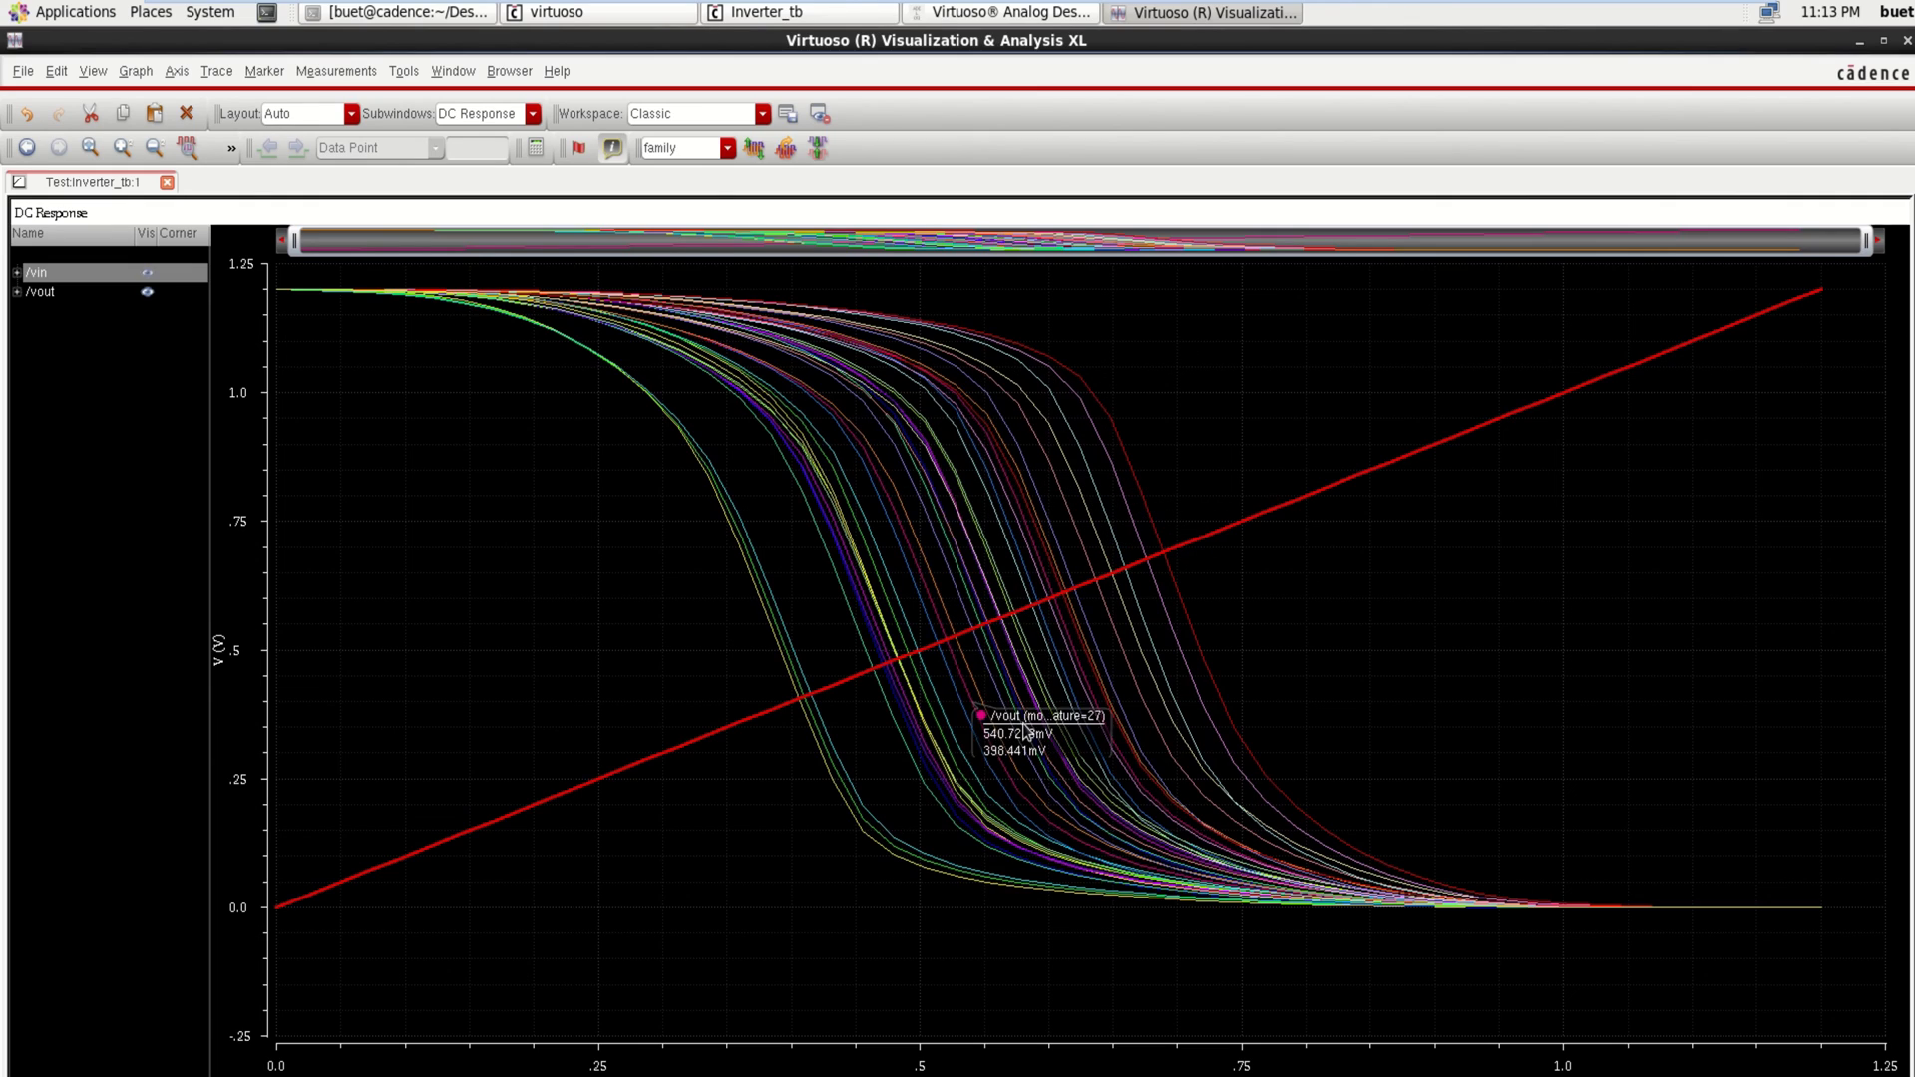
pyautogui.click(46, 292)
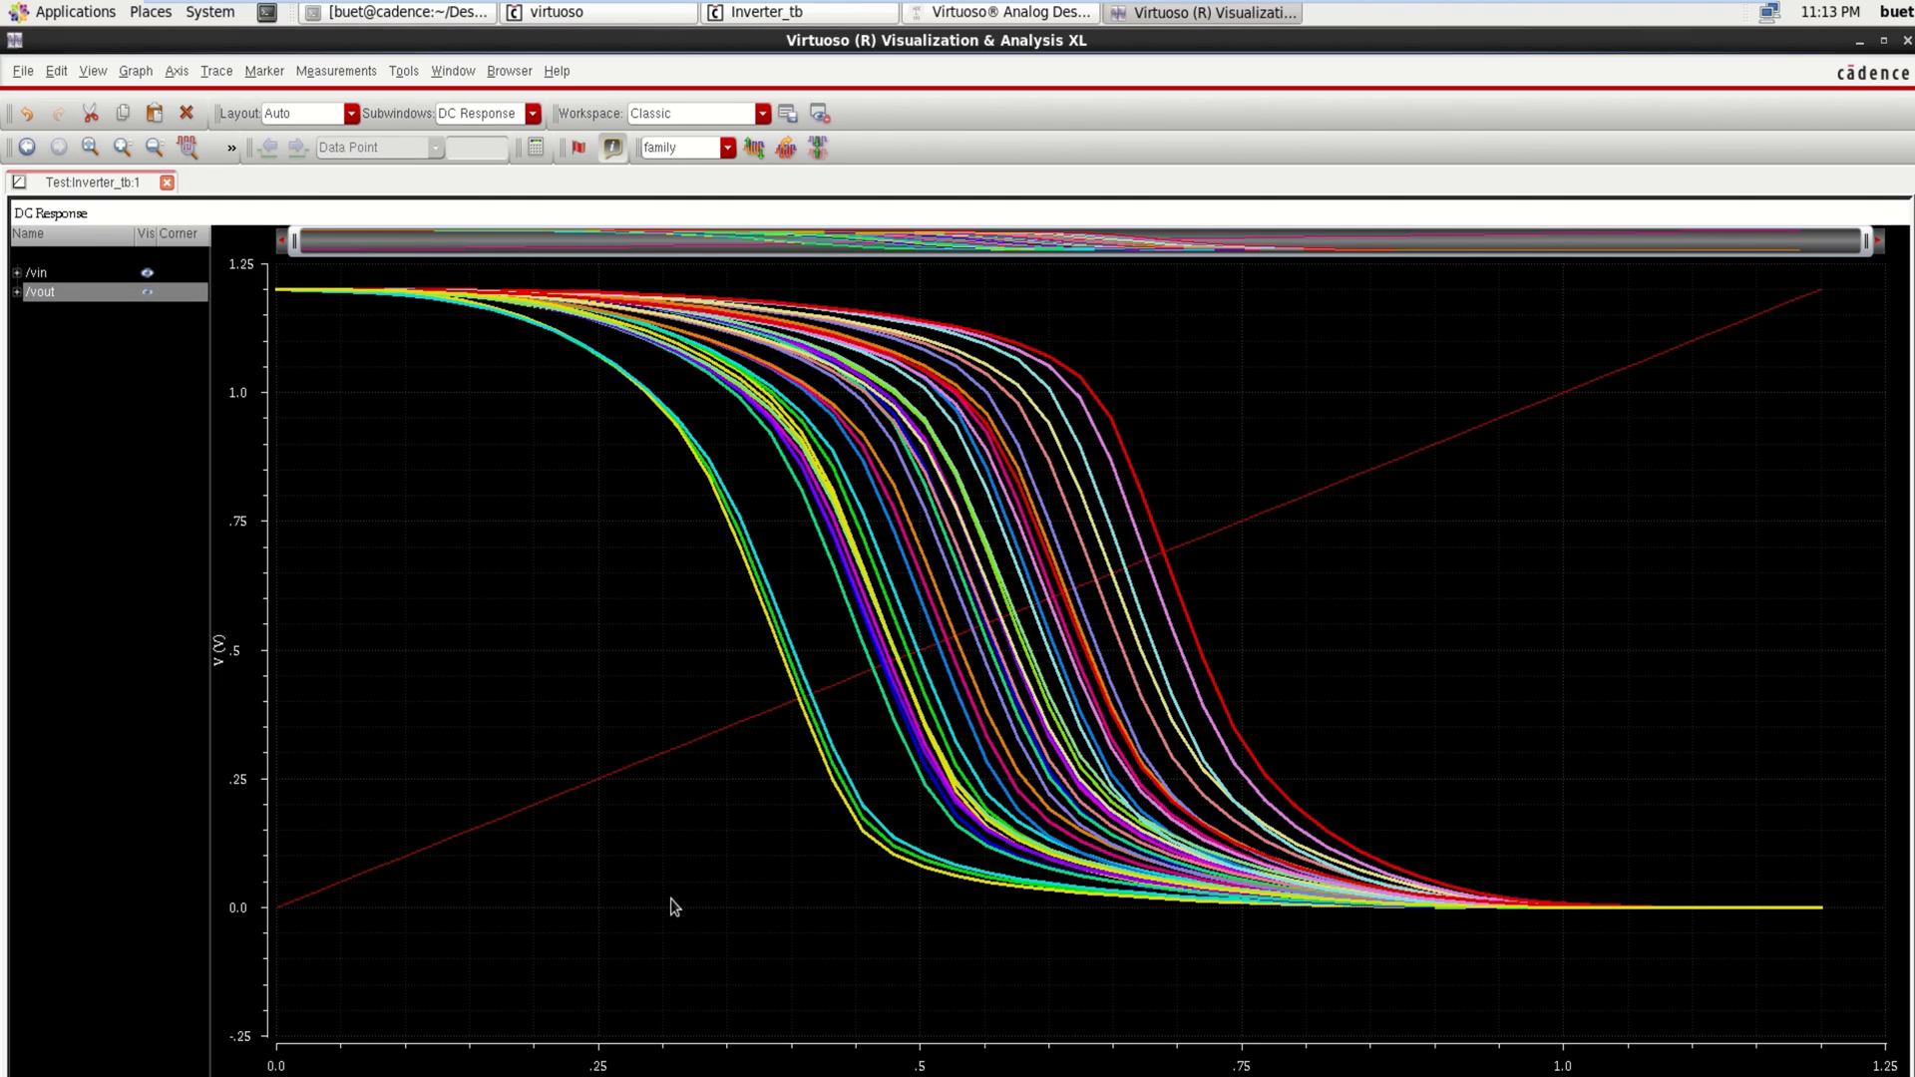